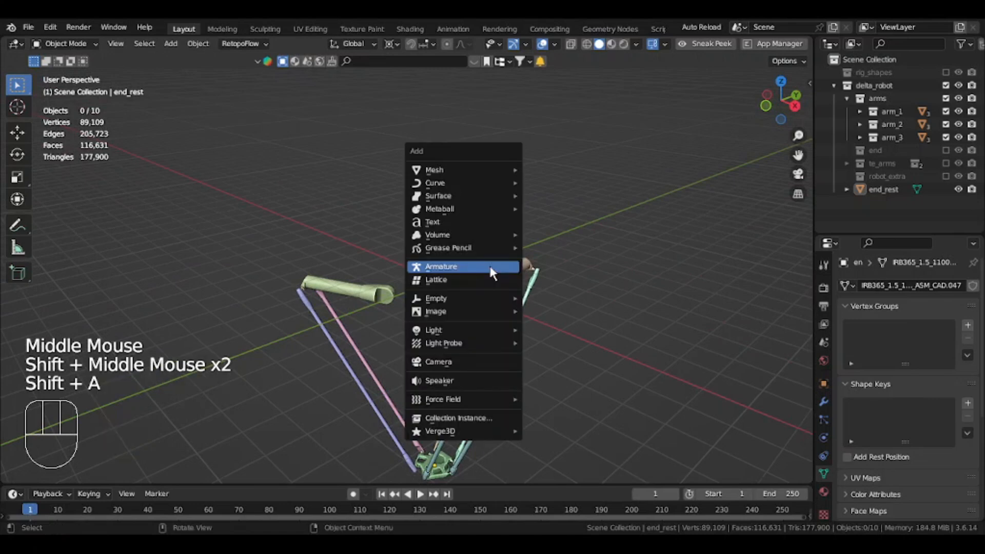
Add an armature, raise its single bone along Z above the robot and switch the bone's direction
{"action": "key", "text": "Tab"}
{"action": "left_click", "coordinate": [437, 259]}
{"action": "scroll", "coordinate": [490, 211], "scroll_direction": "down", "scroll_amount": 2}
{"action": "key", "text": "g"}
{"action": "key", "text": "z"}
{"action": "left_click", "coordinate": [490, 210]}
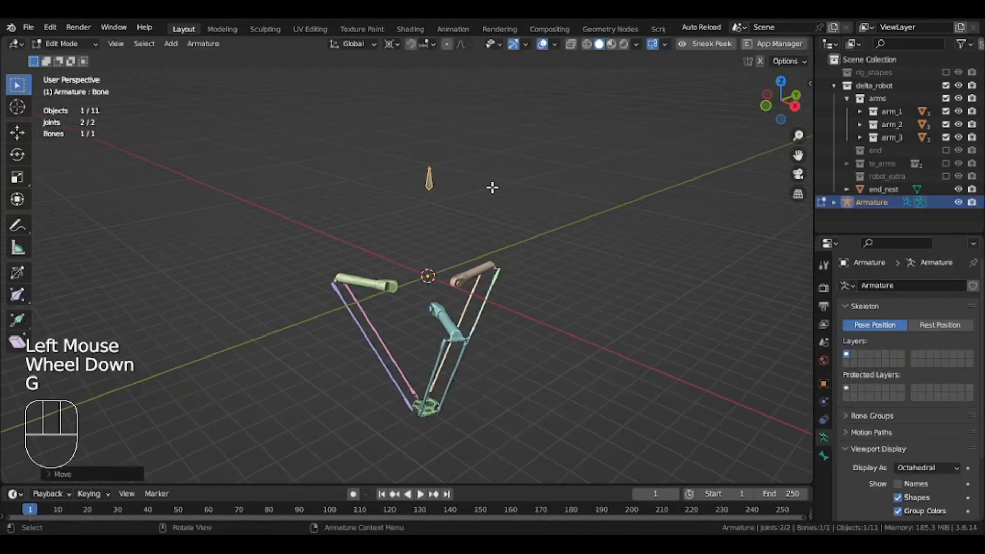
{"action": "key", "text": "alt+f"}
Add a bone at the upper arm's pivot at Y 2000 mm, Z -900 mm and move its tip to the arm's outer end
{"action": "scroll", "coordinate": [456, 194], "scroll_direction": "up", "scroll_amount": 2}
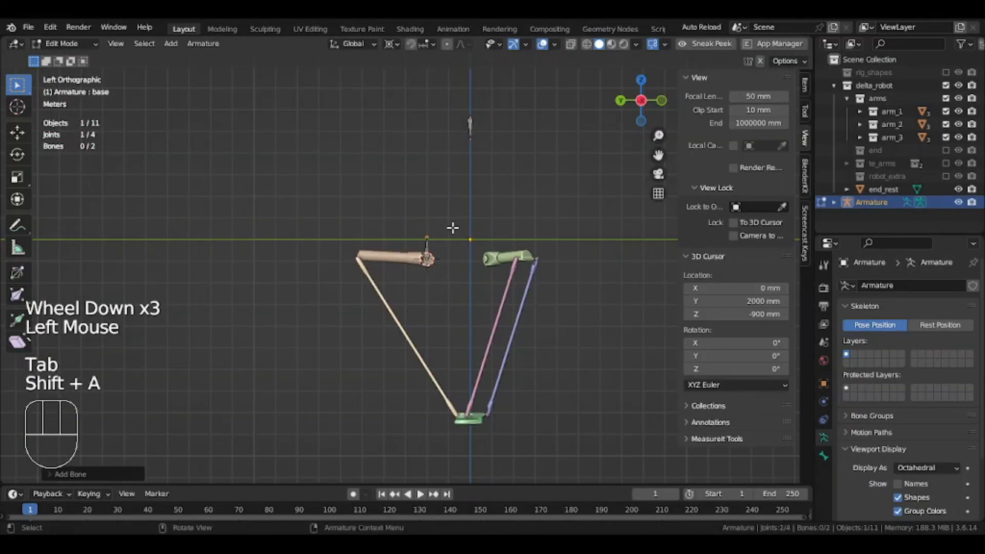
{"action": "scroll", "coordinate": [453, 227], "scroll_direction": "up", "scroll_amount": 3}
{"action": "middle_click_drag", "start_coordinate": [452, 228], "coordinate": [486, 288], "text": "shift"}
{"action": "key", "text": "g"}
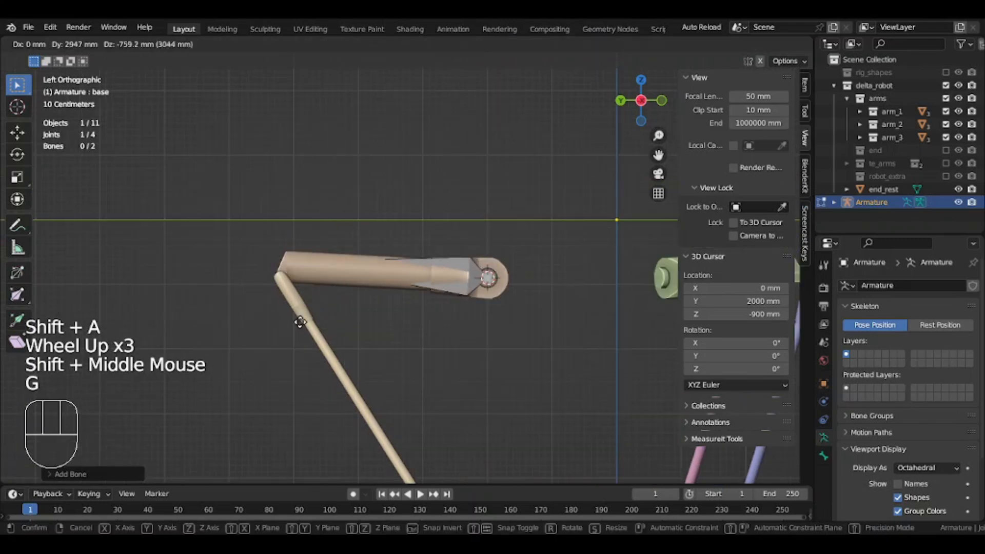
{"action": "left_click", "coordinate": [294, 323]}
Display the armature's bones as Stick and in front of the meshes
{"action": "scroll", "coordinate": [901, 484], "scroll_direction": "down", "scroll_amount": 2}
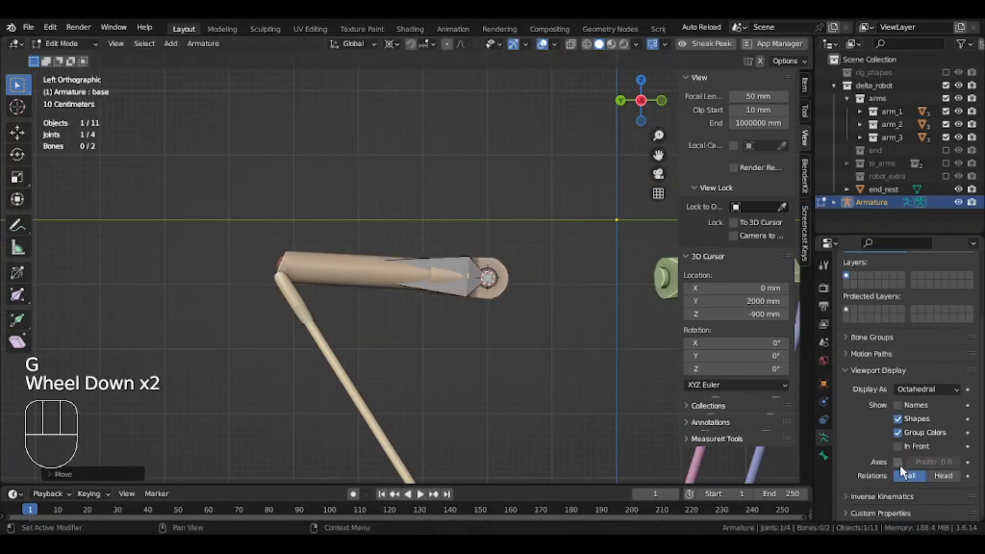
{"action": "left_click", "coordinate": [910, 389]}
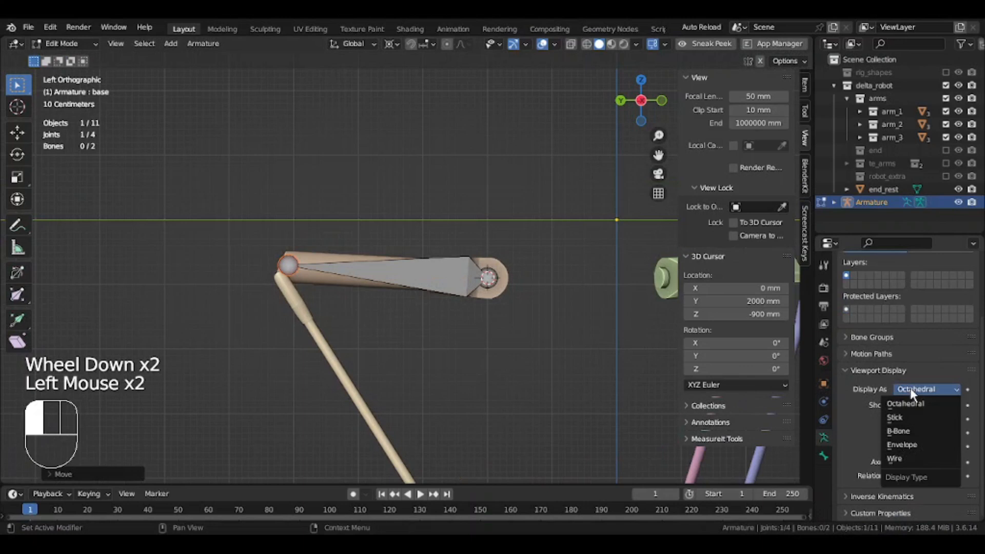
{"action": "left_click", "coordinate": [909, 417]}
{"action": "scroll", "coordinate": [418, 387], "scroll_direction": "down", "scroll_amount": 2}
Extrude a bone from the upper arm's outer end down between the two rods to the end plate
{"action": "middle_click_drag", "start_coordinate": [418, 387], "coordinate": [370, 280], "text": "shift"}
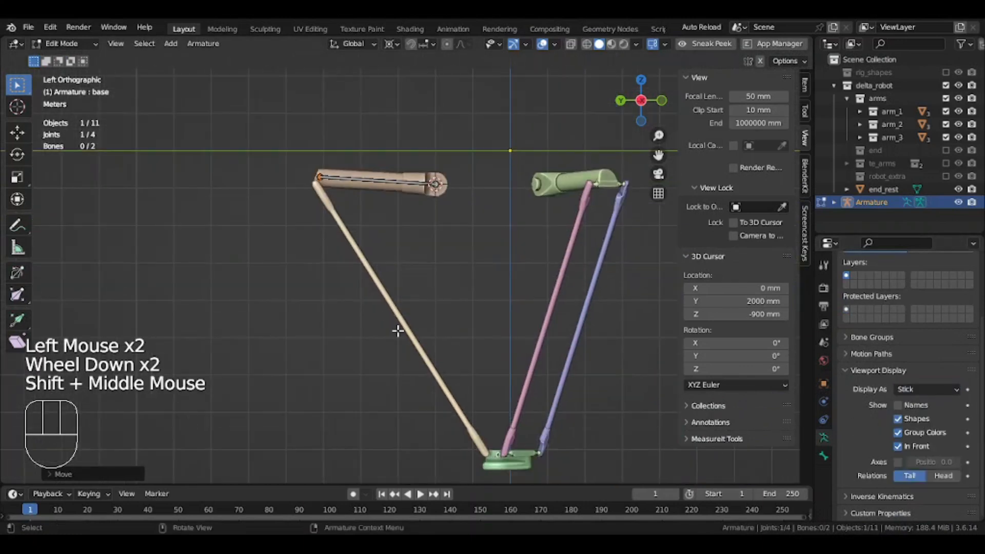
{"action": "middle_click_drag", "start_coordinate": [398, 330], "coordinate": [327, 234], "text": "shift"}
{"action": "key", "text": "e"}
{"action": "key", "text": "grave"}
{"action": "middle_click_drag", "start_coordinate": [492, 115], "coordinate": [312, 198]}
{"action": "scroll", "coordinate": [484, 231], "scroll_direction": "up", "scroll_amount": 4}
{"action": "scroll", "coordinate": [311, 198], "scroll_direction": "up", "scroll_amount": 1}
Extrude a short bone from the plate's edge to its centre hole and another one downwards from there
{"action": "key", "text": "e"}
{"action": "left_click", "coordinate": [284, 239]}
{"action": "key", "text": "grave"}
{"action": "scroll", "coordinate": [144, 226], "scroll_direction": "down", "scroll_amount": 4}
{"action": "middle_click_drag", "start_coordinate": [426, 380], "coordinate": [417, 220], "text": "shift"}
{"action": "key", "text": "e"}
{"action": "middle_click_drag", "start_coordinate": [410, 293], "coordinate": [444, 277]}
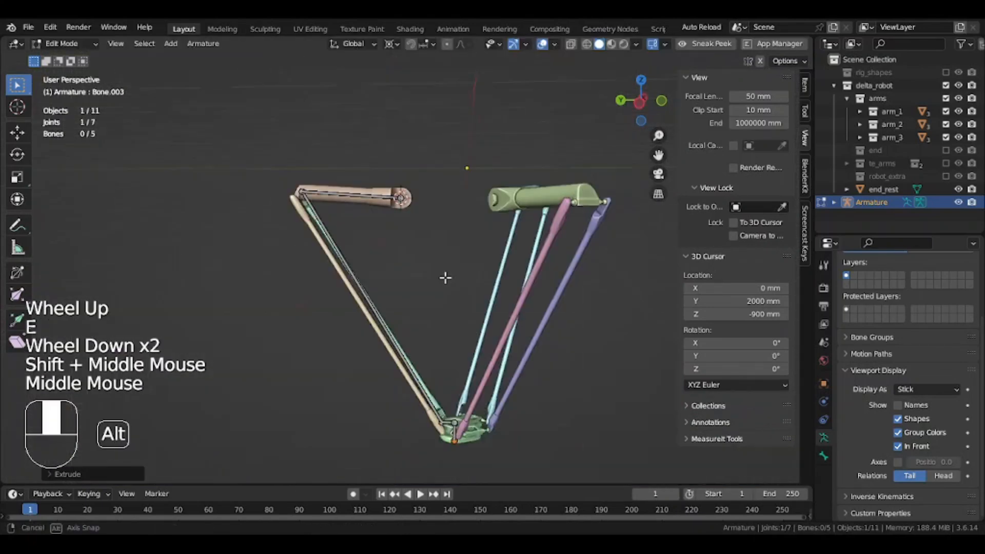
Isolate the upper arm's mesh and place the 3D cursor at its outer joint, Y 5200 mm, Z -900 mm
{"action": "key", "text": "Tab"}
{"action": "key", "text": "slash"}
{"action": "key", "text": "Tab"}
{"action": "middle_click_drag", "start_coordinate": [341, 391], "coordinate": [393, 304]}
{"action": "key", "text": "Tab"}
{"action": "key", "text": "slash"}
{"action": "left_click", "coordinate": [346, 303]}
{"action": "key", "text": "Tab"}
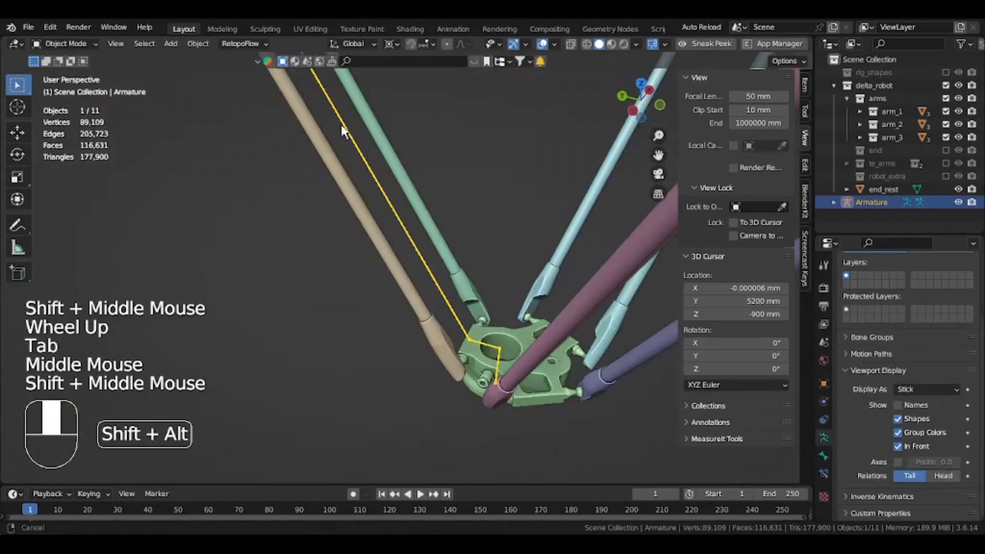
Select a circular edge loop on the isolated joint mesh and snap the 3D cursor to its centre
{"action": "key", "text": "slash"}
{"action": "key", "text": "Tab"}
{"action": "key", "text": "2"}
{"action": "scroll", "coordinate": [237, 315], "scroll_direction": "up", "scroll_amount": 2}
{"action": "left_click", "coordinate": [237, 315], "text": "alt+shift"}
{"action": "key", "text": "shift+s"}
{"action": "scroll", "coordinate": [236, 315], "scroll_direction": "down", "scroll_amount": 4}
Select the inner wall edges of the end plate's centre hole and snap the 3D cursor to their centre at Y 275 mm, Z -8086 mm
{"action": "key", "text": "Tab"}
{"action": "key", "text": "slash"}
{"action": "key", "text": "Tab"}
{"action": "middle_click_drag", "start_coordinate": [398, 329], "coordinate": [486, 268]}
{"action": "left_click", "coordinate": [415, 241]}
{"action": "key", "text": "c"}
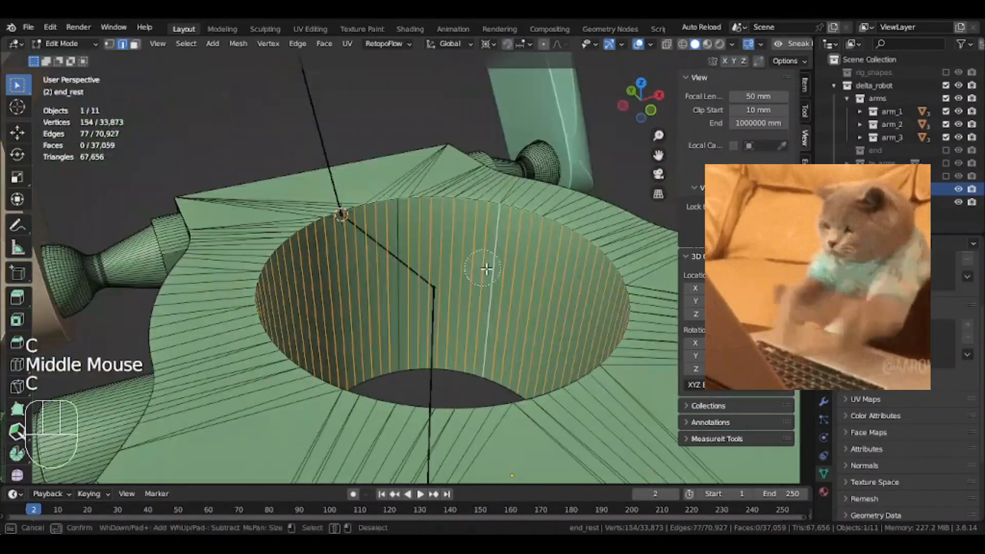
{"action": "key", "text": "shift+s"}
Align the plate bones with the hole's centre by scaling their joints to 0 on X, and move the last tip straight below it
{"action": "key", "text": "Tab"}
{"action": "left_click", "coordinate": [434, 329]}
{"action": "key", "text": "Tab"}
{"action": "key", "text": "s"}
{"action": "key", "text": "x"}
{"action": "key", "text": "0"}
{"action": "left_click", "coordinate": [431, 328]}
{"action": "left_click", "coordinate": [621, 104]}
{"action": "scroll", "coordinate": [431, 328], "scroll_direction": "down", "scroll_amount": 3}
{"action": "key", "text": "g"}
{"action": "middle_click_drag", "start_coordinate": [411, 328], "coordinate": [441, 246]}
Enable snapping, show the bone axes and recalculate the roll of all bones to the Global +X Axis
{"action": "left_click", "coordinate": [409, 43]}
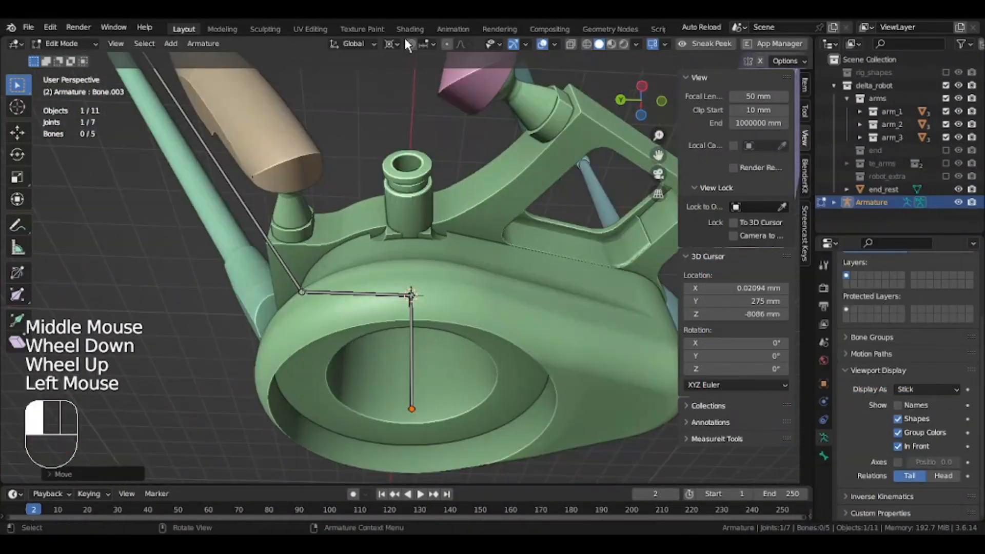
{"action": "scroll", "coordinate": [411, 292], "scroll_direction": "down", "scroll_amount": 8}
{"action": "middle_click_drag", "start_coordinate": [411, 293], "coordinate": [369, 195]}
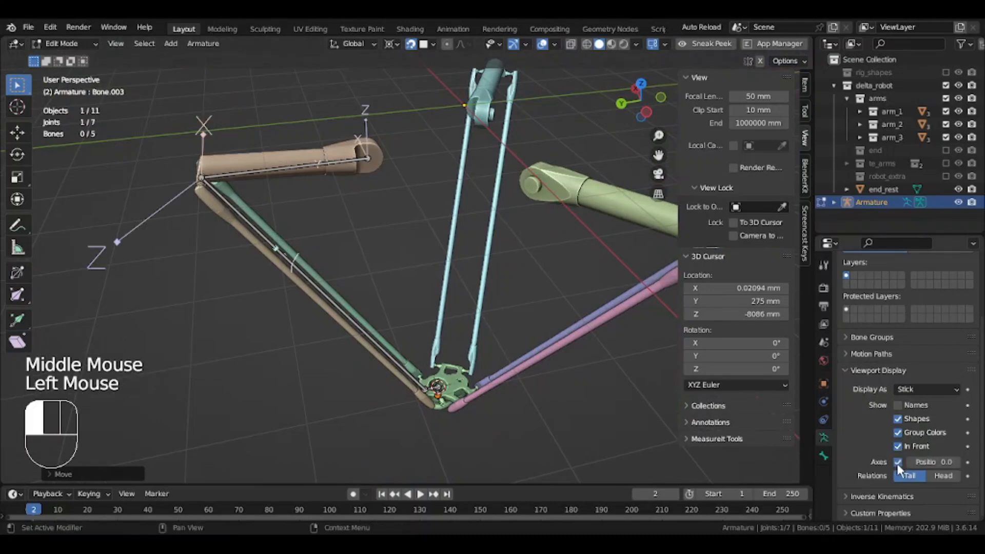
{"action": "key", "text": "shift+n"}
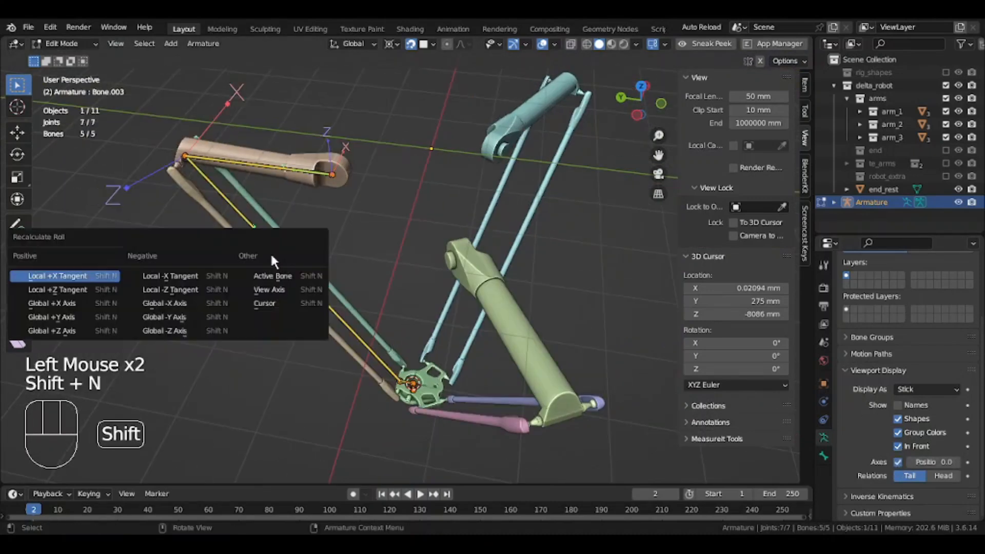
{"action": "left_click", "coordinate": [91, 300]}
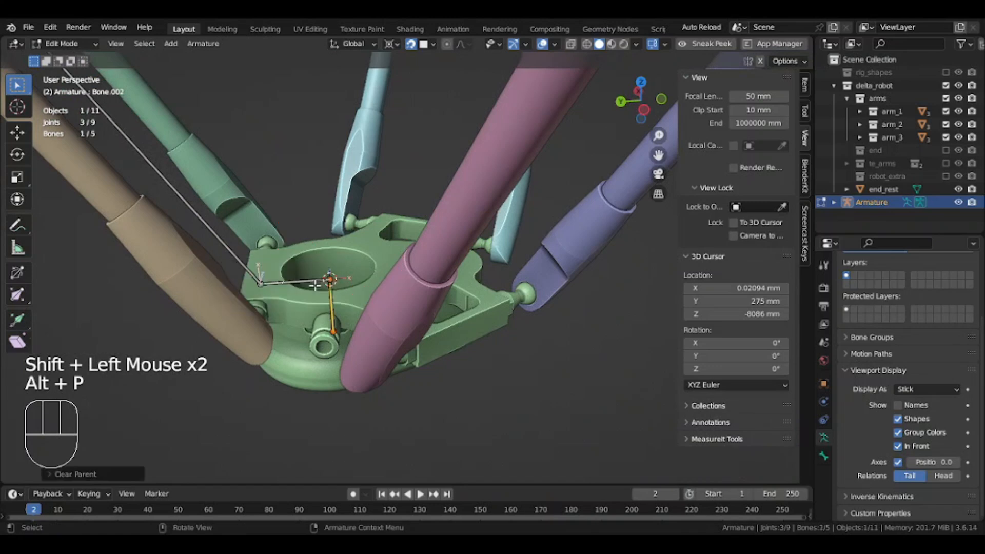
Parent the end plate's horizontal bone to the vertical bone at the hole's centre
{"action": "left_click", "coordinate": [315, 286]}
{"action": "left_click", "coordinate": [340, 308], "text": "shift"}
{"action": "left_click", "coordinate": [340, 308]}
{"action": "middle_click_drag", "start_coordinate": [340, 307], "coordinate": [349, 296], "text": "shift"}
Add an Inverse Kinematics constraint to the rod bone with the plate's horizontal bone as target, and open the bone constraint settings
{"action": "left_click", "coordinate": [360, 361]}
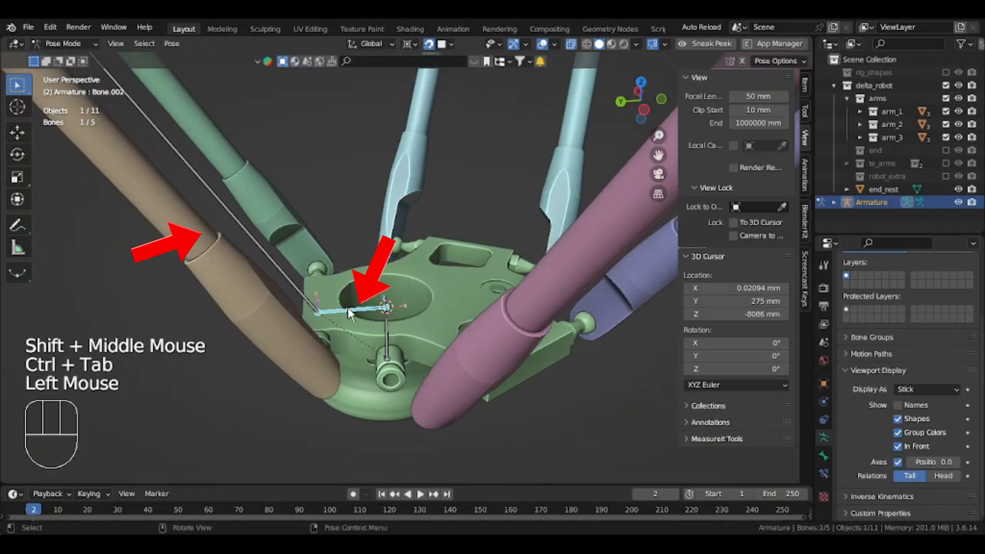
{"action": "key", "text": "shift+ctrl+c"}
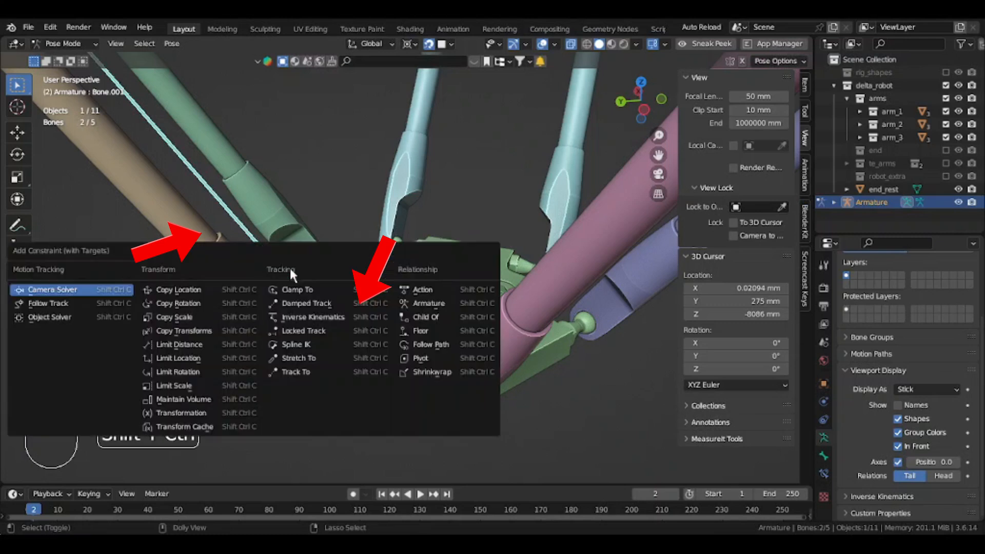
{"action": "left_click", "coordinate": [307, 315]}
{"action": "scroll", "coordinate": [308, 306], "scroll_direction": "down", "scroll_amount": 2}
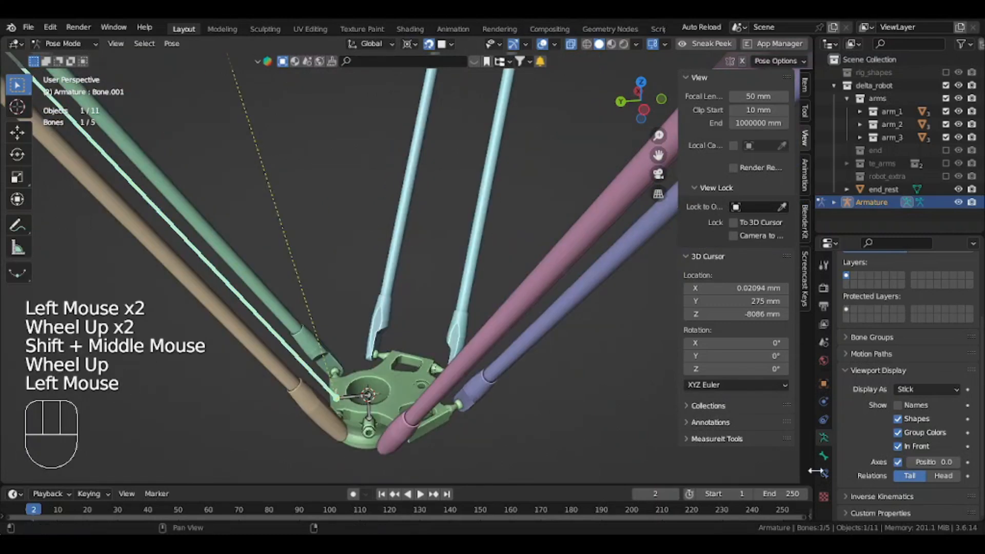
{"action": "left_click", "coordinate": [824, 473]}
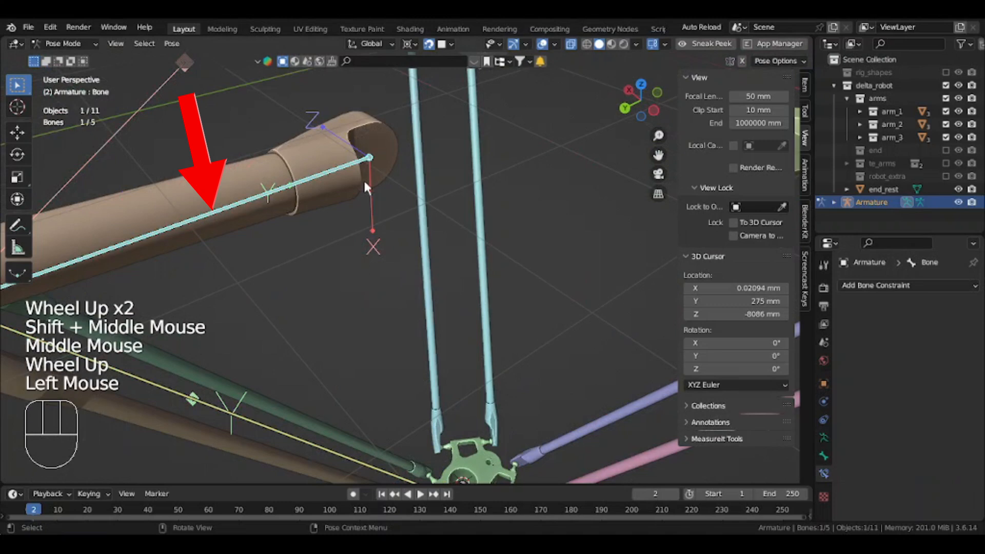
Lock the X and Y axes in the upper arm bone's inverse kinematics settings
{"action": "middle_click_drag", "start_coordinate": [364, 178], "coordinate": [477, 264]}
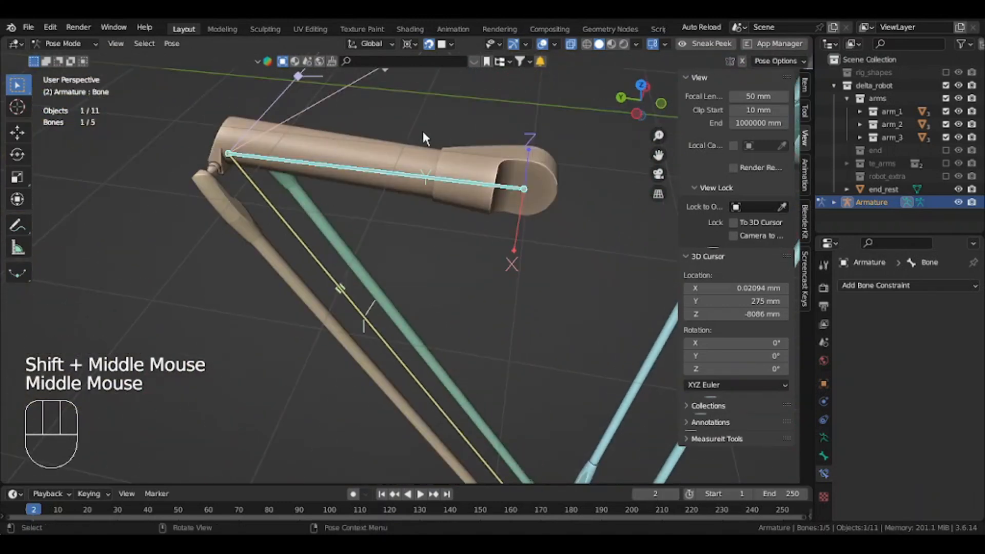
{"action": "left_click", "coordinate": [824, 454]}
{"action": "scroll", "coordinate": [872, 453], "scroll_direction": "down", "scroll_amount": 7}
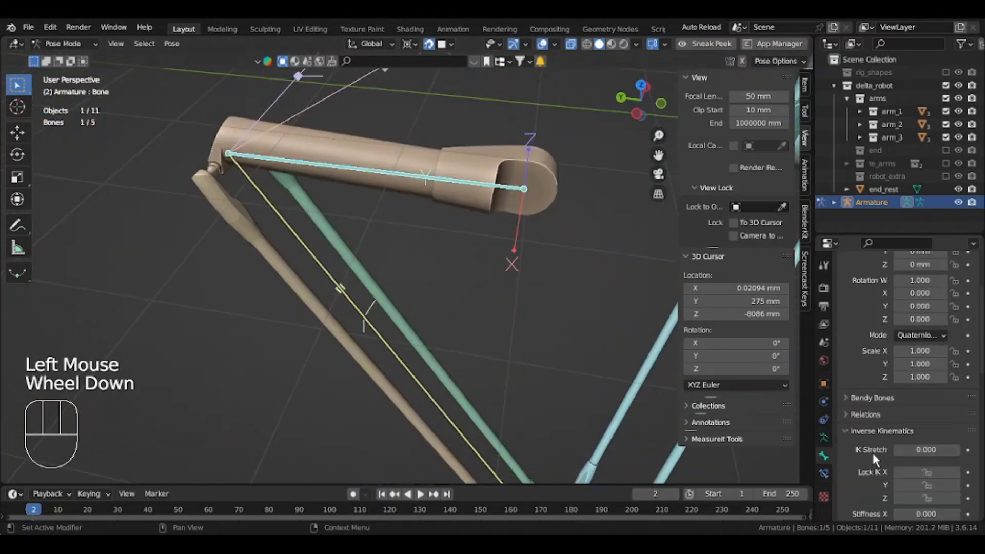
{"action": "scroll", "coordinate": [904, 328], "scroll_direction": "up", "scroll_amount": 4}
{"action": "left_click", "coordinate": [913, 318]}
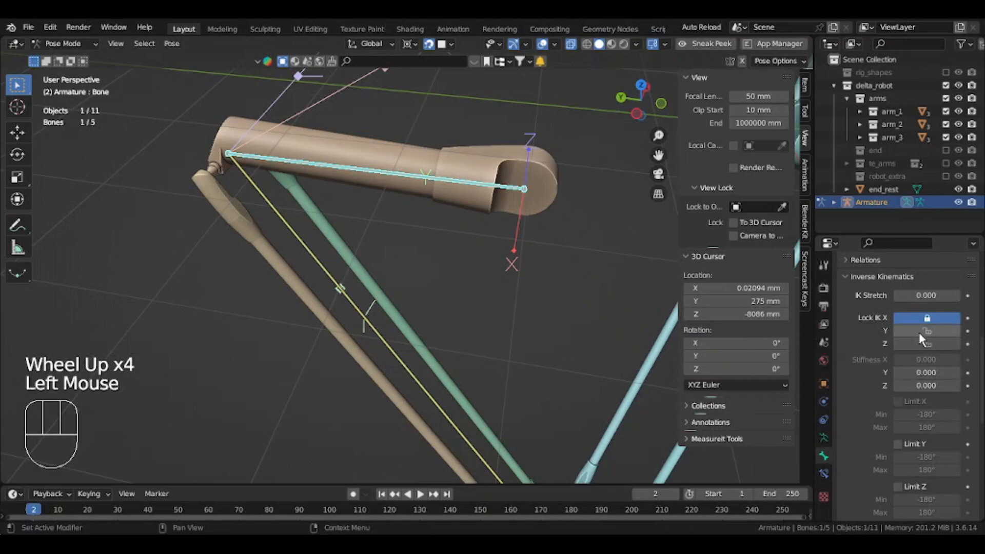
{"action": "left_click", "coordinate": [919, 331]}
{"action": "scroll", "coordinate": [347, 188], "scroll_direction": "down", "scroll_amount": 1}
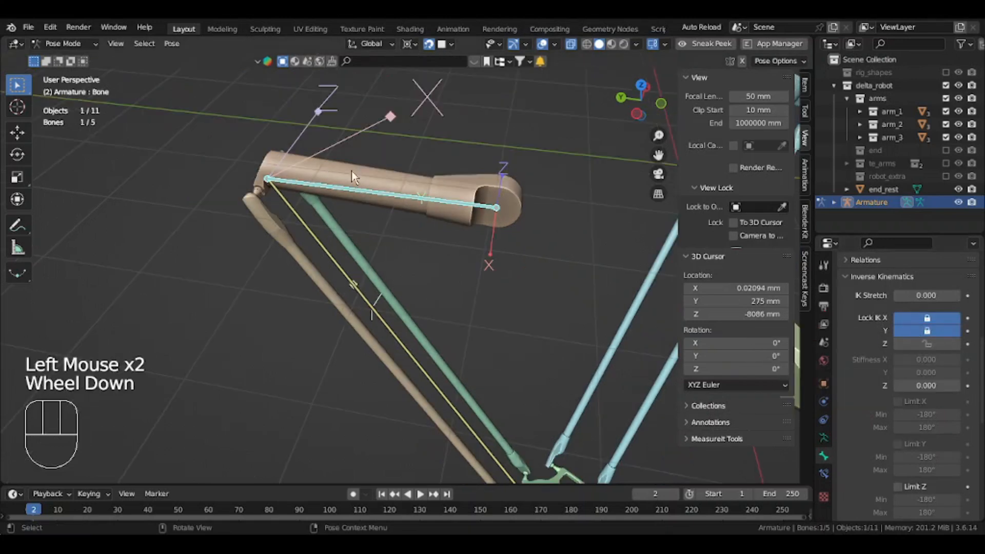
Test the inverse kinematics chain by moving the end plate's vertical control bone
{"action": "middle_click_drag", "start_coordinate": [528, 212], "coordinate": [488, 199]}
{"action": "left_click", "coordinate": [302, 233]}
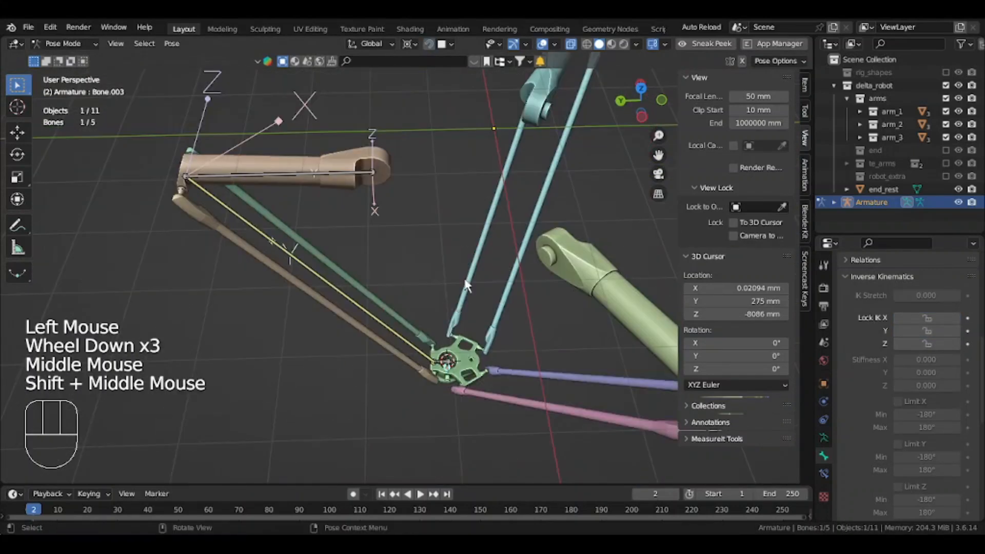
{"action": "key", "text": "g"}
{"action": "key", "text": "g"}
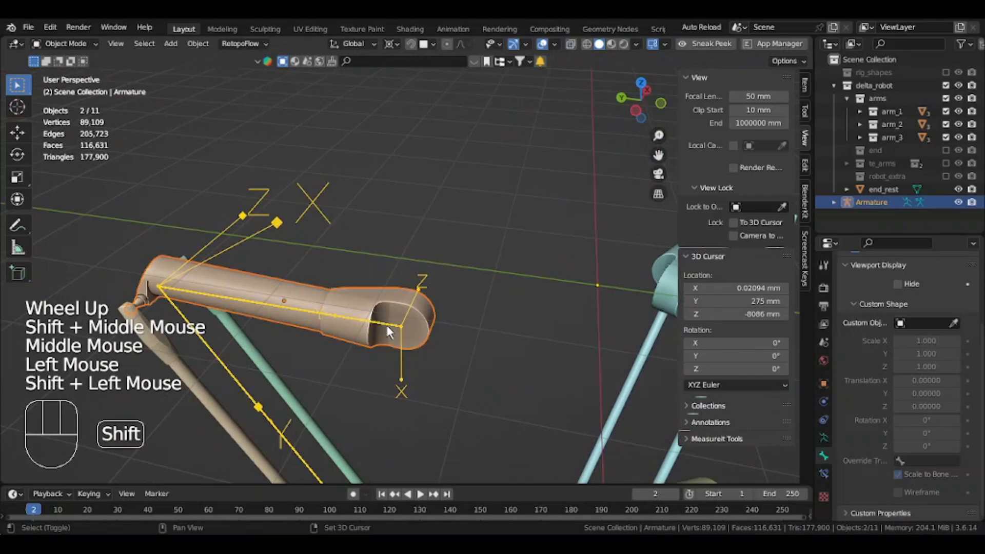
Parent the upper arm mesh to the upper arm bone
{"action": "key", "text": "ctrl+Tab"}
{"action": "left_click", "coordinate": [205, 294]}
{"action": "key", "text": "ctrl+p"}
{"action": "left_click", "coordinate": [360, 429]}
Parent the lower rod meshes to the rod bone
{"action": "key", "text": "ctrl+Tab"}
{"action": "left_click", "coordinate": [359, 307]}
{"action": "left_click", "coordinate": [342, 291], "text": "shift"}
{"action": "key", "text": "ctrl+Tab"}
{"action": "left_click", "coordinate": [342, 291]}
{"action": "key", "text": "ctrl+p"}
{"action": "left_click", "coordinate": [342, 290]}
Parent the end_rest plate mesh to the vertical control bone at the plate
{"action": "scroll", "coordinate": [439, 234], "scroll_direction": "up", "scroll_amount": 3}
{"action": "key", "text": "ctrl+Tab"}
{"action": "left_click", "coordinate": [510, 227]}
{"action": "left_click", "coordinate": [365, 430], "text": "shift"}
{"action": "key", "text": "ctrl+Tab"}
{"action": "left_click", "coordinate": [365, 430]}
{"action": "key", "text": "ctrl+p"}
{"action": "left_click", "coordinate": [365, 430]}
Test the parented rig by moving the end plate's control bone in the horizontal plane
{"action": "scroll", "coordinate": [367, 434], "scroll_direction": "down", "scroll_amount": 3}
{"action": "scroll", "coordinate": [448, 291], "scroll_direction": "up", "scroll_amount": 2}
{"action": "middle_click_drag", "start_coordinate": [367, 435], "coordinate": [451, 405]}
{"action": "scroll", "coordinate": [432, 274], "scroll_direction": "down", "scroll_amount": 2}
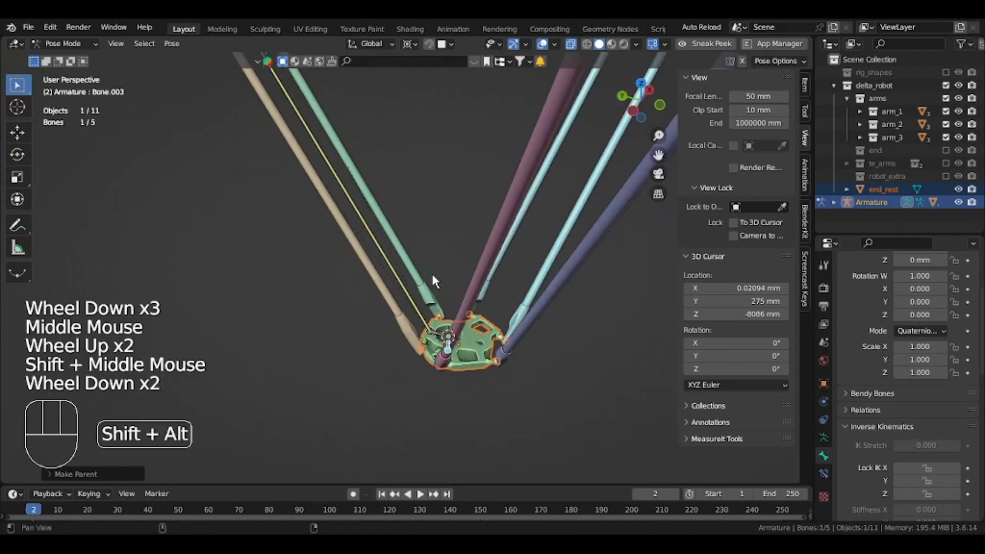
{"action": "scroll", "coordinate": [452, 318], "scroll_direction": "down", "scroll_amount": 2}
{"action": "middle_click_drag", "start_coordinate": [451, 318], "coordinate": [518, 334]}
{"action": "key", "text": "g"}
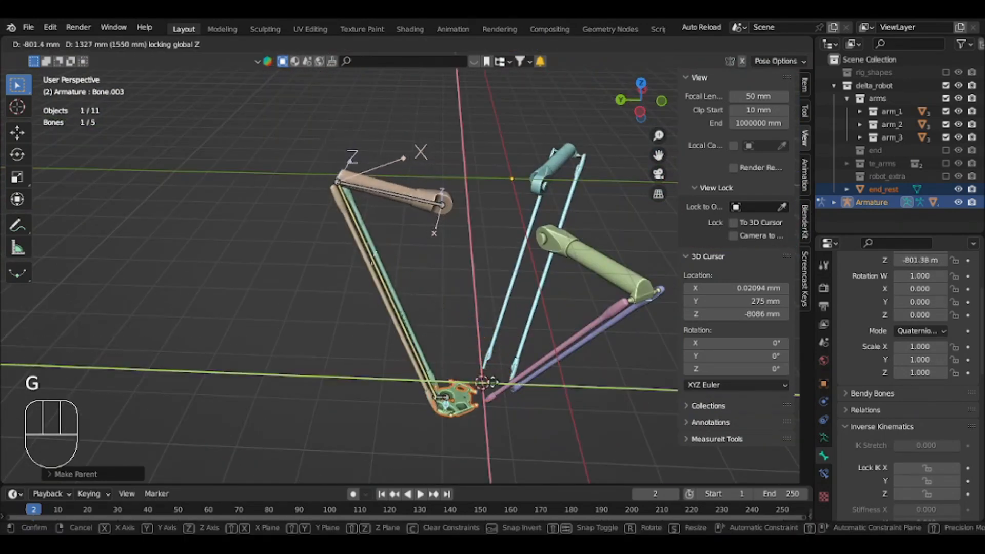
Move the control bone with Z locked while only arm_1 is shown, and examine how the rods follow the upper arm
{"action": "middle_click_drag", "start_coordinate": [405, 287], "coordinate": [426, 255], "text": "alt"}
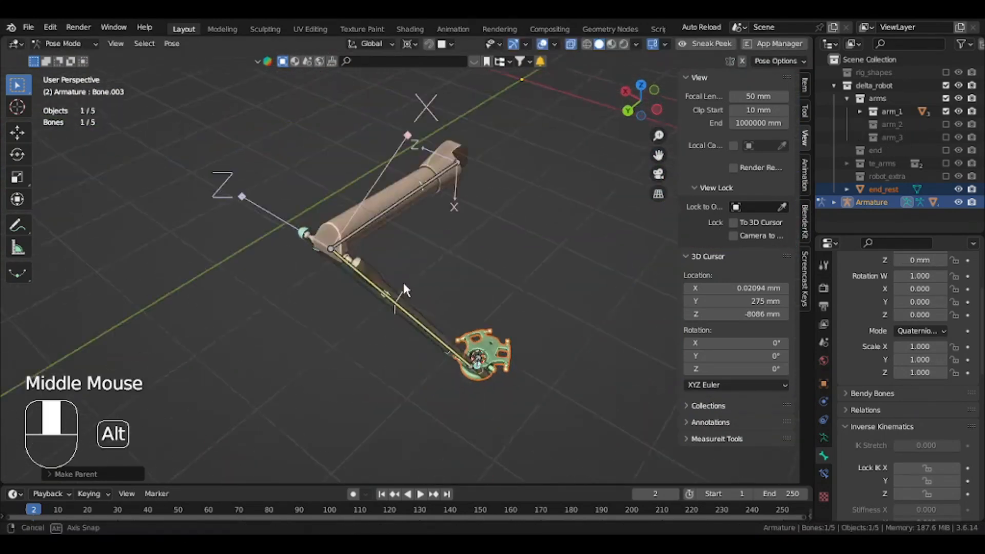
{"action": "scroll", "coordinate": [403, 284], "scroll_direction": "up", "scroll_amount": 2}
{"action": "scroll", "coordinate": [448, 257], "scroll_direction": "down", "scroll_amount": 1}
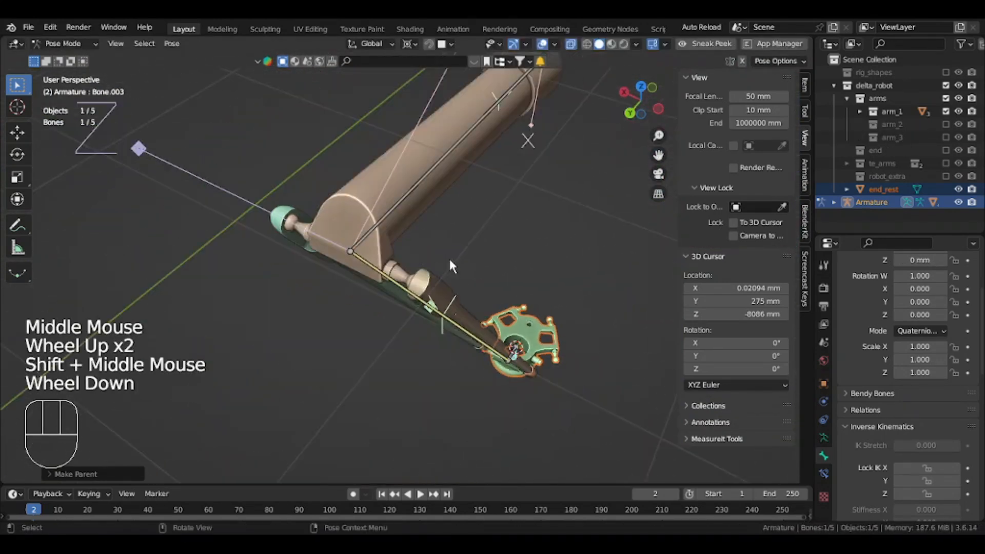
{"action": "key", "text": "g"}
{"action": "key", "text": "shift+z"}
{"action": "left_click", "coordinate": [360, 216]}
{"action": "middle_click_drag", "start_coordinate": [360, 216], "coordinate": [458, 318]}
{"action": "scroll", "coordinate": [392, 224], "scroll_direction": "up", "scroll_amount": 2}
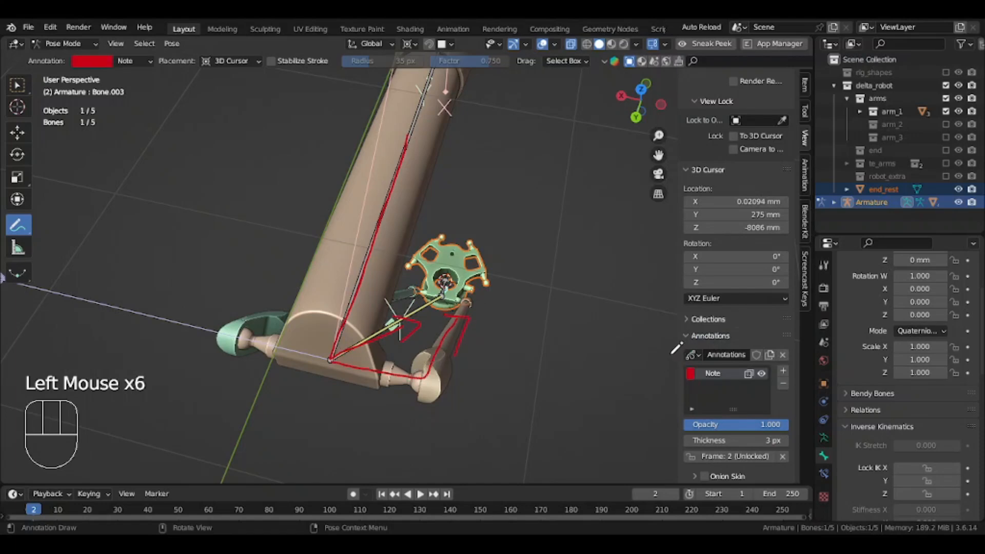
{"action": "scroll", "coordinate": [359, 277], "scroll_direction": "down", "scroll_amount": 1}
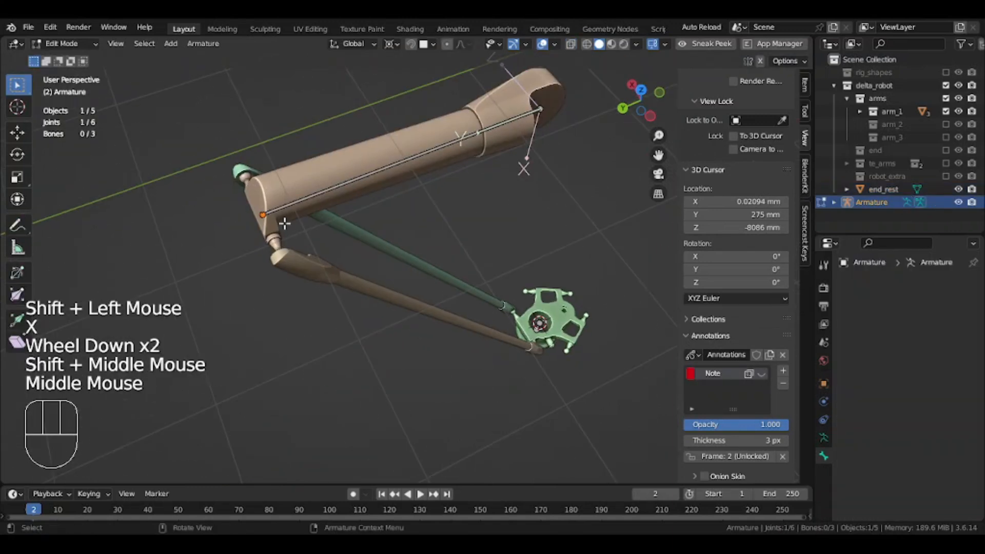
In top view, extrude a bone about 516 mm sideways from the upper arm bone's outer end to the tan rod's ball joint
{"action": "left_click", "coordinate": [277, 221]}
{"action": "key", "text": "grave"}
{"action": "middle_click_drag", "start_coordinate": [402, 168], "coordinate": [381, 213], "text": "shift"}
{"action": "scroll", "coordinate": [381, 214], "scroll_direction": "up", "scroll_amount": 4}
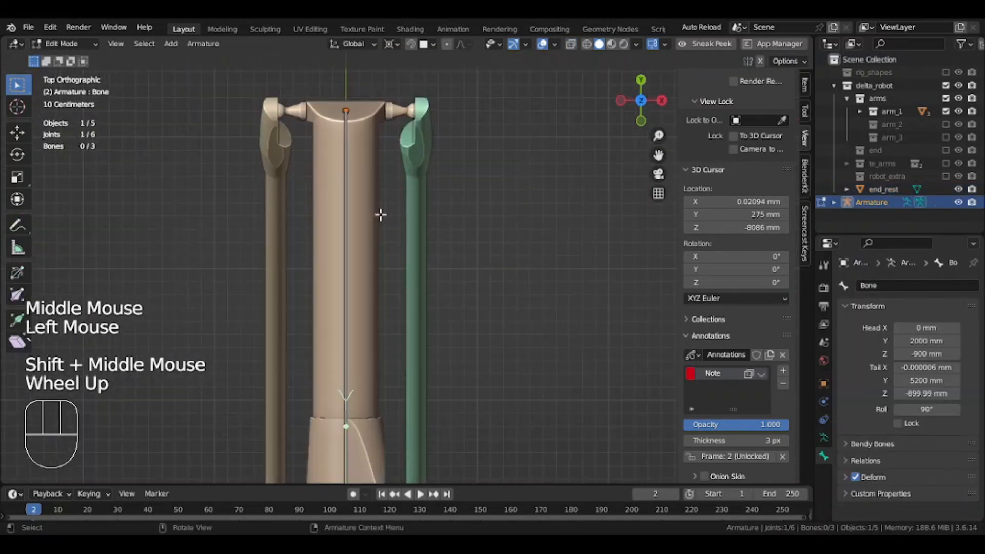
{"action": "key", "text": "e"}
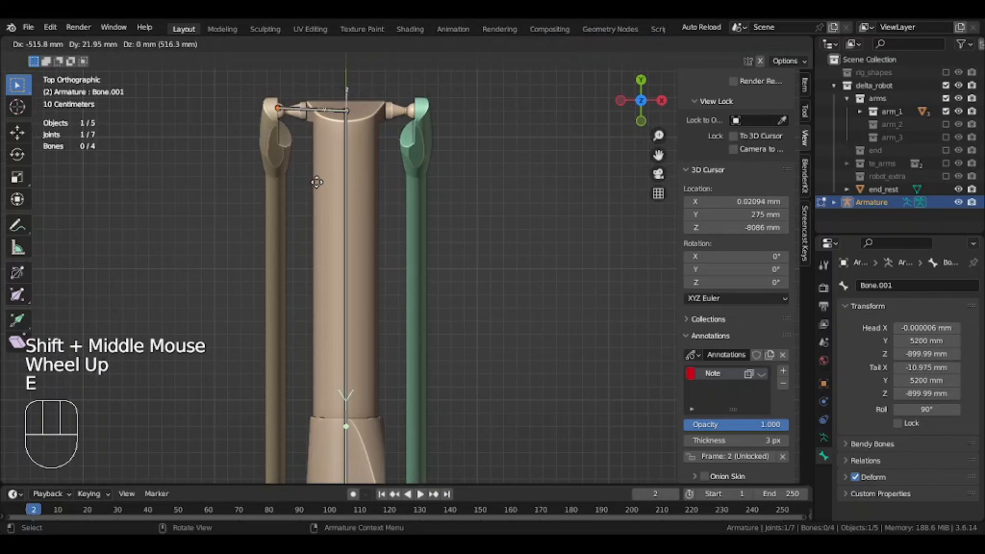
{"action": "left_click", "coordinate": [315, 183]}
Extrude a bone down along the tan rod to the end plate, and connect a further bone to the plate hole's centre
{"action": "scroll", "coordinate": [359, 277], "scroll_direction": "down", "scroll_amount": 3}
{"action": "key", "text": "e"}
{"action": "left_click", "coordinate": [470, 377]}
{"action": "scroll", "coordinate": [561, 225], "scroll_direction": "up", "scroll_amount": 1}
{"action": "left_click", "coordinate": [387, 400]}
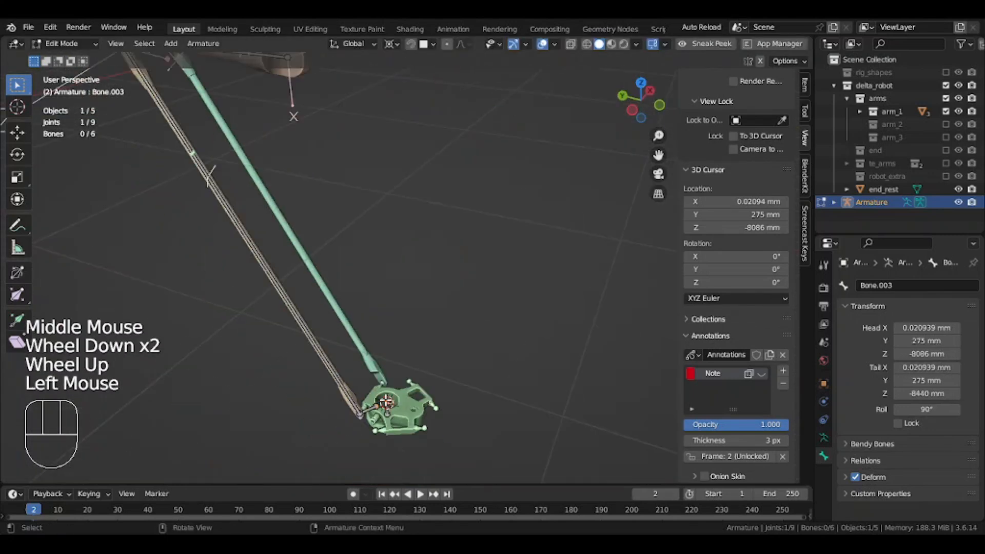
{"action": "key", "text": "e"}
{"action": "key", "text": "shift+s"}
Snap the 3D cursor to the tan rod's lower socket ring at X -520, Y 660, Z -8086 mm and move the lower bone joint there
{"action": "middle_click_drag", "start_coordinate": [309, 267], "coordinate": [370, 248]}
{"action": "key", "text": "Tab"}
{"action": "left_click", "coordinate": [370, 248]}
{"action": "key", "text": "Tab"}
{"action": "left_click", "coordinate": [259, 395]}
{"action": "key", "text": "shift+s"}
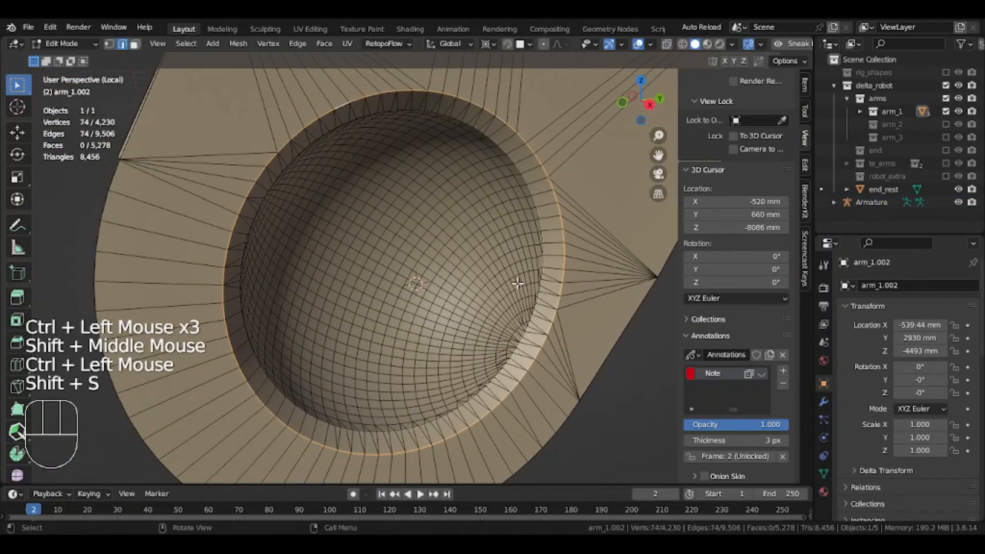
{"action": "key", "text": "Tab"}
{"action": "left_click", "coordinate": [329, 405]}
{"action": "key", "text": "shift+s"}
Snap the 3D cursor to the tan rod's upper socket ring at X -520, Y 5200, Z -900 mm and move the upper bone joint there
{"action": "key", "text": "Tab"}
{"action": "left_click", "coordinate": [403, 257]}
{"action": "key", "text": "Tab"}
{"action": "key", "text": "2"}
{"action": "left_click", "coordinate": [476, 396], "text": "ctrl"}
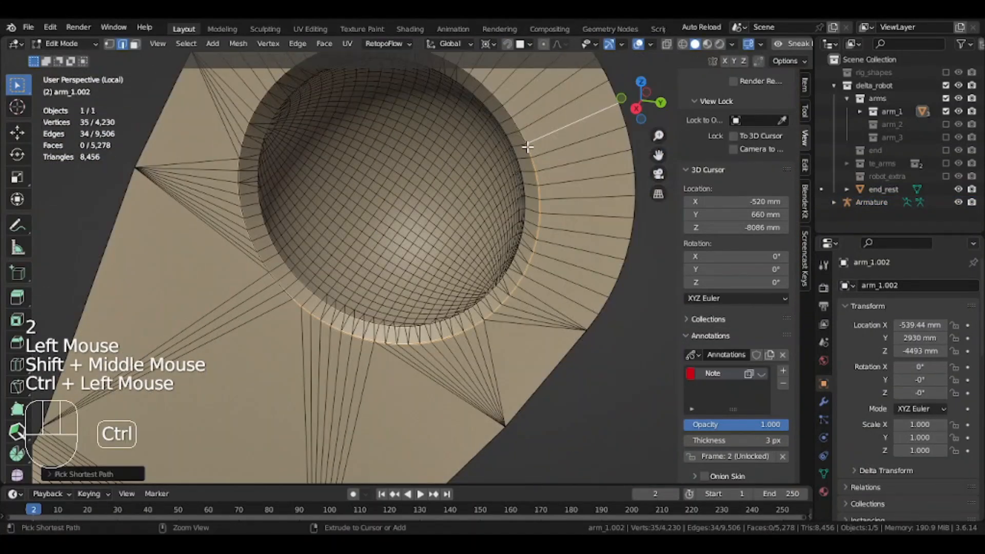
{"action": "key", "text": "shift+s"}
{"action": "key", "text": "Tab"}
{"action": "key", "text": "KP_Divide"}
{"action": "key", "text": "Tab"}
{"action": "key", "text": "shift+s"}
Select all bones of the armature and recalculate their roll
{"action": "key", "text": "a"}
{"action": "key", "text": "shift+n"}
{"action": "scroll", "coordinate": [424, 313], "scroll_direction": "up", "scroll_amount": 2}
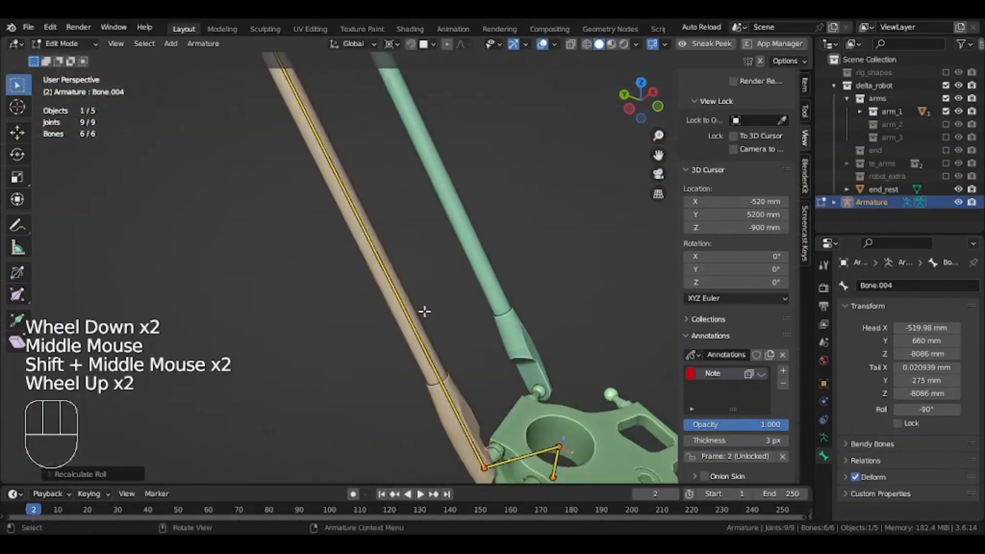
Parent the horizontal end-plate bone to the vertical bone at the plate hole's centre, using Keep Offset
{"action": "left_click", "coordinate": [397, 359]}
{"action": "key", "text": "alt+p"}
{"action": "left_click", "coordinate": [393, 356]}
{"action": "key", "text": "ctrl+z"}
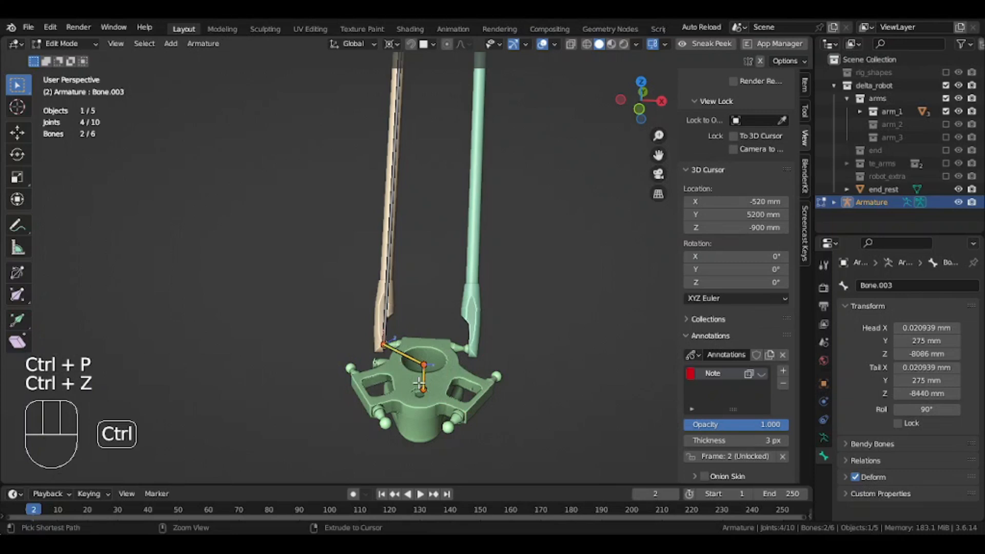
{"action": "key", "text": "ctrl+p"}
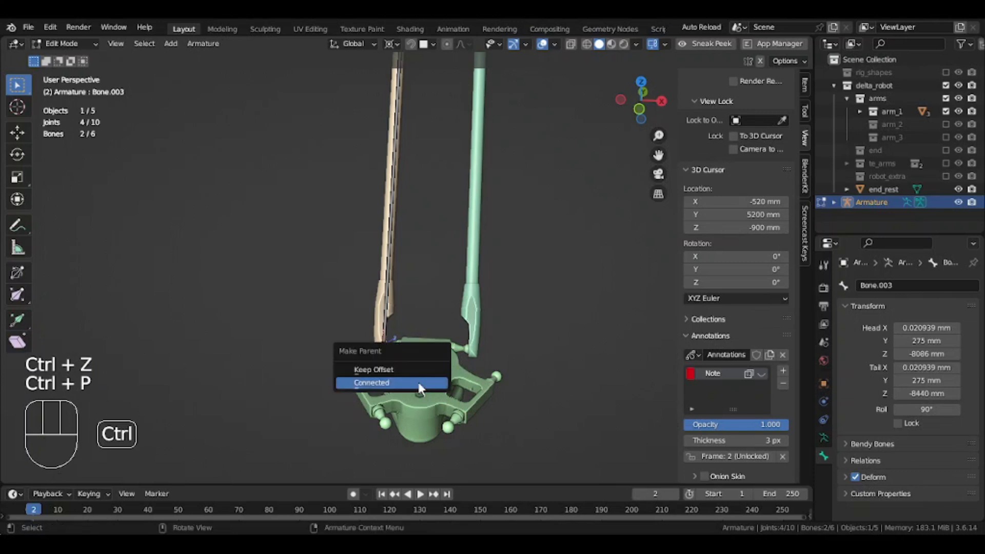
{"action": "left_click", "coordinate": [414, 370]}
Rename the short side bone at the outer end of the upper arm as arm_1.l
{"action": "middle_click_drag", "start_coordinate": [359, 267], "coordinate": [287, 241]}
{"action": "left_click", "coordinate": [249, 197]}
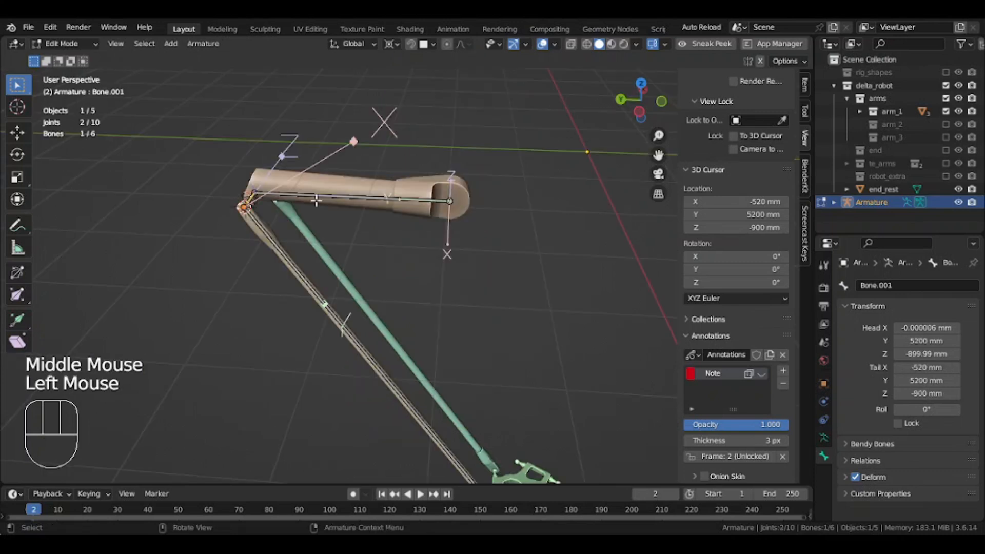
{"action": "middle_click_drag", "start_coordinate": [267, 206], "coordinate": [350, 252]}
{"action": "scroll", "coordinate": [350, 251], "scroll_direction": "up", "scroll_amount": 2}
{"action": "key", "text": "F2"}
{"action": "type", "text": "1.l"}
{"action": "key", "text": "Return"}
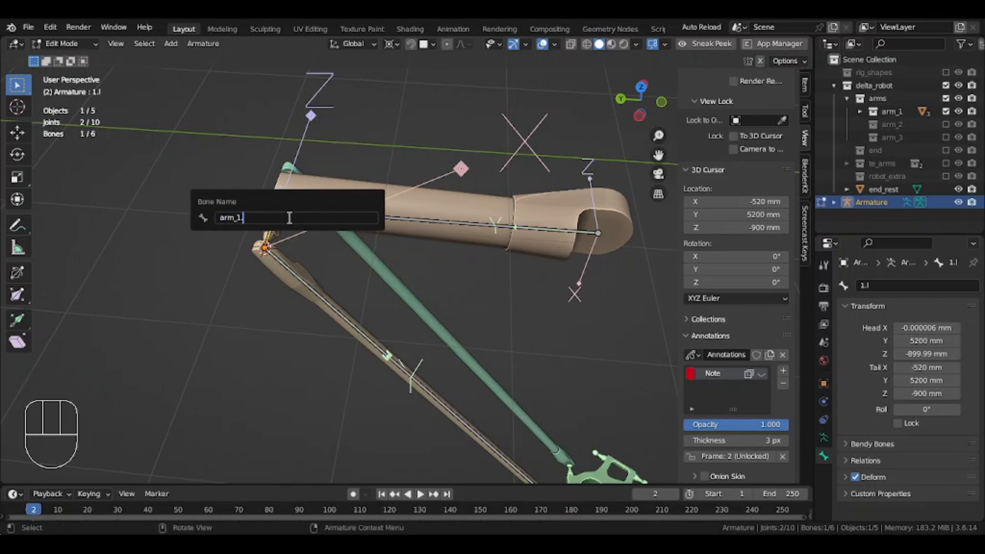
{"action": "left_click", "coordinate": [298, 267]}
{"action": "key", "text": "Return"}
Rename the long rod bone as arm_2.l and the horizontal plate bone as arm_3.l
{"action": "scroll", "coordinate": [300, 267], "scroll_direction": "down", "scroll_amount": 1}
{"action": "scroll", "coordinate": [513, 362], "scroll_direction": "up", "scroll_amount": 2}
{"action": "middle_click_drag", "start_coordinate": [308, 288], "coordinate": [518, 354], "text": "shift"}
{"action": "left_click", "coordinate": [490, 408]}
{"action": "key", "text": "F2"}
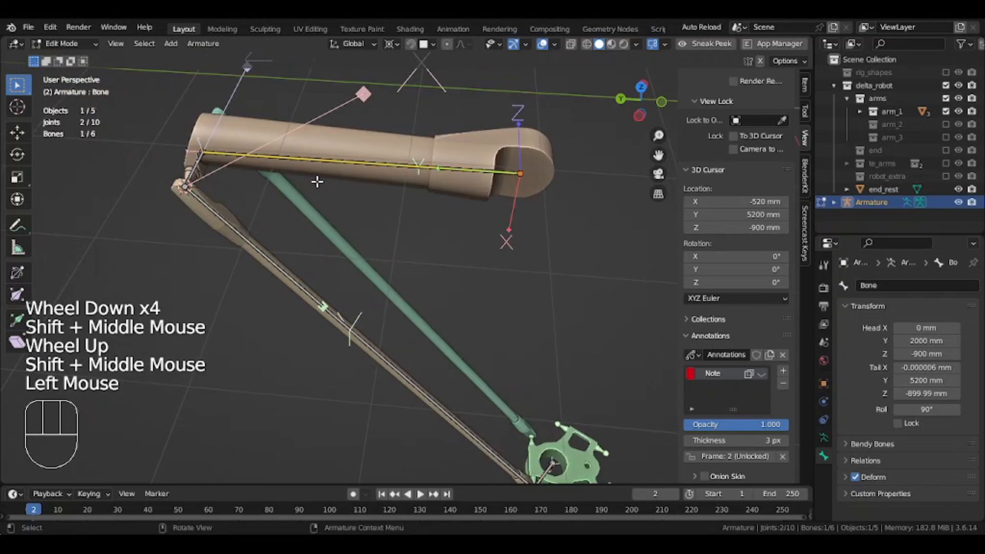
Rename the main bone running through the upper arm as motor
{"action": "key", "text": "F2"}
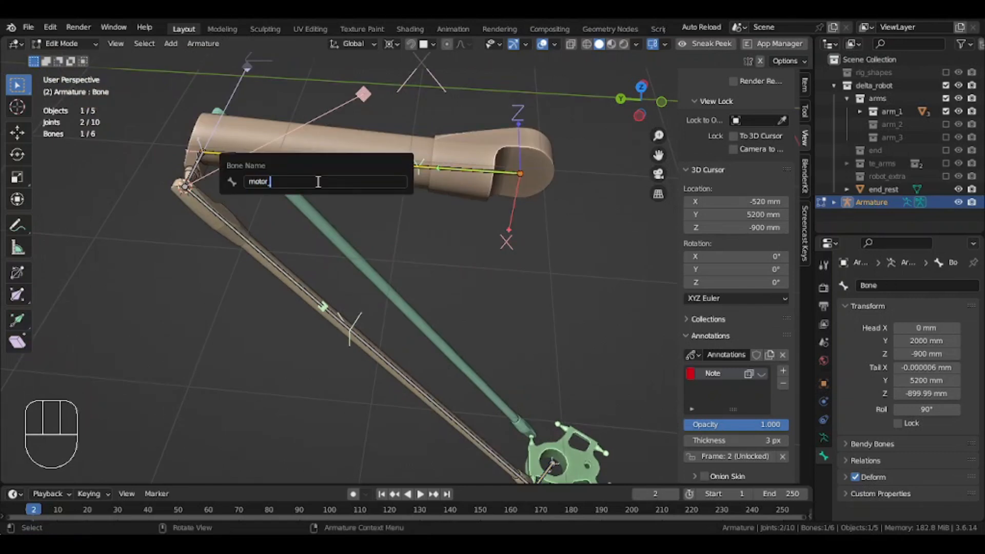
{"action": "type", "text": "motor"}
{"action": "key", "text": "Return"}
Rename the vertical bone below the plate hole's centre as crtl
{"action": "scroll", "coordinate": [323, 184], "scroll_direction": "down", "scroll_amount": 2}
{"action": "middle_click_drag", "start_coordinate": [323, 185], "coordinate": [411, 206]}
{"action": "middle_click_drag", "start_coordinate": [410, 205], "coordinate": [350, 170], "text": "shift"}
{"action": "scroll", "coordinate": [350, 169], "scroll_direction": "up", "scroll_amount": 3}
{"action": "middle_click_drag", "start_coordinate": [349, 216], "coordinate": [301, 369]}
{"action": "left_click", "coordinate": [296, 389]}
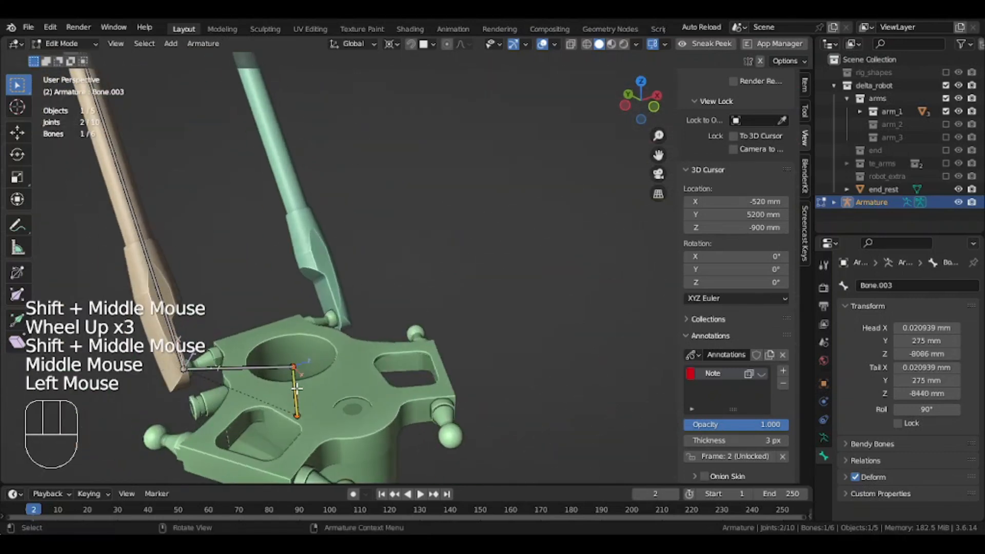
{"action": "key", "text": "F2"}
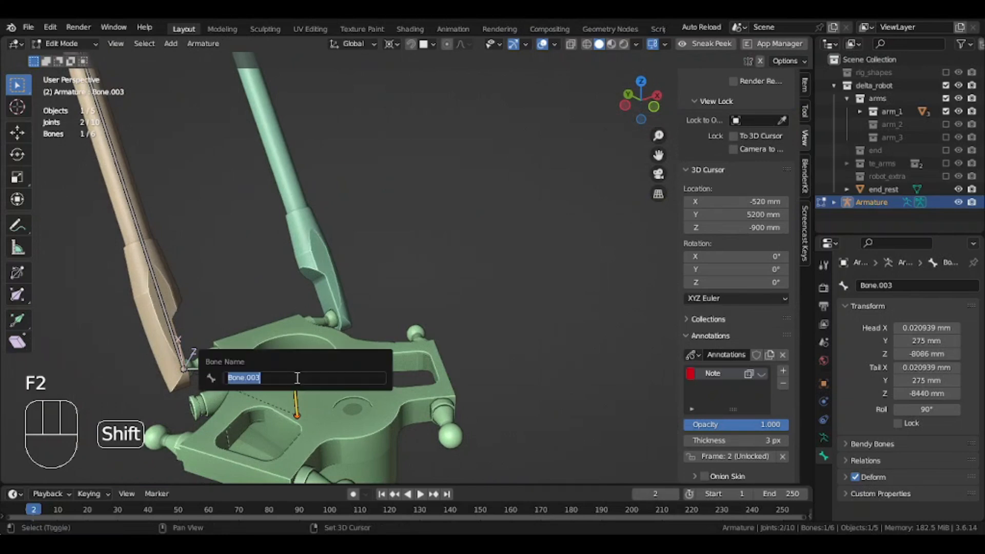
{"action": "type", "text": "crtl"}
{"action": "key", "text": "Return"}
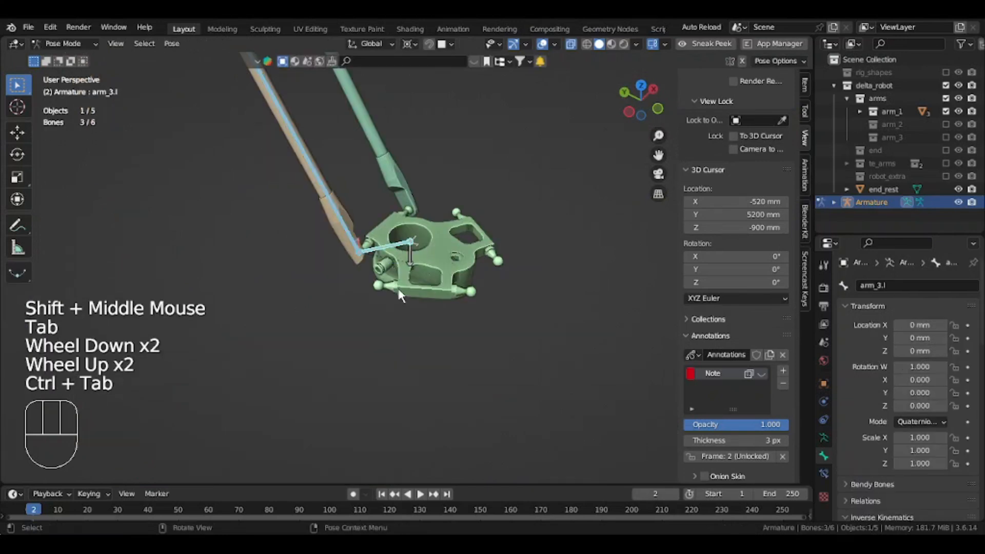
Add an inverse kinematics constraint to the arm_2.l bone with arm_3.l as its target
{"action": "middle_click_drag", "start_coordinate": [387, 278], "coordinate": [420, 323], "text": "shift"}
{"action": "left_click", "coordinate": [420, 322]}
{"action": "middle_click_drag", "start_coordinate": [369, 183], "coordinate": [399, 293], "text": "shift"}
{"action": "left_click", "coordinate": [319, 263], "text": "shift"}
{"action": "key", "text": "ctrl+shift+c"}
{"action": "left_click", "coordinate": [389, 275]}
Set the chain length of arm_2.l's IK constraint to 3
{"action": "scroll", "coordinate": [389, 275], "scroll_direction": "down", "scroll_amount": 2}
{"action": "left_click", "coordinate": [380, 299]}
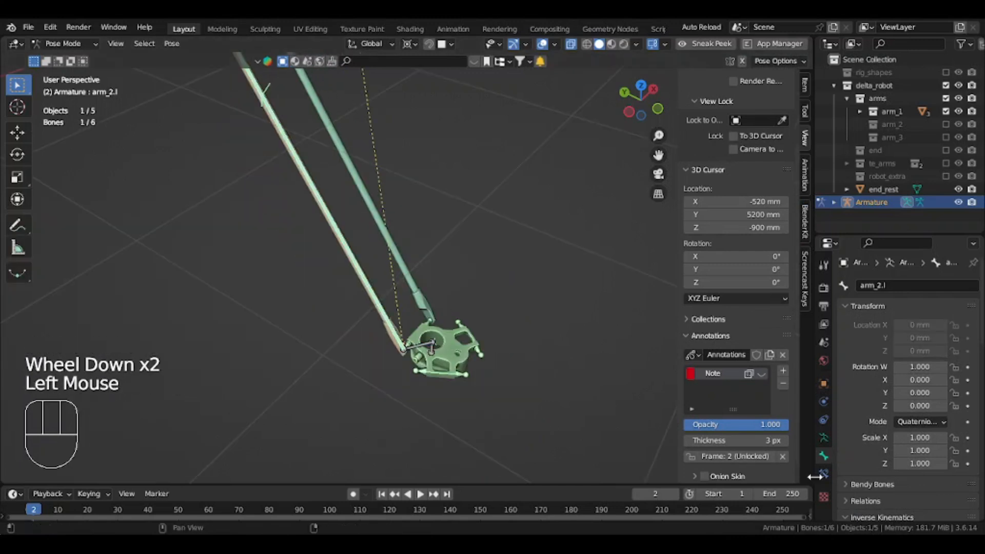
{"action": "left_click", "coordinate": [823, 474]}
{"action": "scroll", "coordinate": [354, 110], "scroll_direction": "down", "scroll_amount": 2}
{"action": "middle_click_drag", "start_coordinate": [354, 111], "coordinate": [374, 185], "text": "shift"}
{"action": "scroll", "coordinate": [352, 291], "scroll_direction": "up", "scroll_amount": 1}
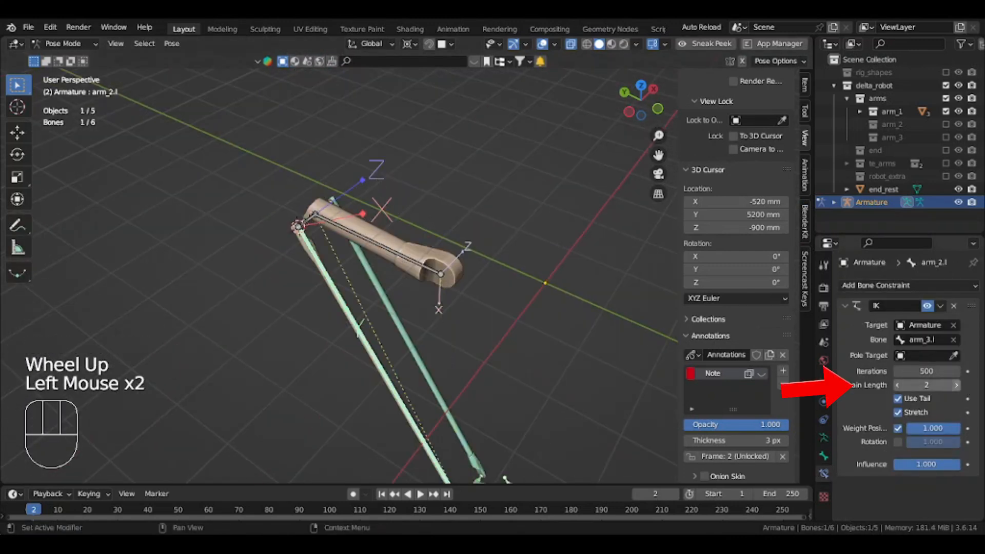
{"action": "scroll", "coordinate": [321, 310], "scroll_direction": "up", "scroll_amount": 3}
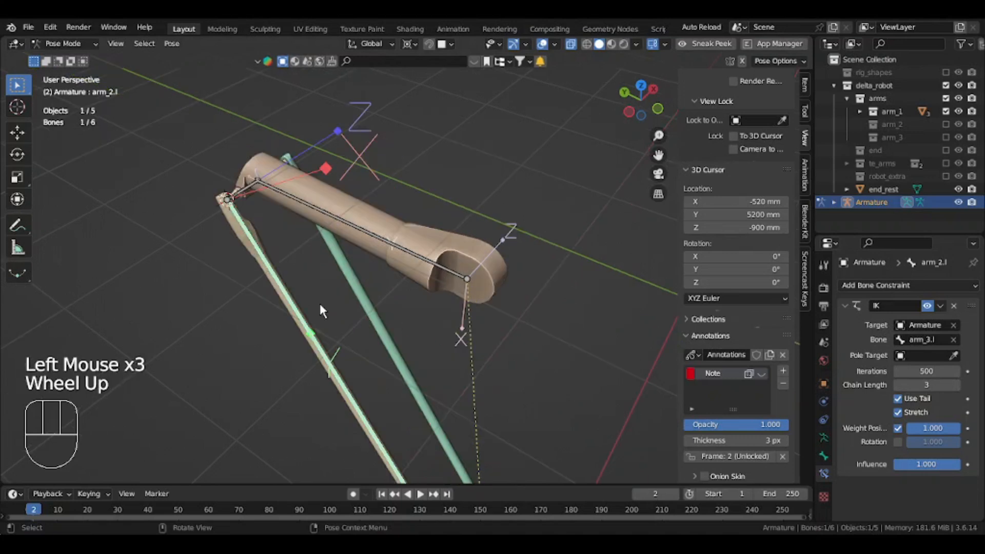
Lock the inverse kinematics rotation axes of the arm_1.l bone
{"action": "left_click", "coordinate": [253, 189]}
{"action": "left_click", "coordinate": [823, 457]}
{"action": "scroll", "coordinate": [894, 464], "scroll_direction": "down", "scroll_amount": 4}
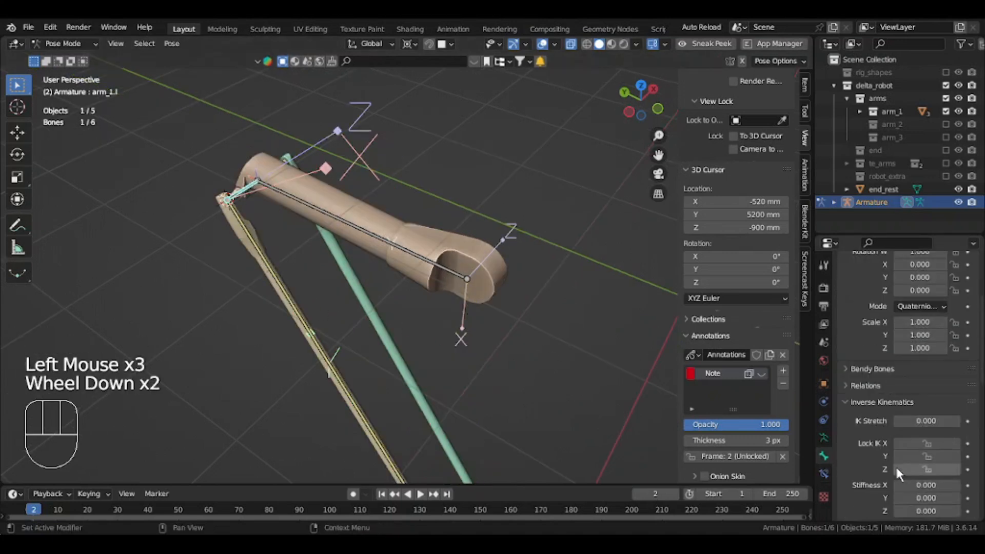
{"action": "left_click_drag", "start_coordinate": [927, 358], "coordinate": [934, 380]}
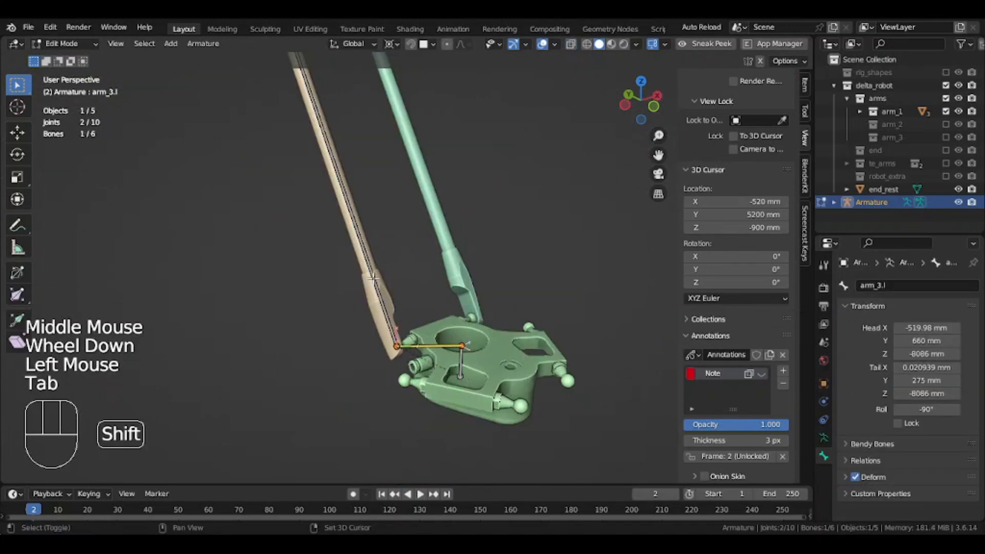
Select the arm_3.l, arm_2.l and arm_1.l bones in Edit Mode and symmetrize them to the green rod's side
{"action": "left_click", "coordinate": [373, 277], "text": "shift"}
{"action": "scroll", "coordinate": [365, 251], "scroll_direction": "down", "scroll_amount": 2}
{"action": "middle_click_drag", "start_coordinate": [359, 235], "coordinate": [402, 347], "text": "shift"}
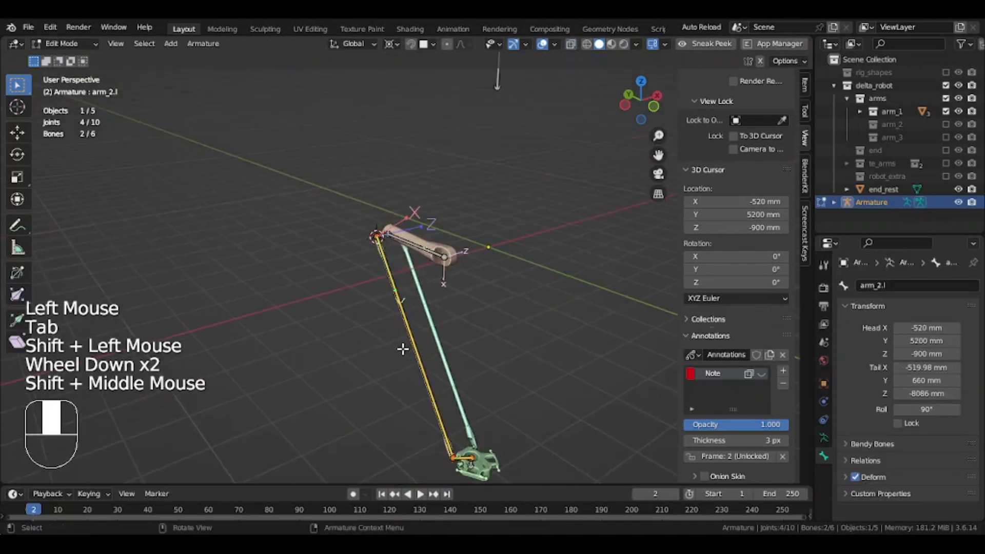
{"action": "scroll", "coordinate": [368, 200], "scroll_direction": "up", "scroll_amount": 1}
{"action": "left_click", "coordinate": [362, 211], "text": "shift"}
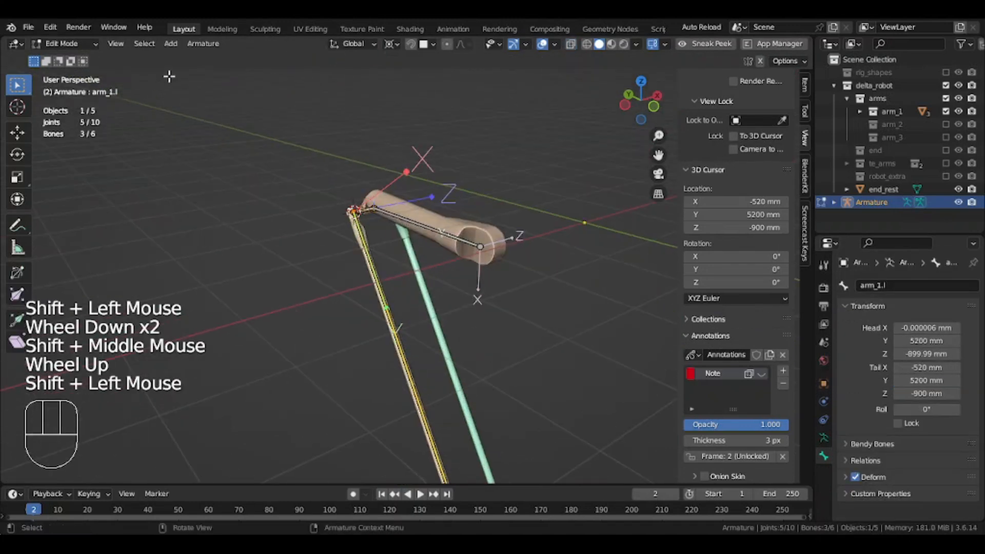
{"action": "left_click", "coordinate": [202, 44]}
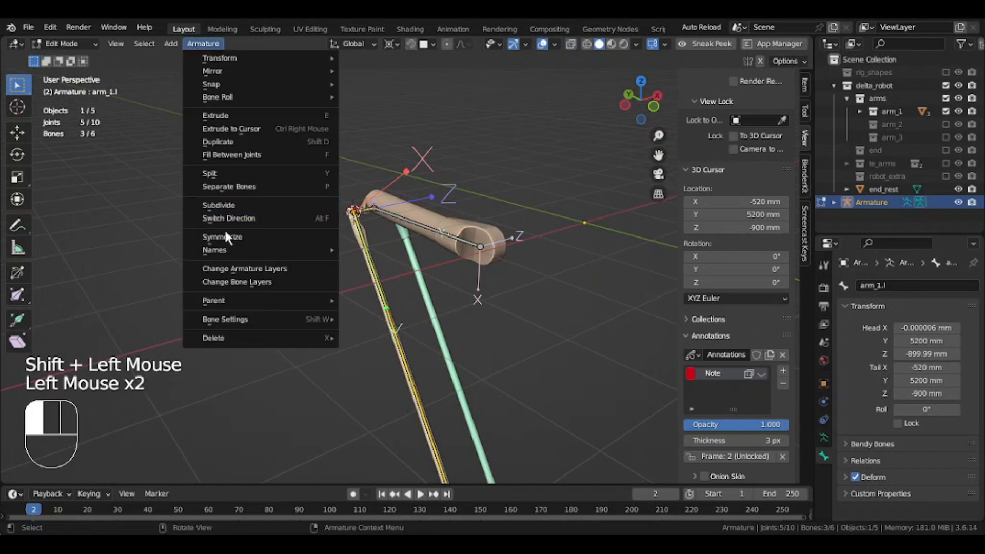
{"action": "left_click", "coordinate": [222, 237]}
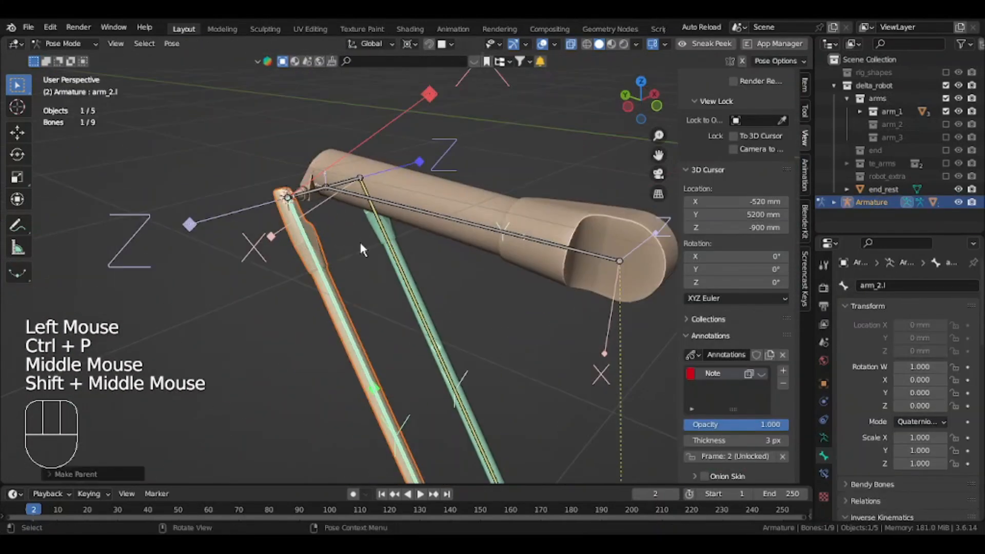
Parent the green rod mesh to its arm bone and the end_rest plate to the crtl bone, using Bone parenting
{"action": "middle_click_drag", "start_coordinate": [359, 240], "coordinate": [477, 241]}
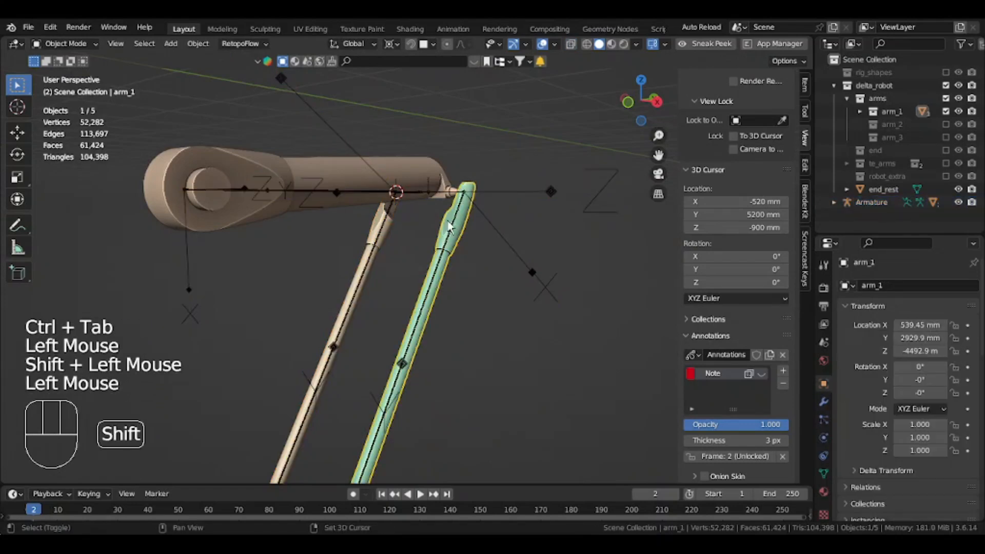
{"action": "left_click", "coordinate": [456, 227]}
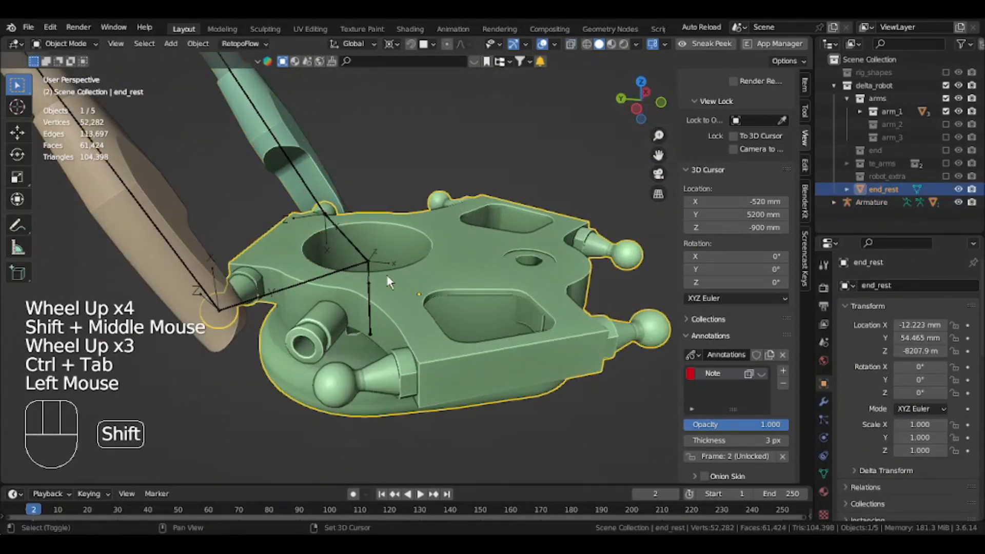
{"action": "key", "text": "ctrl+p"}
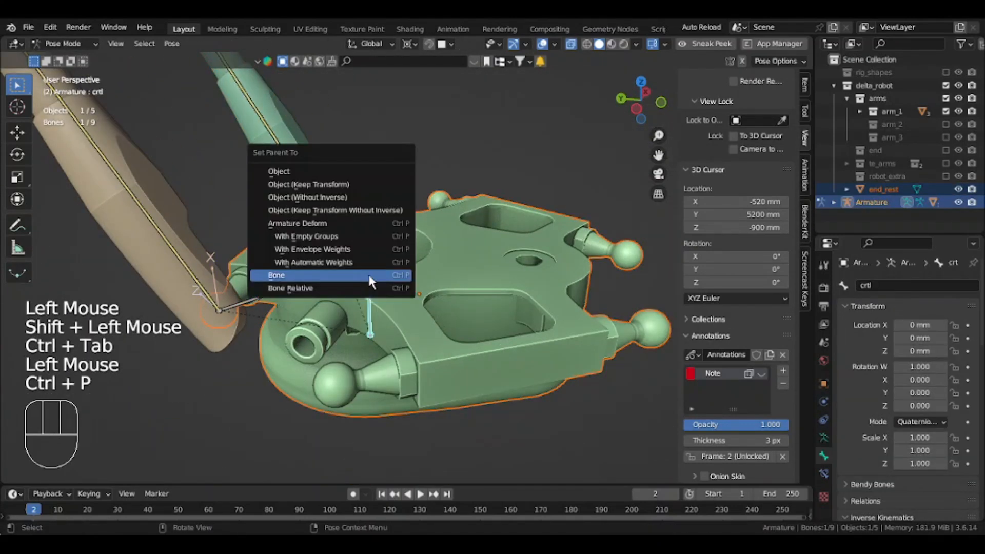
{"action": "left_click", "coordinate": [371, 281]}
Reduce the IK constraint's chain length on the arm_2.r bone by one
{"action": "middle_click_drag", "start_coordinate": [371, 280], "coordinate": [328, 216], "text": "shift"}
{"action": "left_click", "coordinate": [322, 211]}
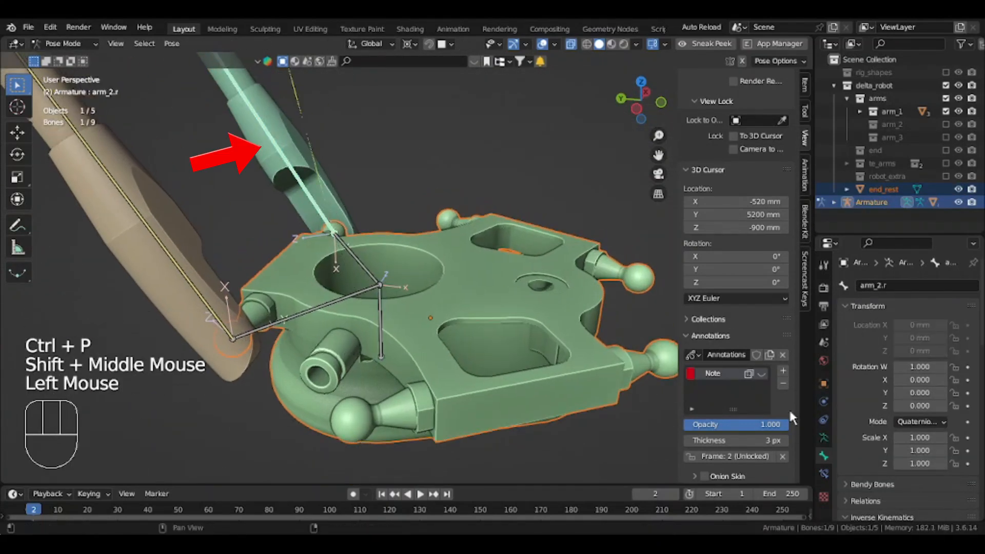
{"action": "left_click", "coordinate": [825, 475]}
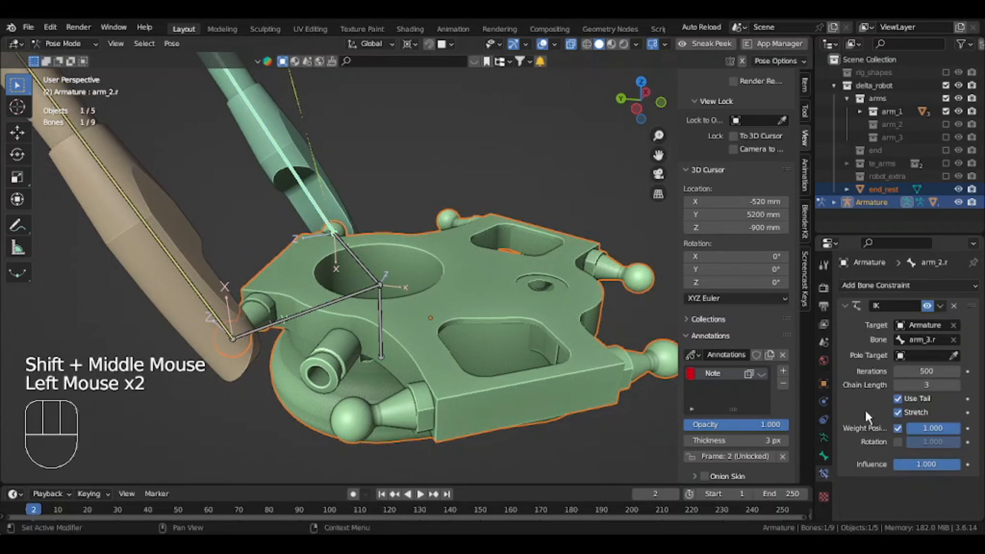
{"action": "left_click", "coordinate": [898, 383]}
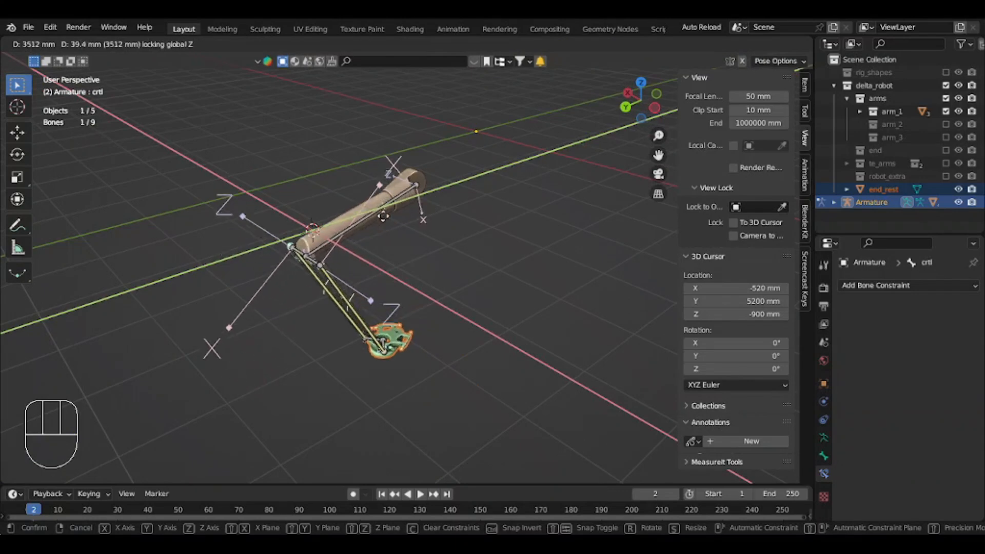
End the trial move of the crtl bone and turn off the armature's bone axes display
{"action": "left_click", "coordinate": [400, 259]}
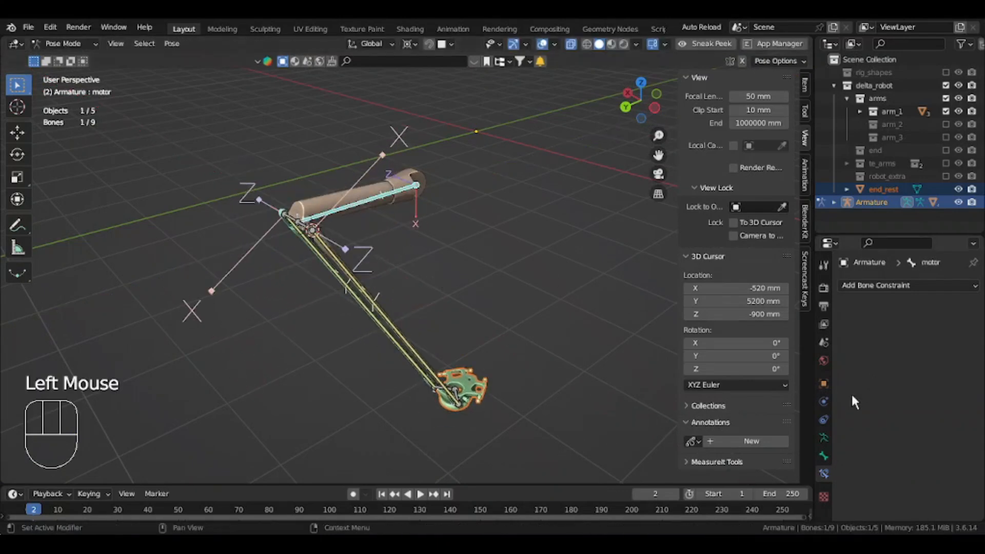
{"action": "left_click", "coordinate": [824, 439]}
{"action": "scroll", "coordinate": [896, 452], "scroll_direction": "down", "scroll_amount": 2}
{"action": "left_click", "coordinate": [898, 463]}
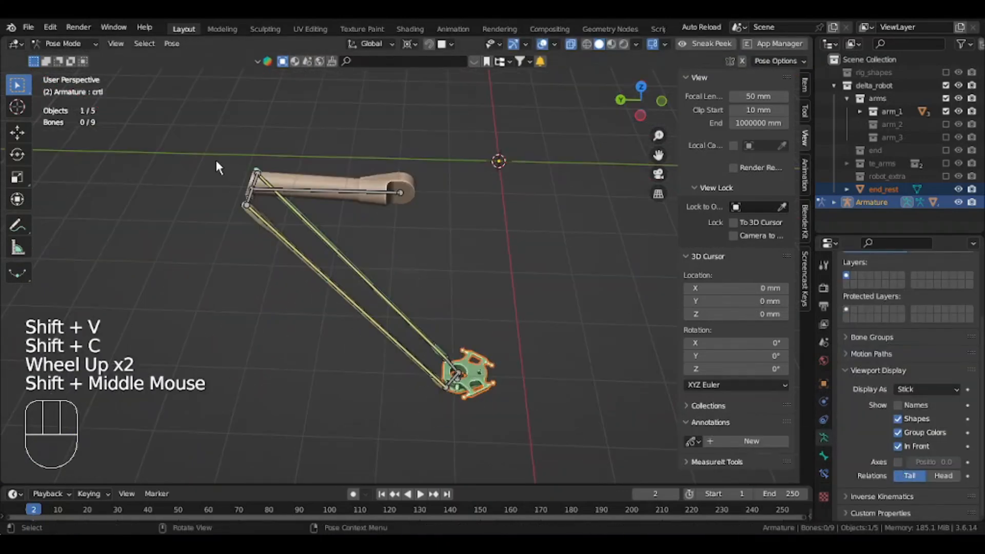
Select the seven arm bones, including both plate links, and move them to the last lower-row layer of the first layer block
{"action": "left_click_drag", "start_coordinate": [216, 160], "coordinate": [431, 318]}
{"action": "scroll", "coordinate": [446, 338], "scroll_direction": "up", "scroll_amount": 1}
{"action": "mouse_move", "coordinate": [455, 348]}
{"action": "middle_mouse_down", "text": "shift"}
{"action": "mouse_move", "coordinate": [409, 294]}
{"action": "mouse_move", "coordinate": [442, 359]}
{"action": "middle_mouse_up", "text": "shift"}
{"action": "scroll", "coordinate": [409, 297], "scroll_direction": "up", "scroll_amount": 1}
{"action": "left_click", "coordinate": [490, 455], "text": "shift"}
{"action": "middle_click_drag", "start_coordinate": [485, 457], "coordinate": [459, 385], "text": "shift"}
{"action": "left_click", "coordinate": [457, 400], "text": "shift"}
{"action": "scroll", "coordinate": [446, 385], "scroll_direction": "down", "scroll_amount": 4}
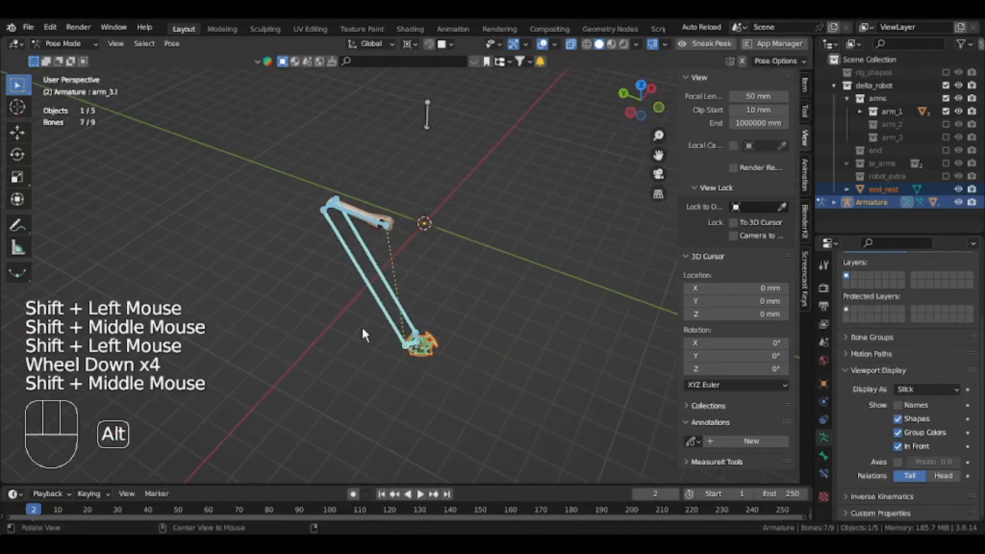
{"action": "middle_click_drag", "start_coordinate": [362, 325], "coordinate": [428, 323]}
{"action": "key", "text": "m"}
{"action": "left_click", "coordinate": [521, 365]}
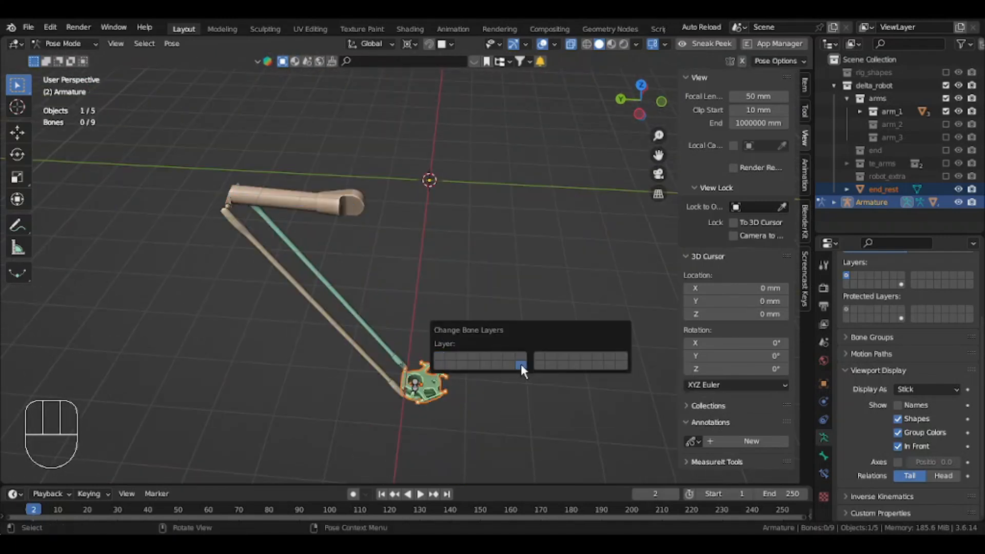
Show the armature layer that holds the arm bones
{"action": "key", "text": "shift+m"}
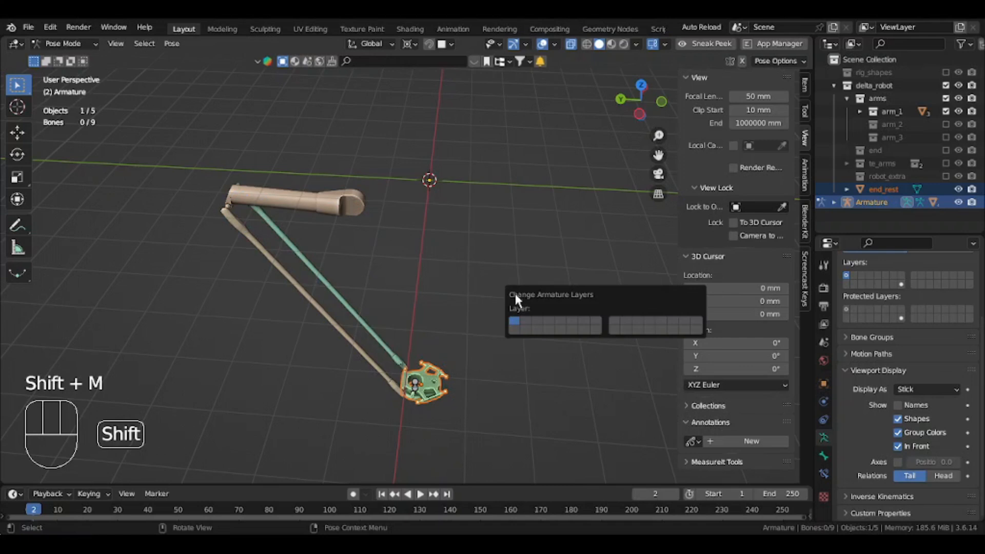
{"action": "left_click", "coordinate": [595, 327], "text": "shift"}
{"action": "mouse_move", "coordinate": [553, 289]}
{"action": "middle_mouse_down", "text": "alt"}
{"action": "mouse_move", "coordinate": [491, 242]}
{"action": "mouse_move", "coordinate": [563, 285]}
{"action": "middle_mouse_up", "text": "alt"}
Select all arm bones in Edit Mode, duplicate them and rotate the copy about the Z axis for another arm
{"action": "key", "text": "Tab"}
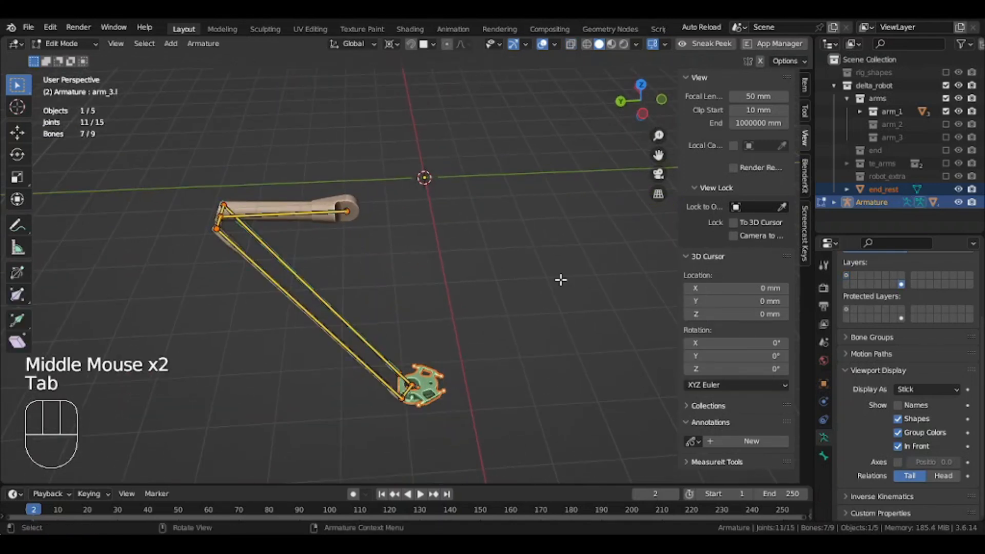
{"action": "scroll", "coordinate": [520, 269], "scroll_direction": "down", "scroll_amount": 1}
{"action": "scroll", "coordinate": [512, 269], "scroll_direction": "up", "scroll_amount": 1}
{"action": "key", "text": "a"}
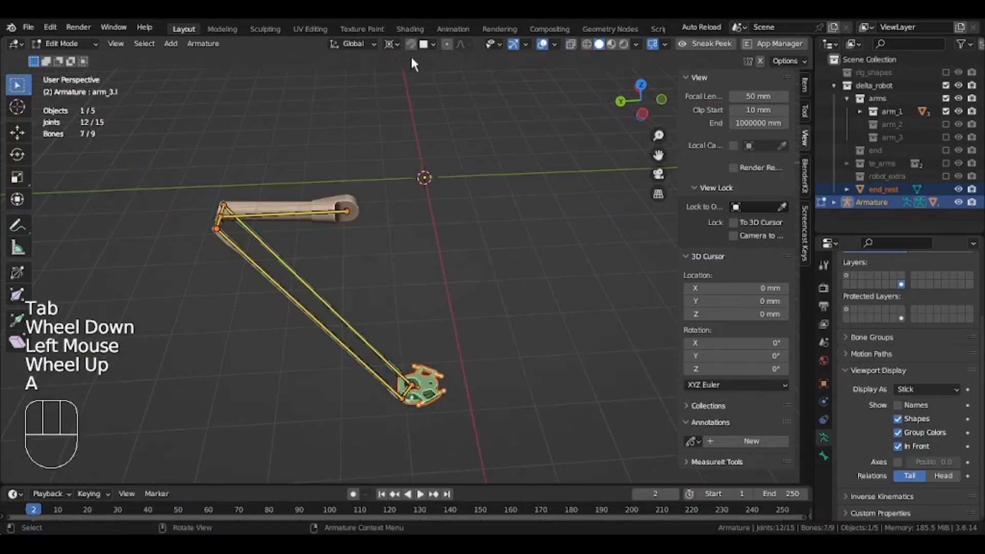
{"action": "middle_click_drag", "start_coordinate": [410, 270], "coordinate": [409, 268], "text": "alt"}
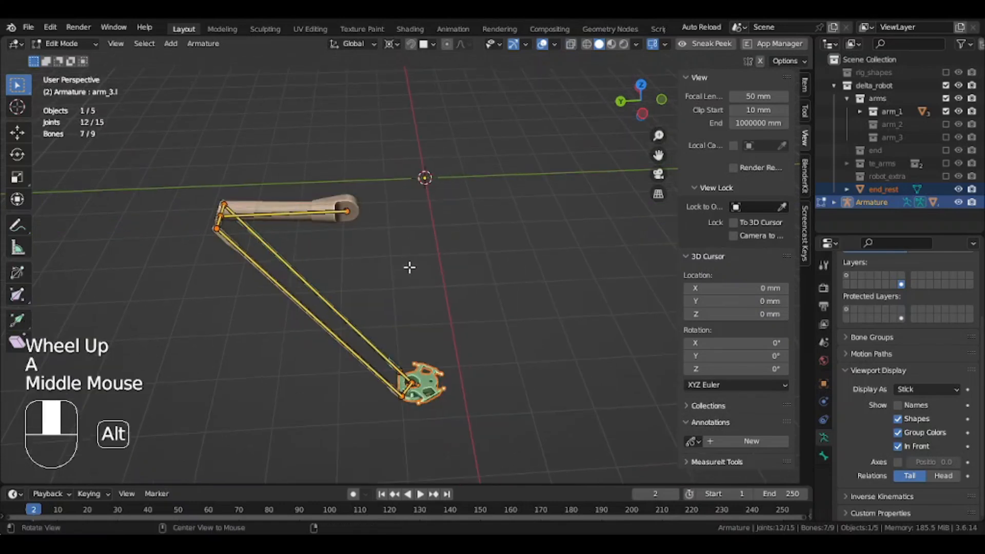
{"action": "key", "text": "shift+d"}
{"action": "key", "text": "r"}
{"action": "key", "text": "z"}
{"action": "key", "text": "1"}
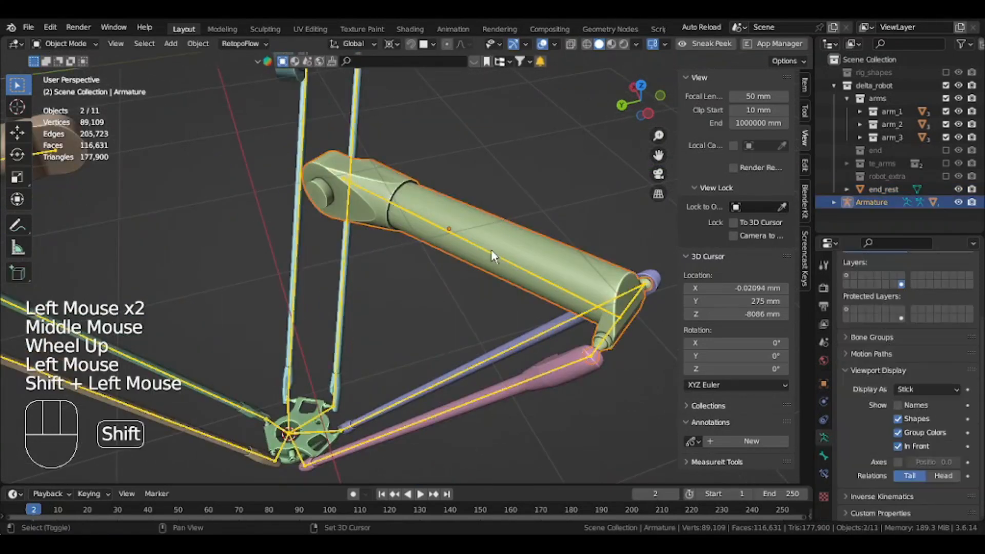
Parent the light-green upper arm mesh to the motor bone running through it
{"action": "key", "text": "ctrl+Tab"}
{"action": "key", "text": "ctrl+p"}
{"action": "left_click", "coordinate": [503, 249]}
{"action": "scroll", "coordinate": [420, 180], "scroll_direction": "up", "scroll_amount": 2}
{"action": "key", "text": "ctrl+Tab"}
{"action": "left_click", "coordinate": [421, 180]}
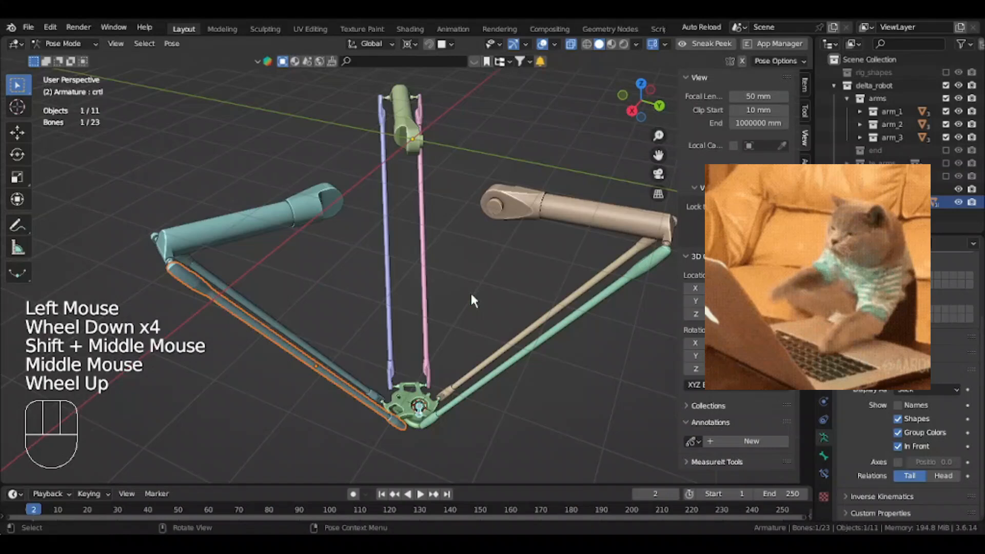
Move the end plate's control bone across the horizontal plane, with Z locked, to test how the arms follow
{"action": "scroll", "coordinate": [488, 251], "scroll_direction": "up", "scroll_amount": 1}
{"action": "middle_click_drag", "start_coordinate": [470, 291], "coordinate": [448, 289], "text": "shift"}
{"action": "scroll", "coordinate": [473, 259], "scroll_direction": "down", "scroll_amount": 2}
{"action": "key", "text": "g"}
{"action": "key", "text": "shift+z"}
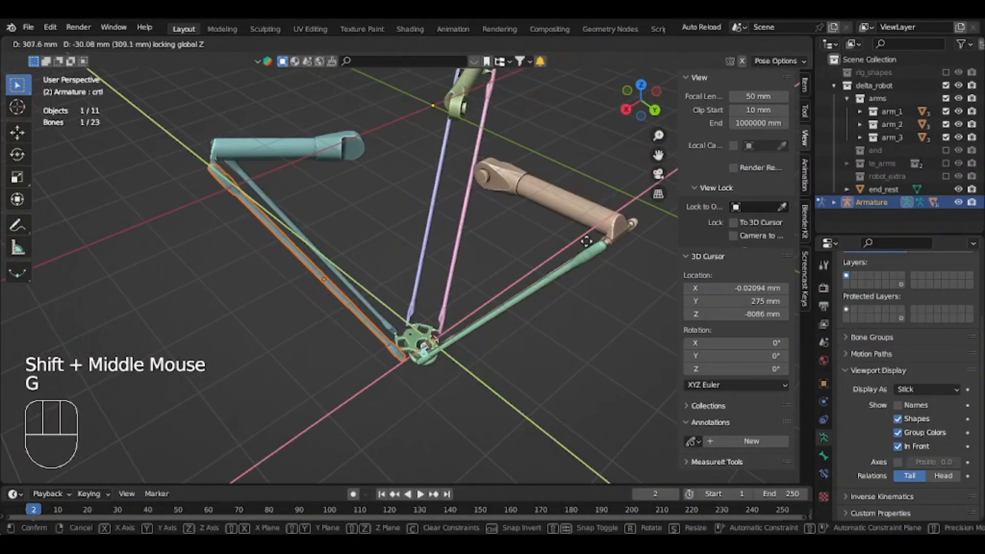
{"action": "left_click", "coordinate": [480, 164]}
Add two bones below the control bone, running down to the gripper bracket, and recalculate their roll
{"action": "middle_click_drag", "start_coordinate": [479, 165], "coordinate": [354, 226]}
{"action": "scroll", "coordinate": [439, 193], "scroll_direction": "up", "scroll_amount": 2}
{"action": "scroll", "coordinate": [371, 235], "scroll_direction": "down", "scroll_amount": 1}
{"action": "mouse_move", "coordinate": [354, 226]}
{"action": "middle_mouse_down"}
{"action": "mouse_move", "coordinate": [335, 234]}
{"action": "mouse_move", "coordinate": [362, 231]}
{"action": "middle_mouse_up"}
{"action": "scroll", "coordinate": [337, 234], "scroll_direction": "up", "scroll_amount": 2}
{"action": "middle_click_drag", "start_coordinate": [361, 231], "coordinate": [420, 211]}
{"action": "key", "text": "grave"}
{"action": "left_click", "coordinate": [341, 230]}
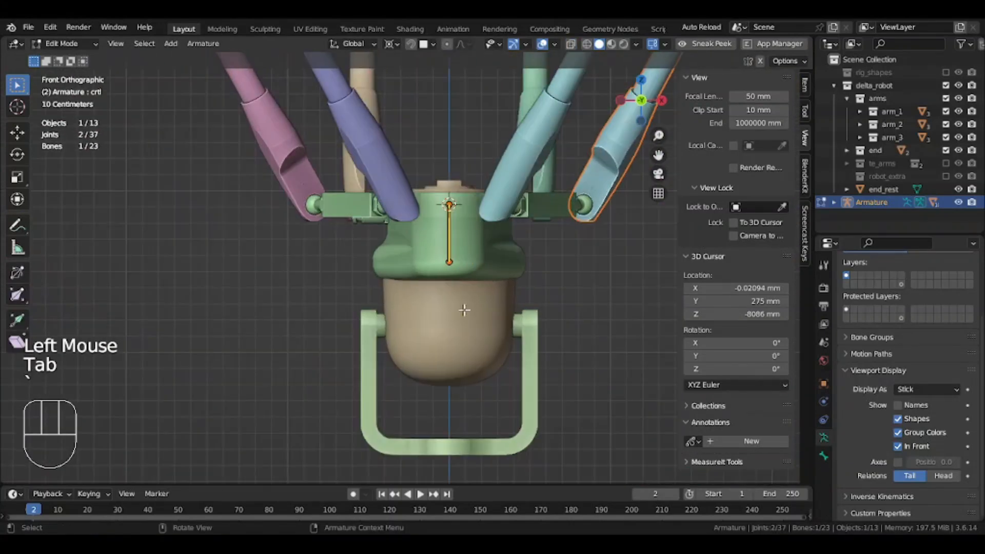
{"action": "middle_click_drag", "start_coordinate": [464, 310], "coordinate": [409, 231], "text": "shift"}
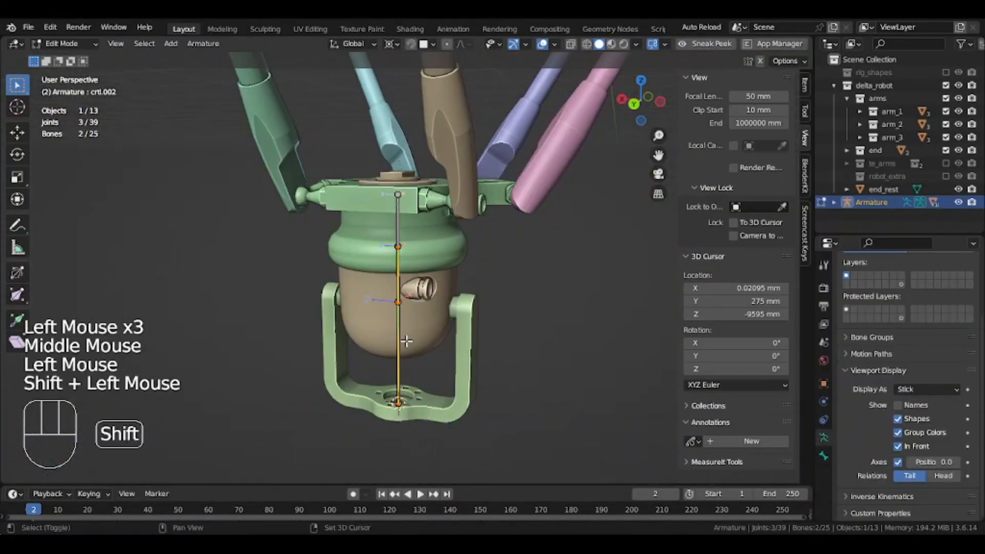
{"action": "key", "text": "shift+n"}
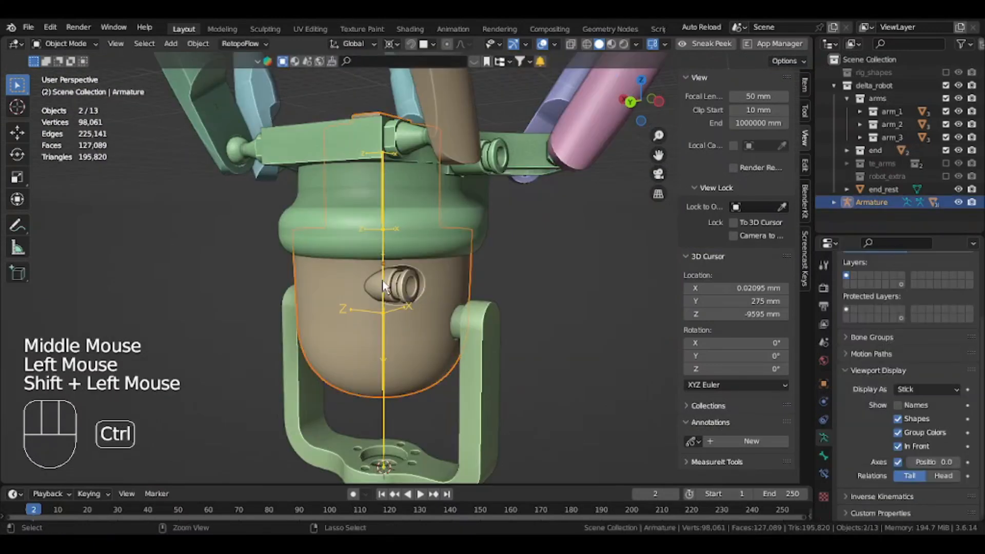
Parent the beige dome mesh to the middle control bone inside it
{"action": "key", "text": "ctrl+Tab"}
{"action": "left_click", "coordinate": [383, 329]}
{"action": "key", "text": "ctrl+p"}
{"action": "left_click", "coordinate": [381, 281]}
{"action": "middle_click_drag", "start_coordinate": [383, 284], "coordinate": [483, 333]}
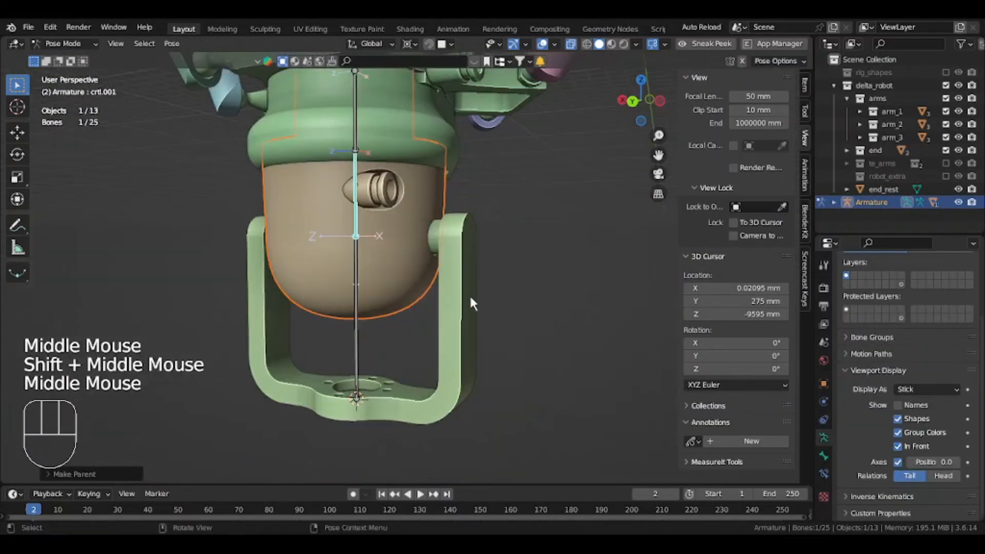
Parent the light-green U-shaped bracket mesh to the lowest control bone
{"action": "left_click", "coordinate": [468, 293]}
{"action": "key", "text": "ctrl+Tab"}
{"action": "left_click", "coordinate": [466, 295]}
{"action": "left_click", "coordinate": [358, 343], "text": "shift"}
{"action": "key", "text": "ctrl+Tab"}
{"action": "left_click", "coordinate": [357, 344]}
{"action": "key", "text": "ctrl+p"}
{"action": "middle_click", "coordinate": [364, 301]}
Lock the X and Z rotation of the middle control bone inside the dome
{"action": "left_click", "coordinate": [349, 166]}
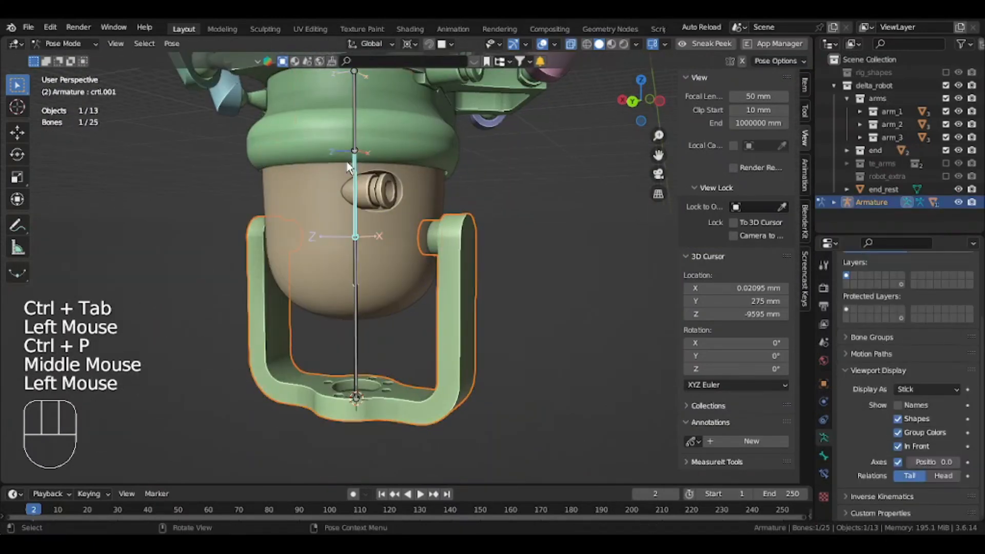
{"action": "left_click", "coordinate": [805, 85]}
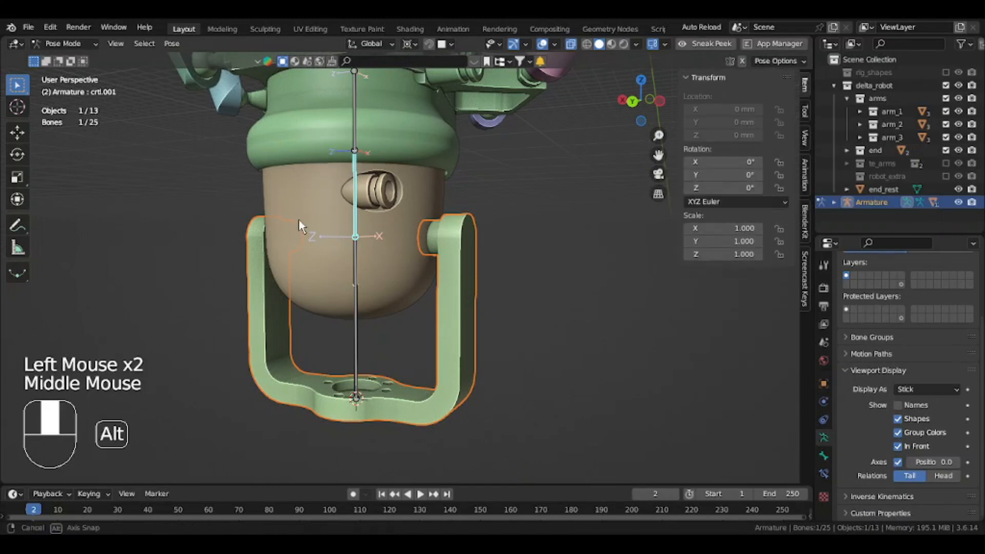
{"action": "middle_click_drag", "start_coordinate": [299, 219], "coordinate": [313, 220]}
{"action": "left_click", "coordinate": [779, 163]}
{"action": "left_click", "coordinate": [780, 189]}
Lock the X and Y rotation of the bracket's control bone and test its movement with Grab
{"action": "left_click", "coordinate": [362, 310]}
{"action": "middle_click_drag", "start_coordinate": [360, 311], "coordinate": [275, 304]}
{"action": "middle_click_drag", "start_coordinate": [262, 301], "coordinate": [680, 220], "text": "alt"}
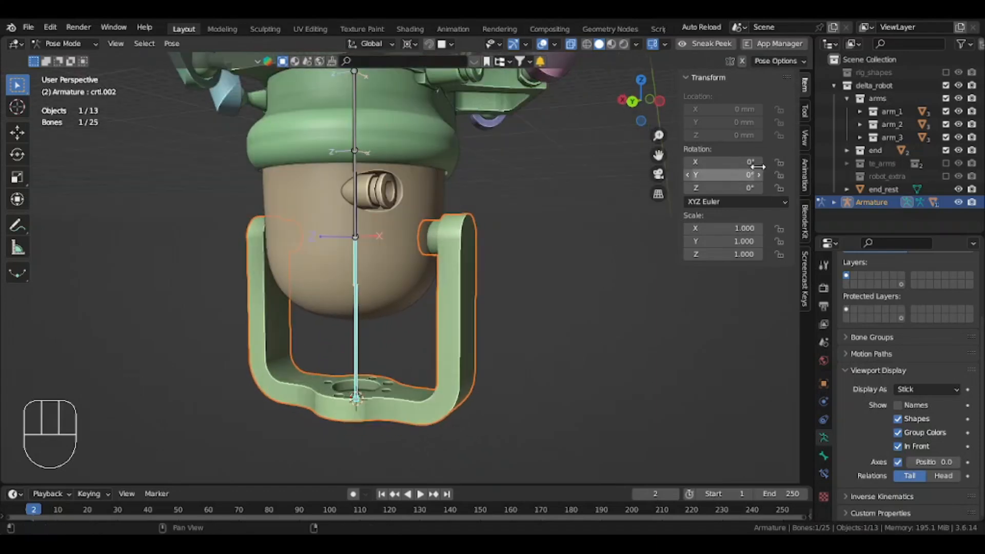
{"action": "left_click_drag", "start_coordinate": [783, 160], "coordinate": [783, 172]}
{"action": "middle_click_drag", "start_coordinate": [462, 282], "coordinate": [541, 259], "text": "alt"}
{"action": "key", "text": "g"}
{"action": "left_click", "coordinate": [237, 297]}
{"action": "key", "text": "g"}
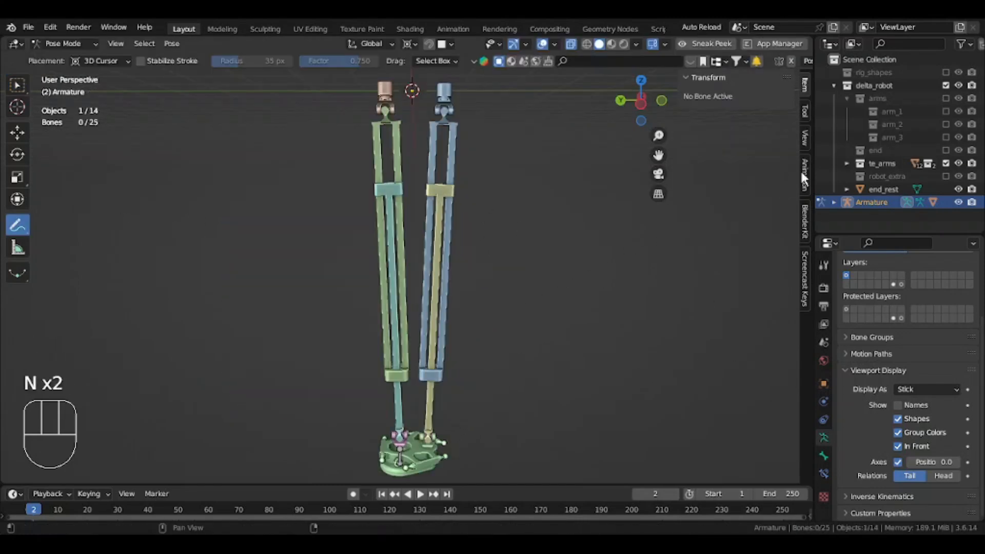
Create a new annotation with a red note layer and draw a downward arrow beside the telescopic arm
{"action": "left_click", "coordinate": [804, 137]}
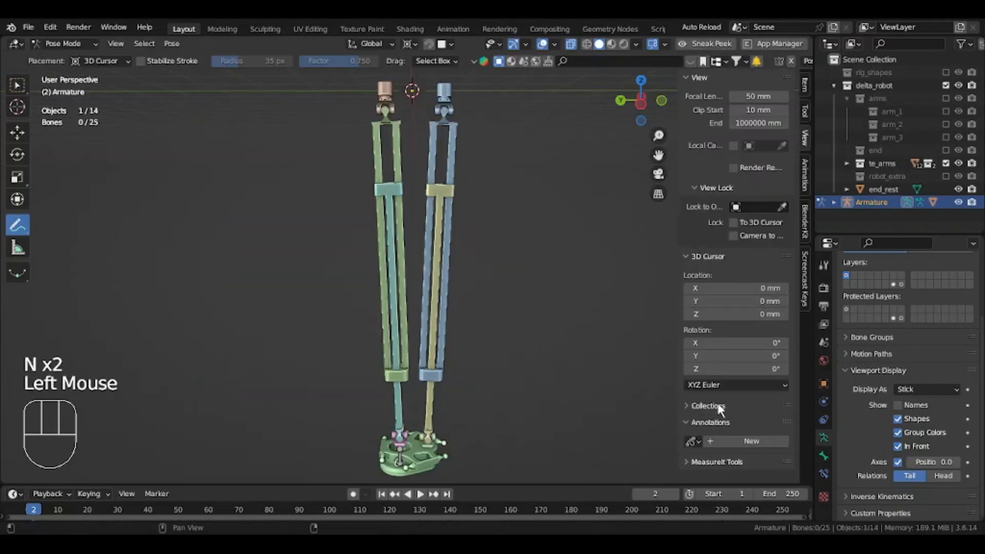
{"action": "left_click", "coordinate": [716, 440]}
{"action": "left_click", "coordinate": [694, 457]}
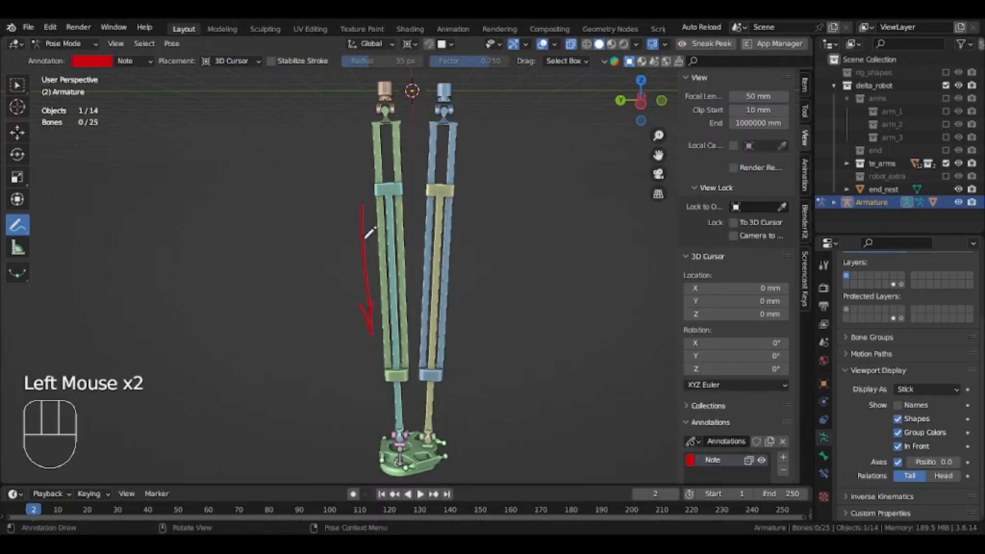
Snap the 3D cursor to the centre of the hole's edge loop on top of the telescopic arm's upper mount
{"action": "middle_click_drag", "start_coordinate": [401, 88], "coordinate": [400, 269]}
{"action": "scroll", "coordinate": [429, 103], "scroll_direction": "up", "scroll_amount": 1}
{"action": "scroll", "coordinate": [400, 268], "scroll_direction": "up", "scroll_amount": 2}
{"action": "left_click", "coordinate": [253, 223]}
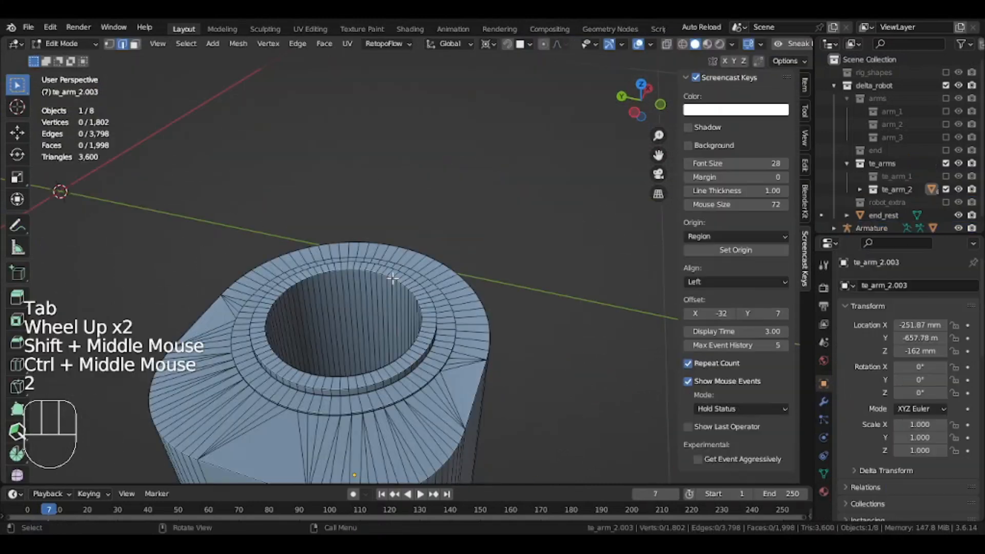
{"action": "double_click", "coordinate": [420, 333]}
{"action": "key", "text": "shift+s"}
{"action": "scroll", "coordinate": [420, 333], "scroll_direction": "down", "scroll_amount": 3}
{"action": "scroll", "coordinate": [420, 333], "scroll_direction": "down", "scroll_amount": 1}
{"action": "key", "text": "Tab"}
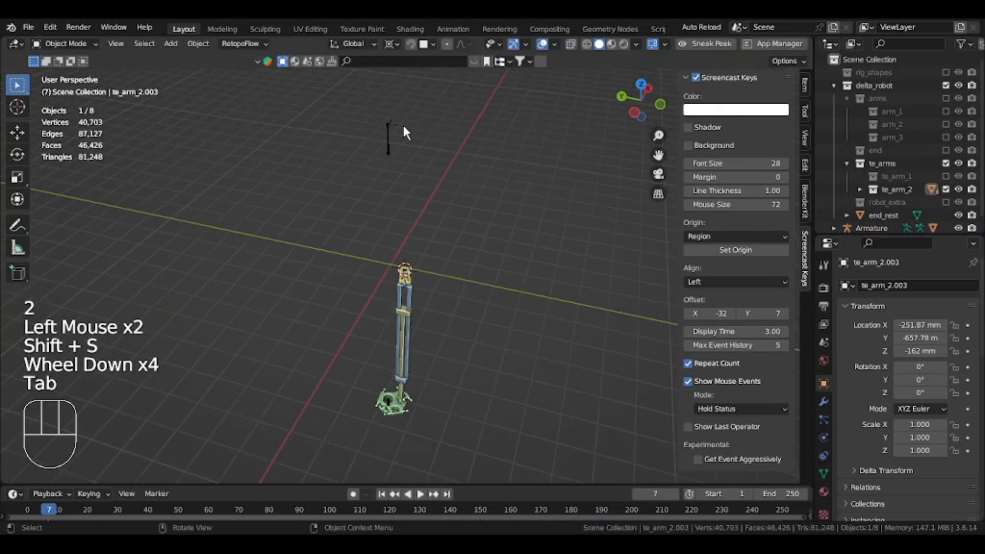
Edit the armature and add a new bone at the 3D cursor, positioning it in the telescopic arm's upper mount
{"action": "double_click", "coordinate": [398, 124]}
{"action": "key", "text": "Tab"}
{"action": "scroll", "coordinate": [418, 178], "scroll_direction": "up", "scroll_amount": 2}
{"action": "left_click", "coordinate": [464, 255]}
{"action": "scroll", "coordinate": [463, 256], "scroll_direction": "up", "scroll_amount": 2}
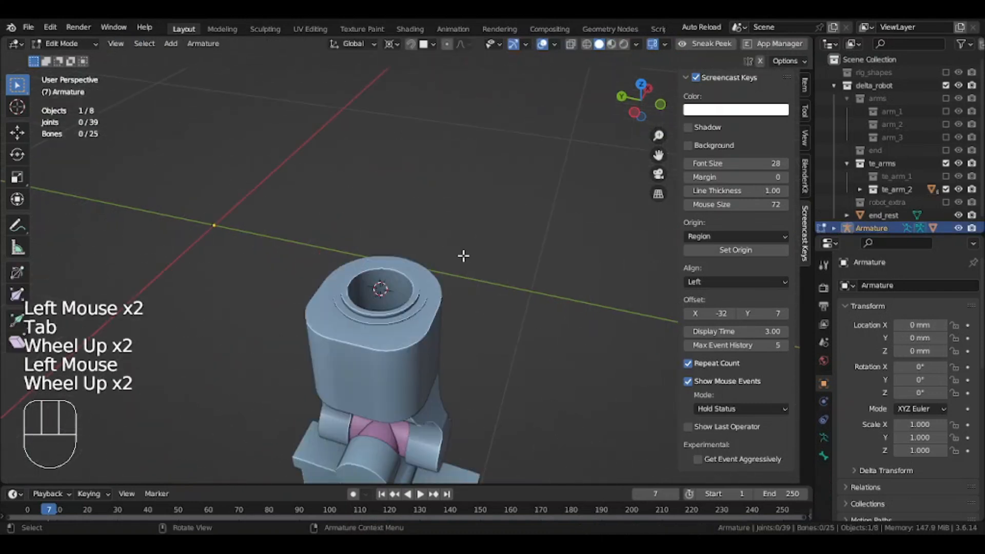
{"action": "key", "text": "shift+a"}
{"action": "key", "text": "KP_1"}
{"action": "scroll", "coordinate": [341, 321], "scroll_direction": "down", "scroll_amount": 2}
{"action": "key", "text": "g"}
Extrude a chain of bones along the telescopic arm down towards the end plate
{"action": "key", "text": "e"}
{"action": "scroll", "coordinate": [341, 322], "scroll_direction": "down", "scroll_amount": 2}
{"action": "middle_click_drag", "start_coordinate": [341, 321], "coordinate": [349, 171], "text": "shift"}
{"action": "key", "text": "e"}
{"action": "middle_click_drag", "start_coordinate": [409, 79], "coordinate": [462, 97]}
{"action": "middle_click_drag", "start_coordinate": [461, 98], "coordinate": [516, 350], "text": "shift"}
Align the lower bone joint with the 3D cursor at the lower universal joint and recalculate the bone roll
{"action": "key", "text": "Tab"}
{"action": "key", "text": "shift+s"}
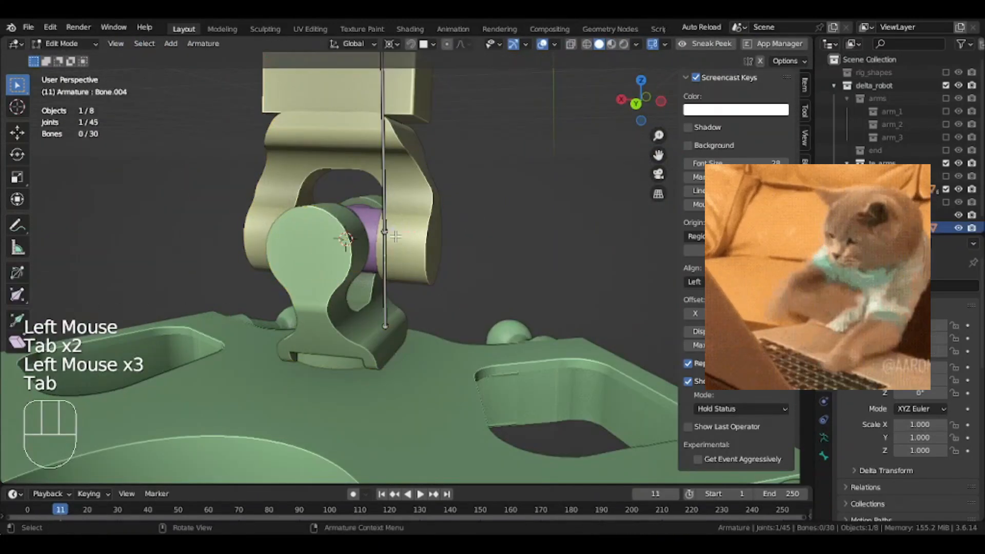
{"action": "key", "text": "shift+n"}
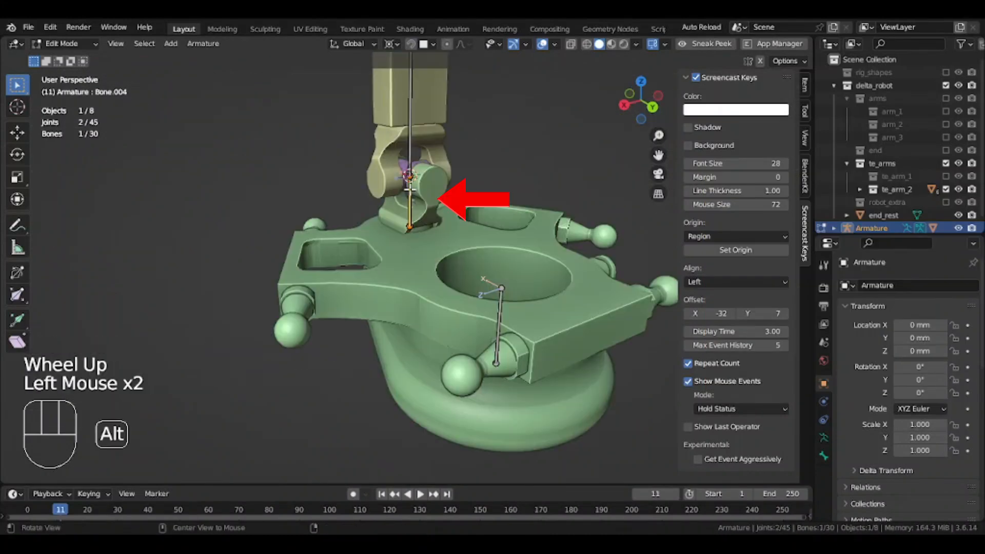
Clear the parent of the lowest telescopic arm bone and parent it to the end plate's control bone with offset kept
{"action": "key", "text": "alt+p"}
{"action": "left_click", "coordinate": [411, 189]}
{"action": "key", "text": "shift"}
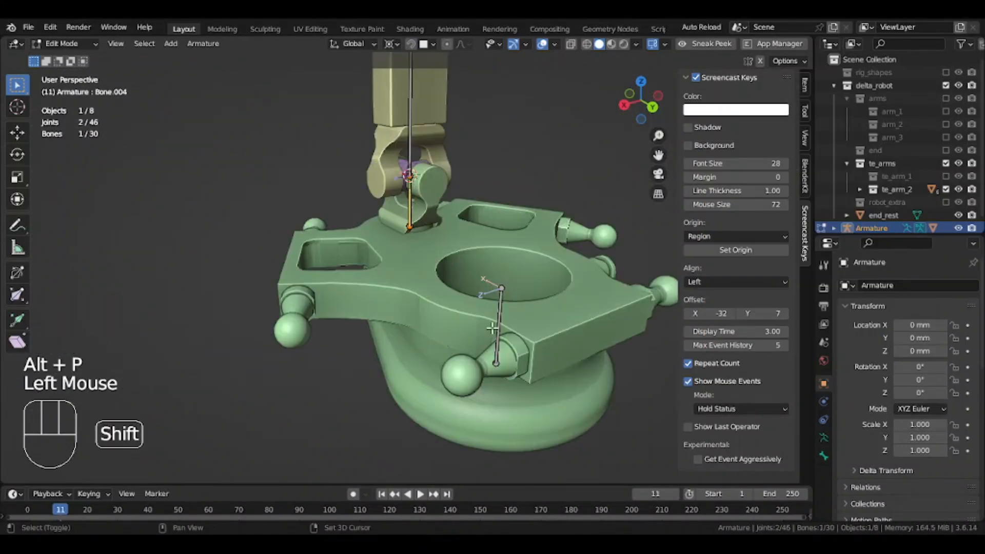
{"action": "key", "text": "ctrl+p"}
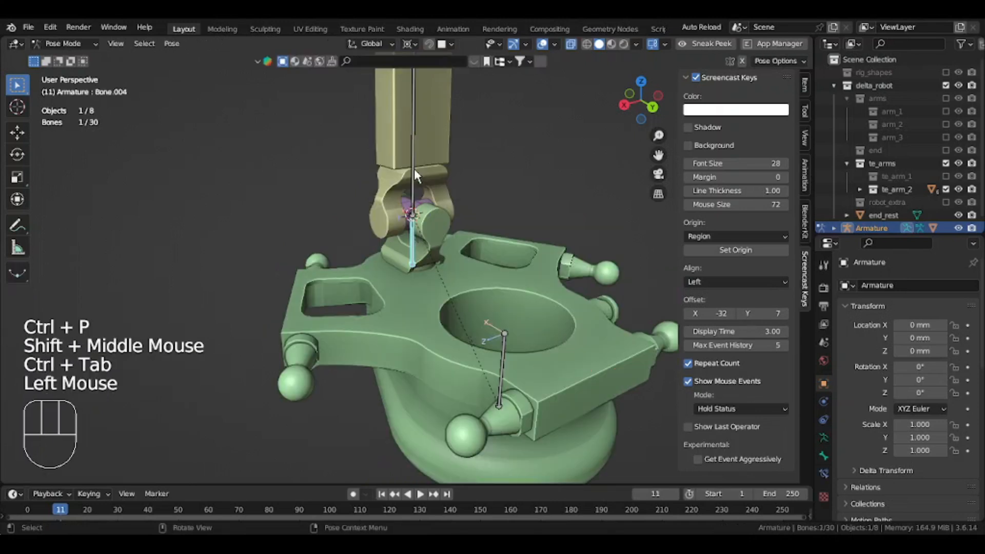
Add an IK constraint to Bone.003 targeting Bone.004 and set its chain length to 4
{"action": "left_click", "coordinate": [414, 159], "text": "shift"}
{"action": "key", "text": "shift+ctrl+c"}
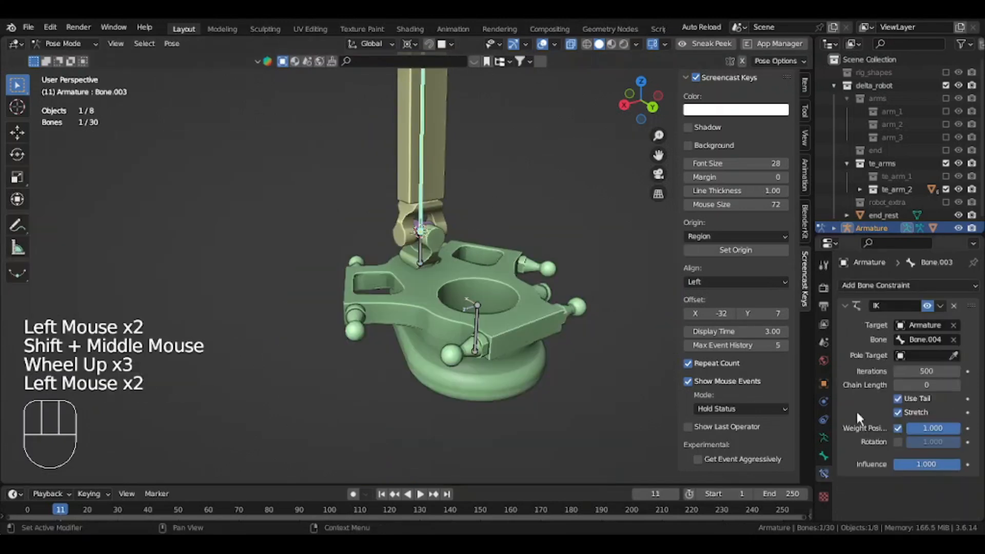
{"action": "scroll", "coordinate": [369, 284], "scroll_direction": "down", "scroll_amount": 1}
{"action": "middle_click_drag", "start_coordinate": [368, 284], "coordinate": [457, 335], "text": "shift"}
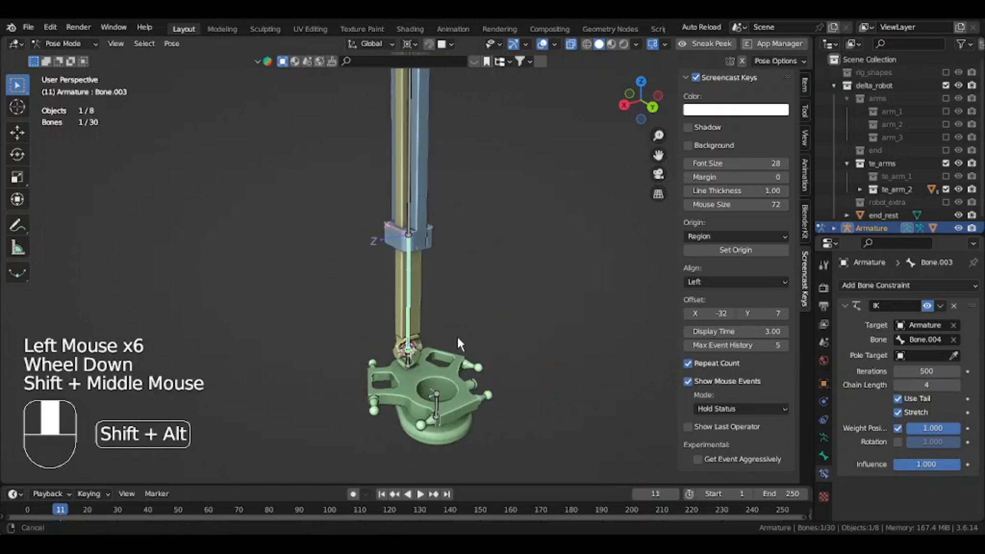
Lock IK X, Y and Z on the two telescoping bones and increase the IK Stretch of Bone.002
{"action": "left_click", "coordinate": [820, 455]}
{"action": "scroll", "coordinate": [920, 428], "scroll_direction": "down", "scroll_amount": 3}
{"action": "left_click_drag", "start_coordinate": [931, 300], "coordinate": [932, 325]}
{"action": "middle_click_drag", "start_coordinate": [359, 178], "coordinate": [372, 332], "text": "shift"}
{"action": "left_click", "coordinate": [424, 318]}
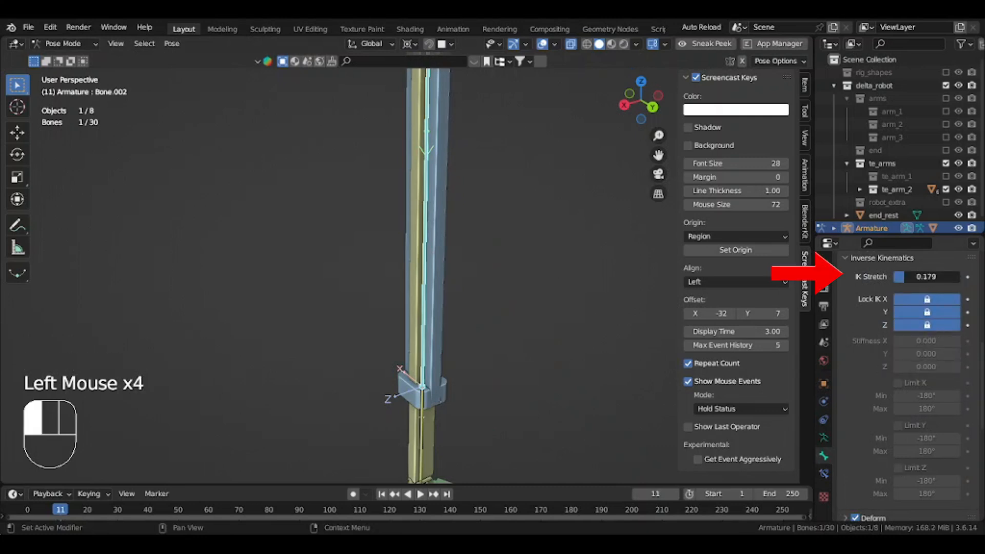
{"action": "scroll", "coordinate": [429, 220], "scroll_direction": "down", "scroll_amount": 1}
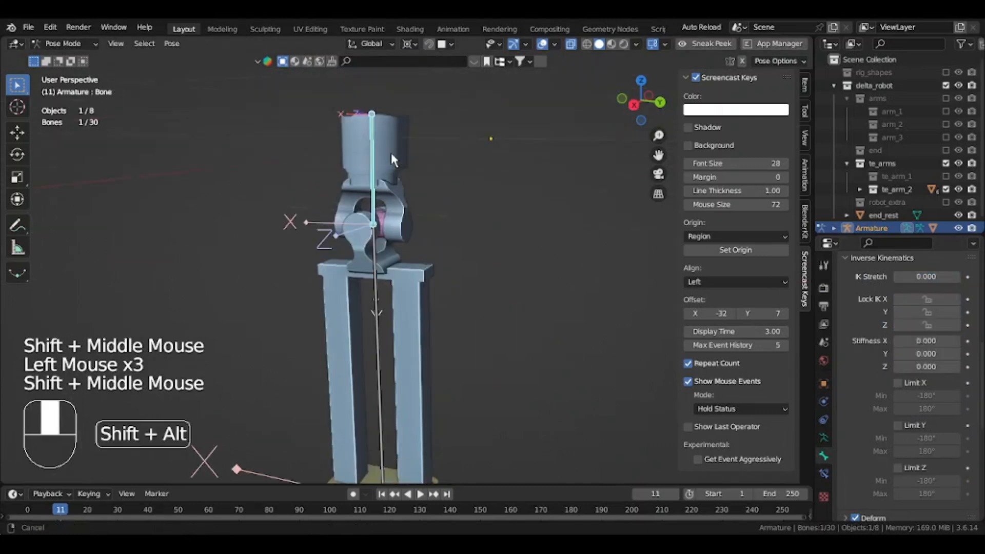
Lock IK X and Z on the topmost arm bone and set its rotation mode to XYZ Euler
{"action": "middle_click_drag", "start_coordinate": [391, 152], "coordinate": [378, 234], "text": "shift"}
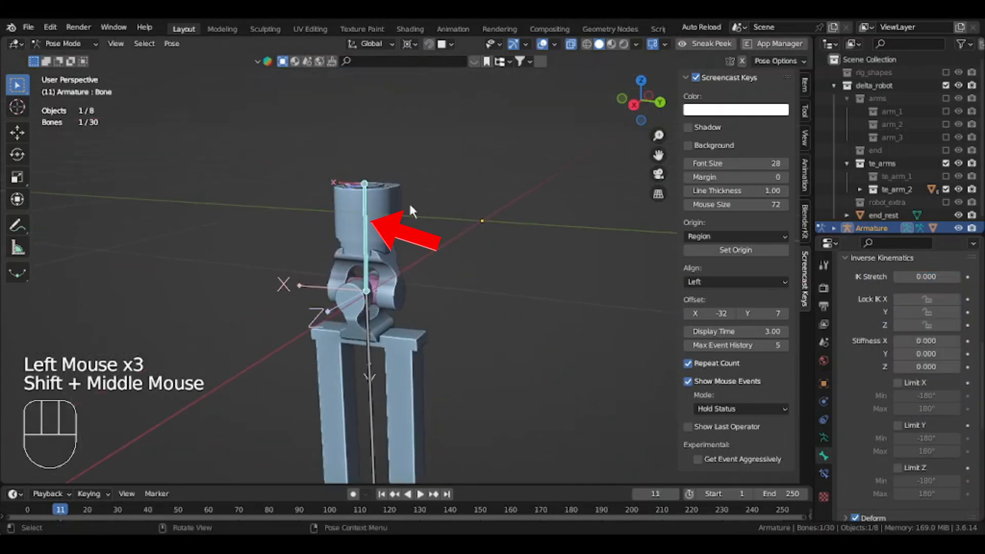
{"action": "left_click", "coordinate": [927, 300]}
{"action": "left_click", "coordinate": [921, 325]}
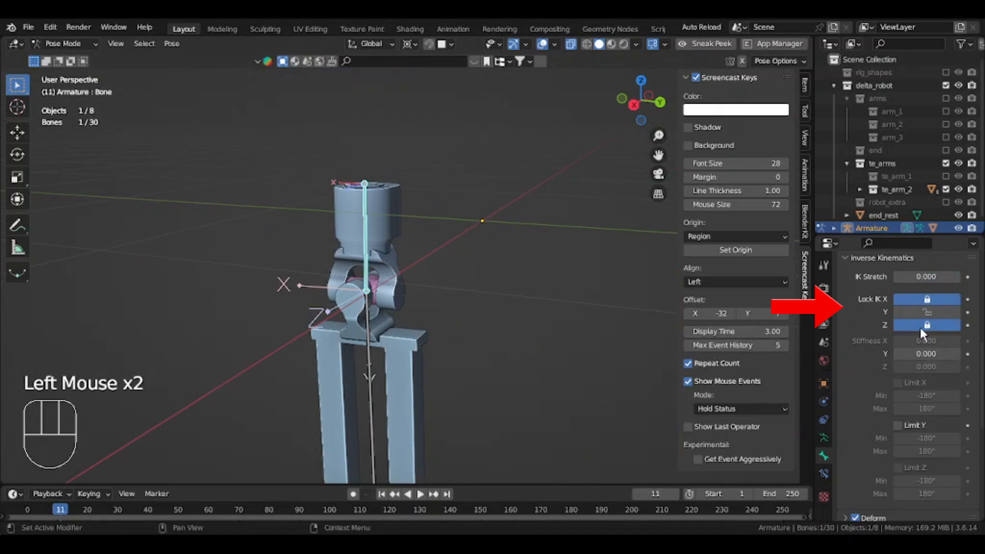
{"action": "left_click", "coordinate": [806, 83]}
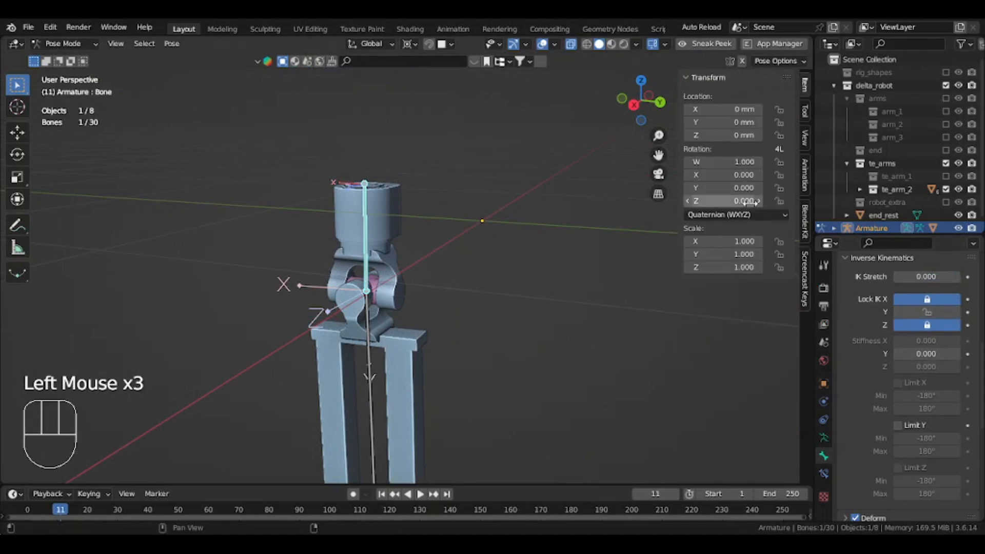
{"action": "left_click", "coordinate": [744, 213]}
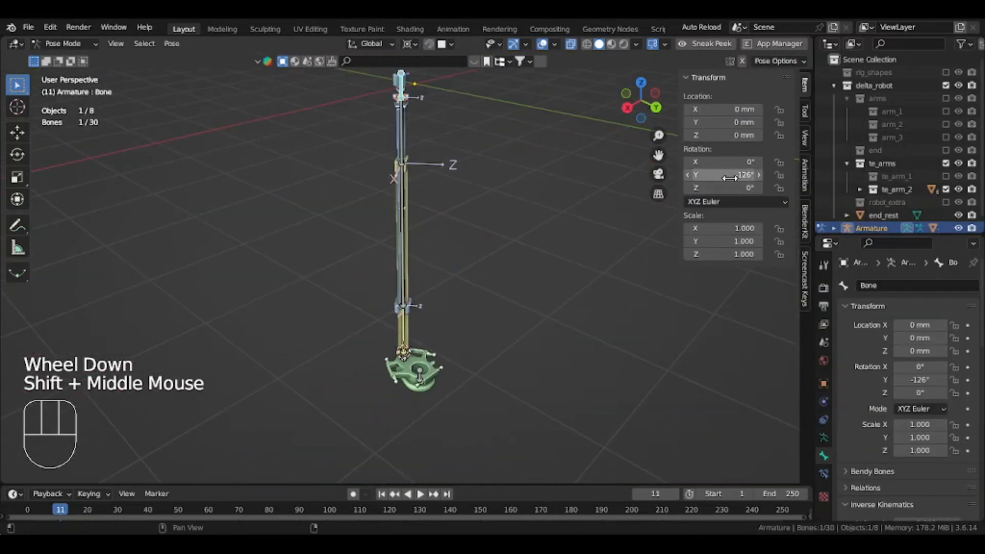
Rotate the topmost arm bone about Y to test the lower universal joint, and undo each rotation
{"action": "left_click_drag", "start_coordinate": [730, 178], "coordinate": [698, 177]}
{"action": "key", "text": "ctrl+z"}
{"action": "scroll", "coordinate": [507, 218], "scroll_direction": "up", "scroll_amount": 2}
{"action": "middle_click_drag", "start_coordinate": [506, 217], "coordinate": [537, 223], "text": "shift"}
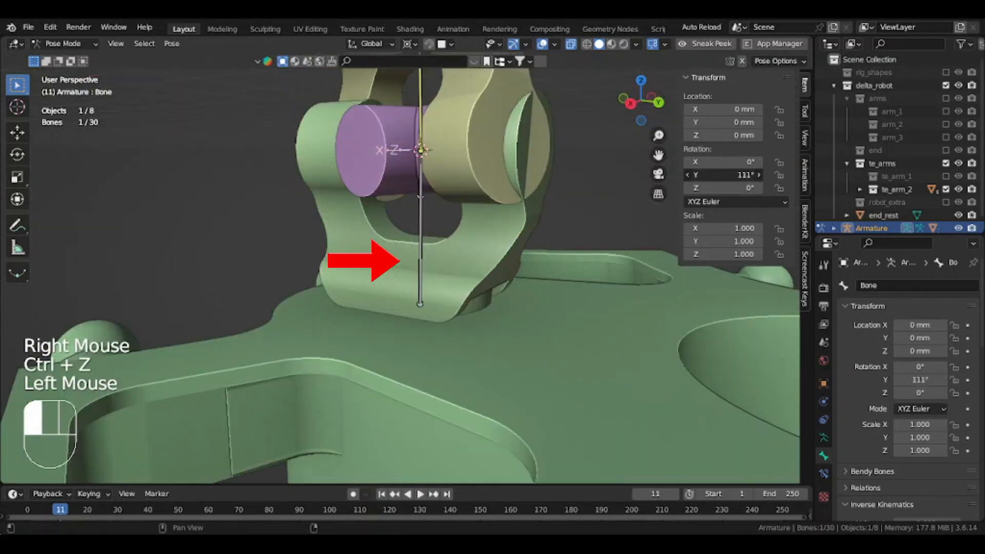
{"action": "left_click_drag", "start_coordinate": [723, 175], "coordinate": [690, 175]}
{"action": "key", "text": "ctrl+z"}
Add a constraint making the lowest arm bone, Bone.004, follow the topmost bone's rotation, and adjust the constraint's options
{"action": "left_click", "coordinate": [429, 145]}
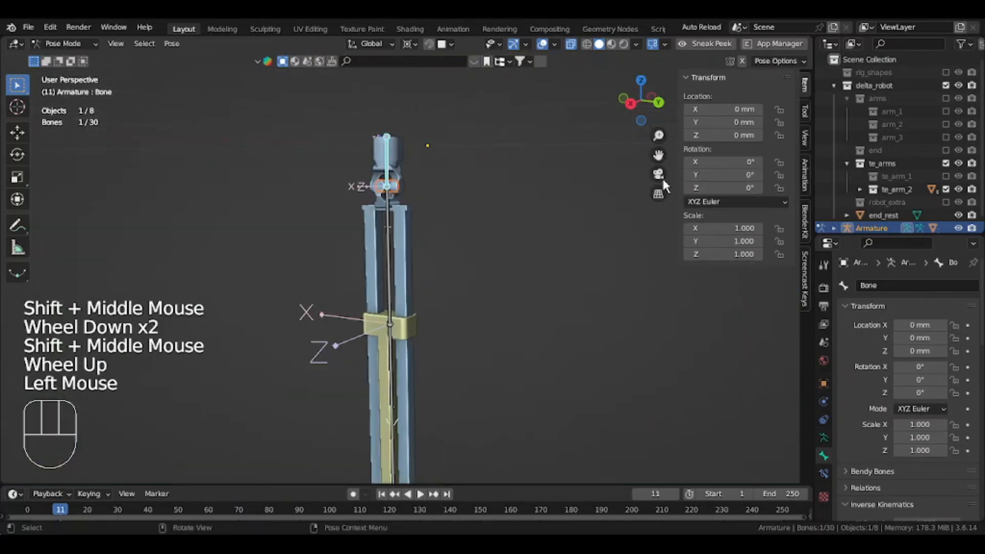
{"action": "scroll", "coordinate": [429, 145], "scroll_direction": "down", "scroll_amount": 1}
{"action": "middle_click_drag", "start_coordinate": [467, 308], "coordinate": [485, 130], "text": "shift"}
{"action": "scroll", "coordinate": [485, 130], "scroll_direction": "up", "scroll_amount": 4}
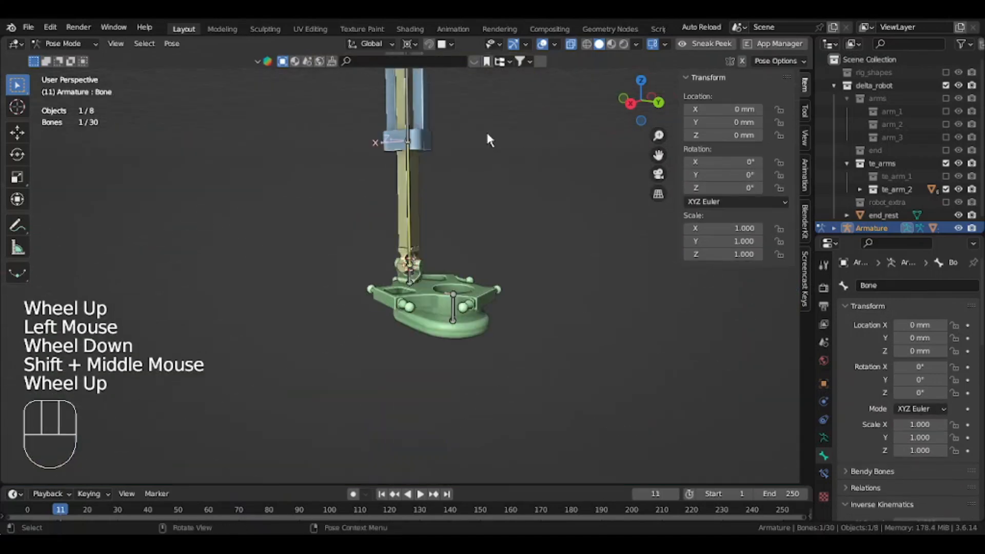
{"action": "left_click", "coordinate": [423, 279], "text": "shift"}
{"action": "key", "text": "ctrl+shift+c"}
{"action": "left_click", "coordinate": [250, 269]}
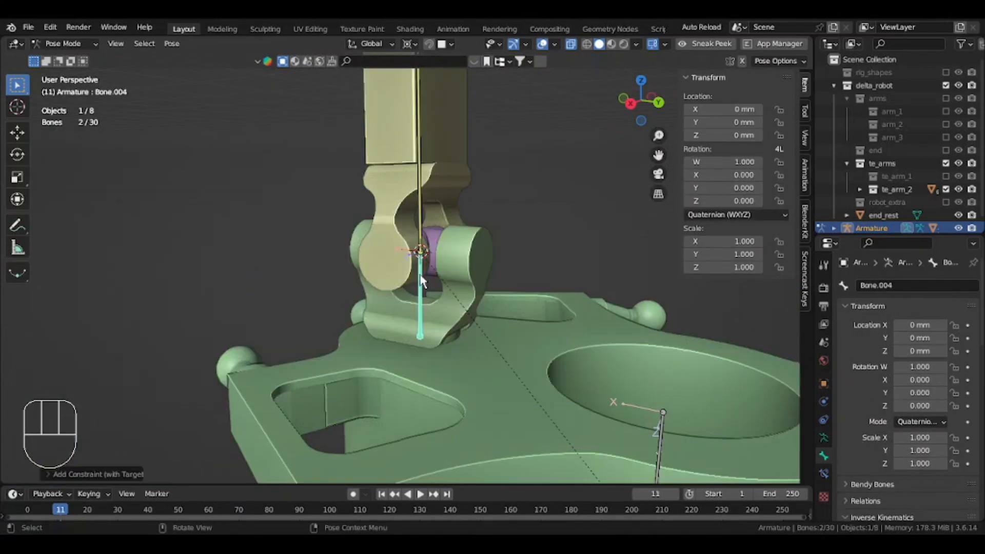
{"action": "left_click", "coordinate": [824, 473]}
{"action": "left_click", "coordinate": [921, 425]}
{"action": "left_click", "coordinate": [923, 441]}
{"action": "left_click", "coordinate": [891, 366]}
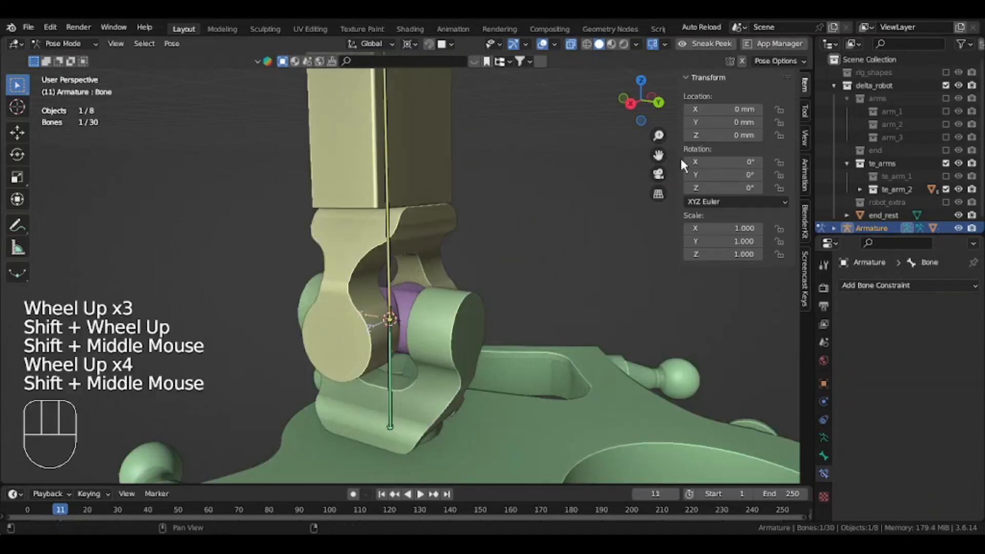
Rotate the topmost bone about Y to test the new constraint, and undo the rotation
{"action": "left_click_drag", "start_coordinate": [729, 175], "coordinate": [759, 175]}
{"action": "key", "text": "ctrl+z"}
{"action": "scroll", "coordinate": [463, 245], "scroll_direction": "down", "scroll_amount": 2}
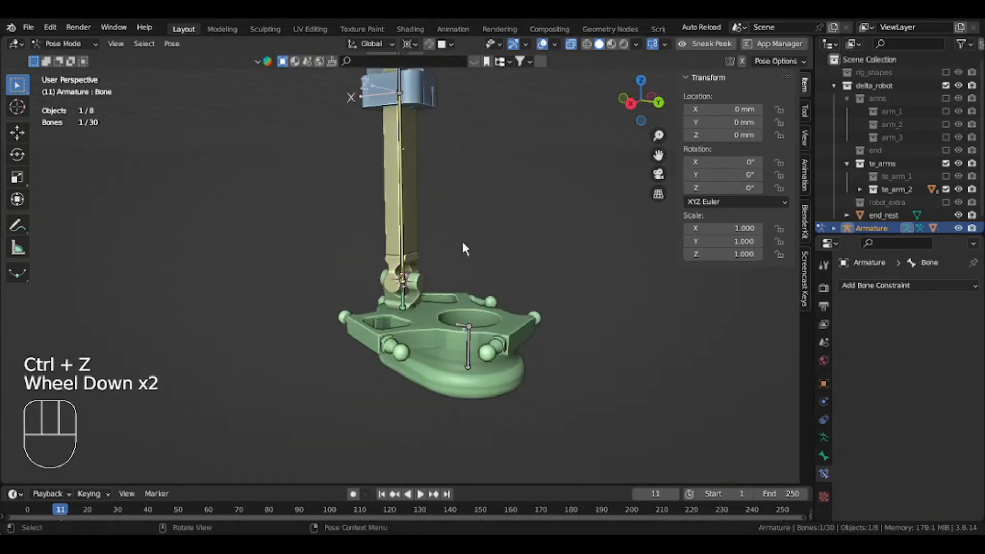
Move the control bone to about X -934, Y 144, Z -1035 mm, play the animation and inspect the lower universal joint
{"action": "left_click", "coordinate": [469, 359]}
{"action": "scroll", "coordinate": [469, 338], "scroll_direction": "down", "scroll_amount": 2}
{"action": "middle_click", "coordinate": [436, 248], "text": "alt"}
{"action": "scroll", "coordinate": [432, 239], "scroll_direction": "down", "scroll_amount": 2}
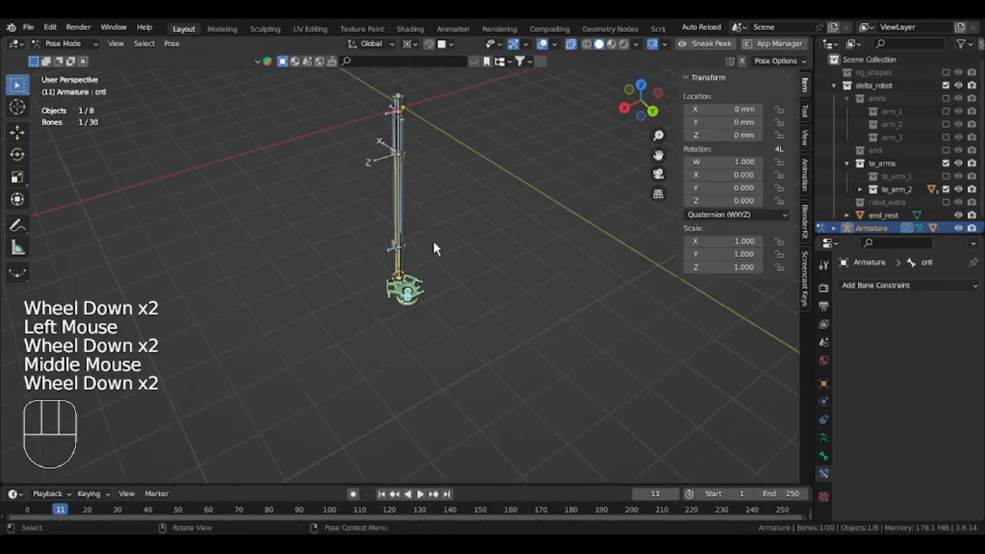
{"action": "key", "text": "g"}
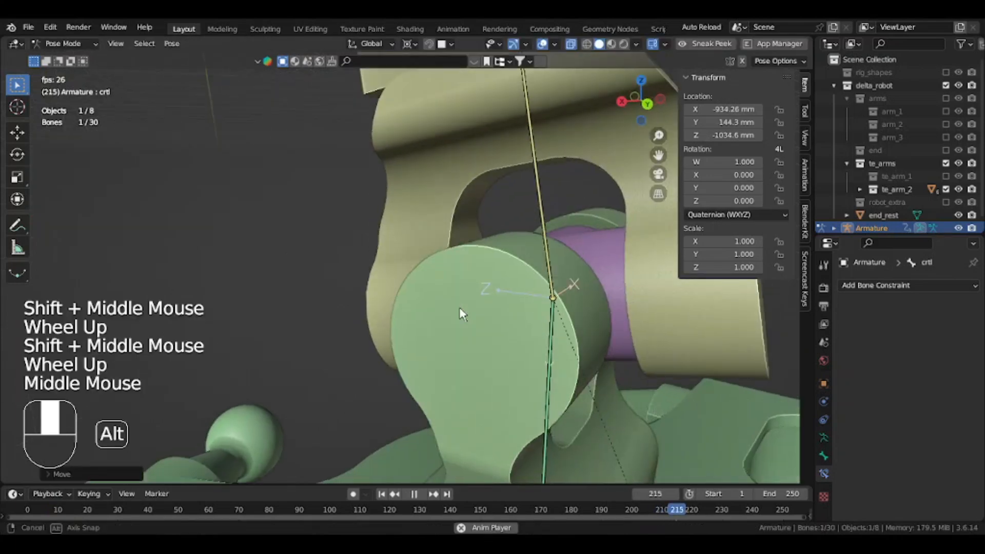
{"action": "middle_click_drag", "start_coordinate": [462, 314], "coordinate": [305, 300], "text": "alt"}
{"action": "scroll", "coordinate": [544, 311], "scroll_direction": "down", "scroll_amount": 2}
{"action": "middle_click_drag", "start_coordinate": [544, 311], "coordinate": [480, 257], "text": "alt"}
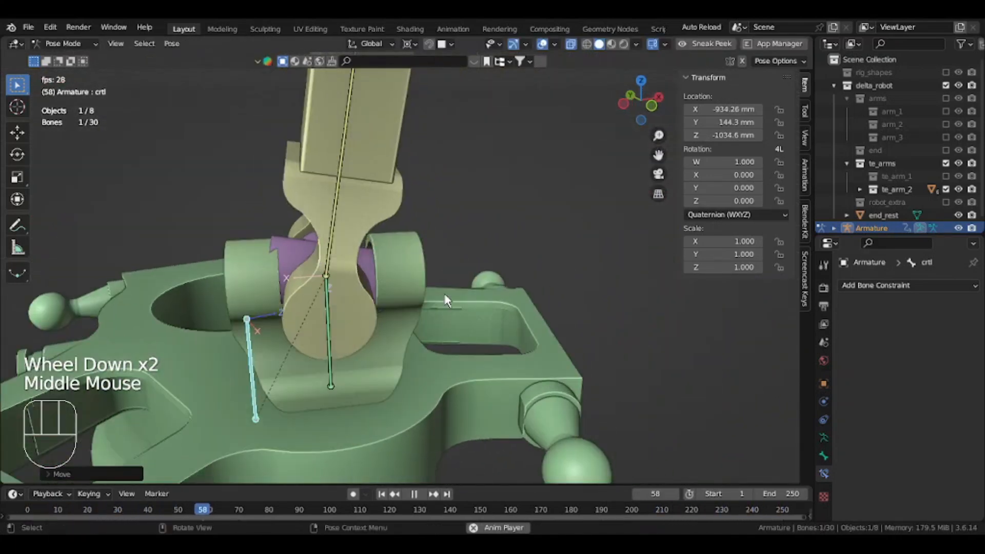
Extrude a new bone from the arm bone joint at the centre of the upper universal joint
{"action": "scroll", "coordinate": [487, 225], "scroll_direction": "down", "scroll_amount": 3}
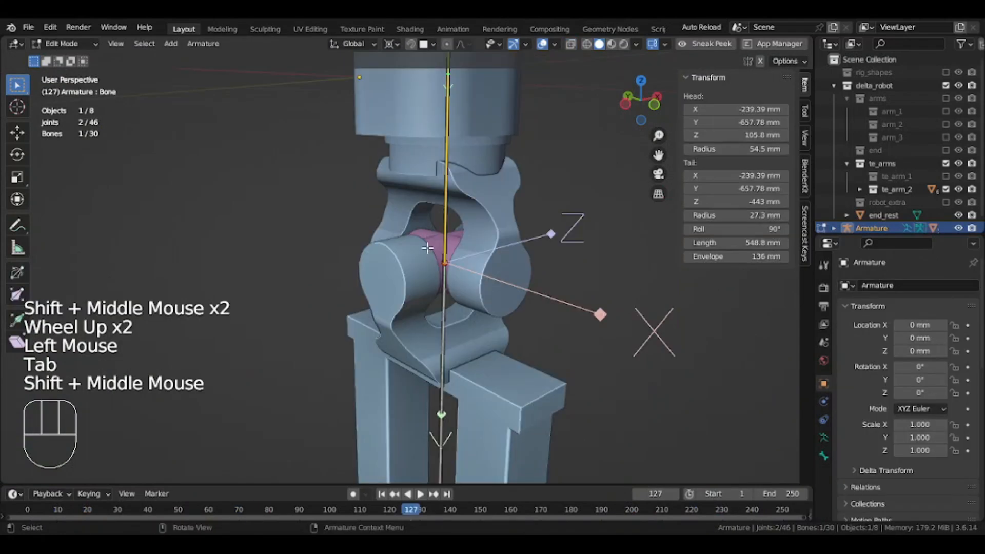
{"action": "left_click", "coordinate": [464, 280]}
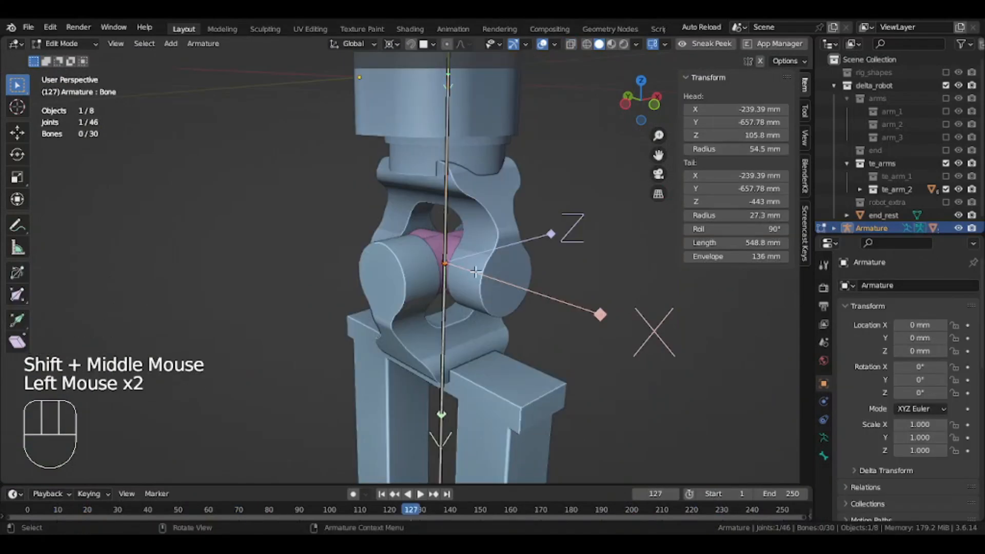
{"action": "key", "text": "e"}
{"action": "left_click", "coordinate": [549, 290]}
Hide the long arm bone and snap the new bone's tail to the bone joint at the yellow slider
{"action": "middle_click_drag", "start_coordinate": [595, 425], "coordinate": [568, 267], "text": "shift"}
{"action": "left_click", "coordinate": [345, 202]}
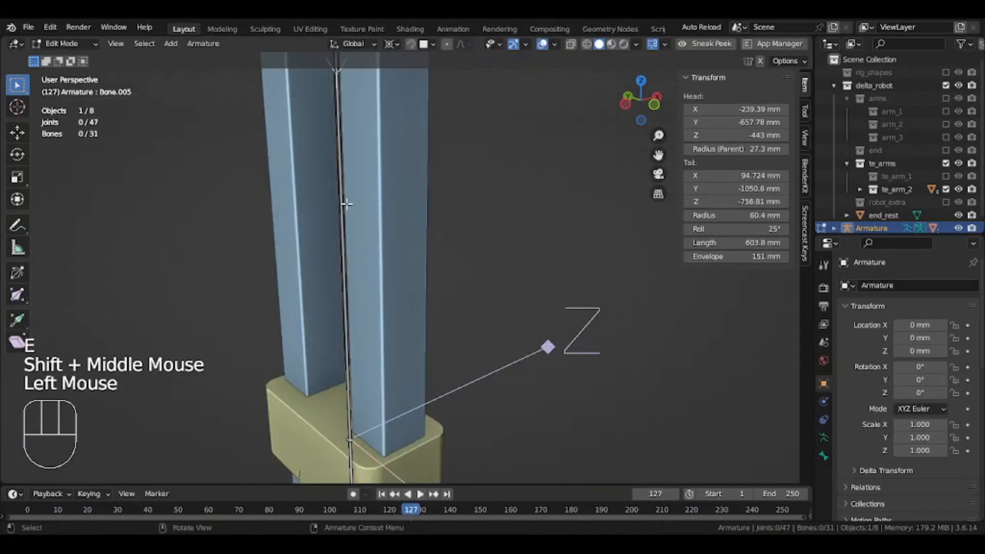
{"action": "left_click", "coordinate": [344, 203]}
{"action": "middle_click_drag", "start_coordinate": [394, 283], "coordinate": [402, 261], "text": "shift"}
{"action": "key", "text": "h"}
{"action": "left_click", "coordinate": [374, 379]}
{"action": "key", "text": "shift+s"}
{"action": "left_click", "coordinate": [407, 405]}
{"action": "scroll", "coordinate": [480, 252], "scroll_direction": "down", "scroll_amount": 5}
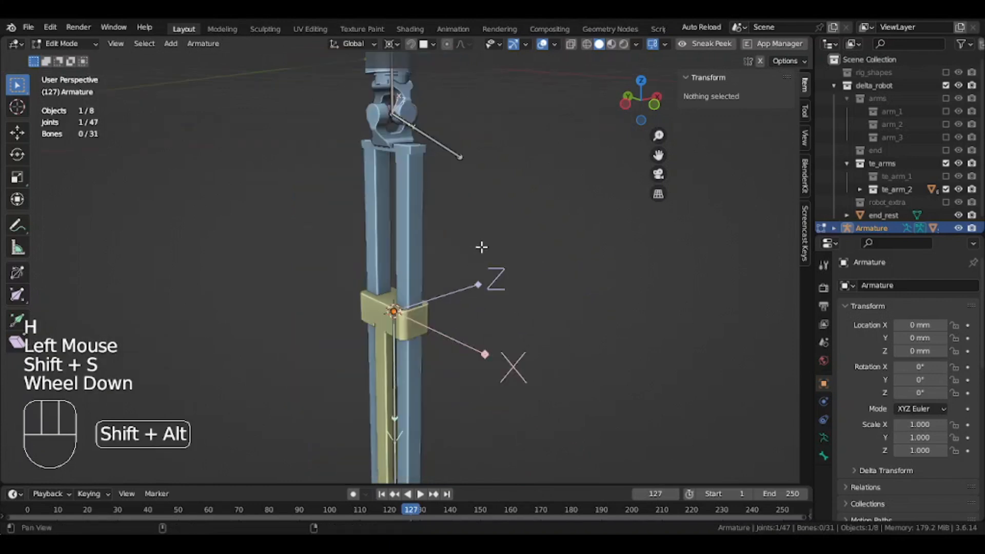
{"action": "middle_click_drag", "start_coordinate": [482, 246], "coordinate": [482, 350], "text": "shift"}
{"action": "left_click", "coordinate": [462, 277]}
{"action": "key", "text": "shift+s"}
{"action": "left_click", "coordinate": [467, 218]}
Snap the 3D cursor to the bone joint at the upper universal joint's centre
{"action": "left_click_drag", "start_coordinate": [378, 213], "coordinate": [414, 245]}
{"action": "key", "text": "shift+s"}
{"action": "left_click", "coordinate": [436, 296]}
{"action": "left_click", "coordinate": [395, 236]}
{"action": "left_click", "coordinate": [395, 231]}
{"action": "key", "text": "shift+s"}
{"action": "left_click", "coordinate": [432, 294]}
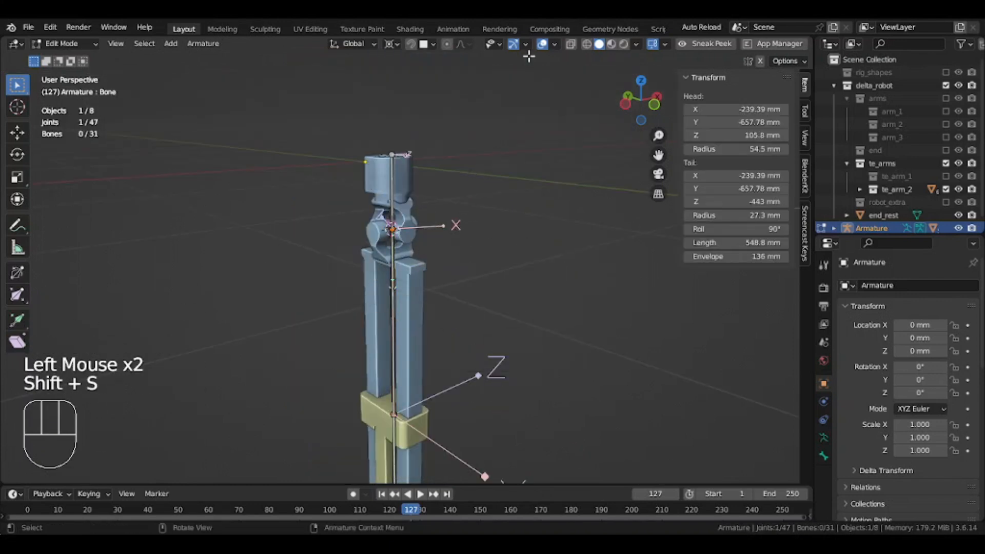
Shorten the new bone about the upper universal joint's centre and recalculate its roll
{"action": "key", "text": "s"}
{"action": "right_click", "coordinate": [606, 418]}
{"action": "left_click", "coordinate": [396, 309]}
{"action": "key", "text": "s"}
{"action": "left_click", "coordinate": [491, 267]}
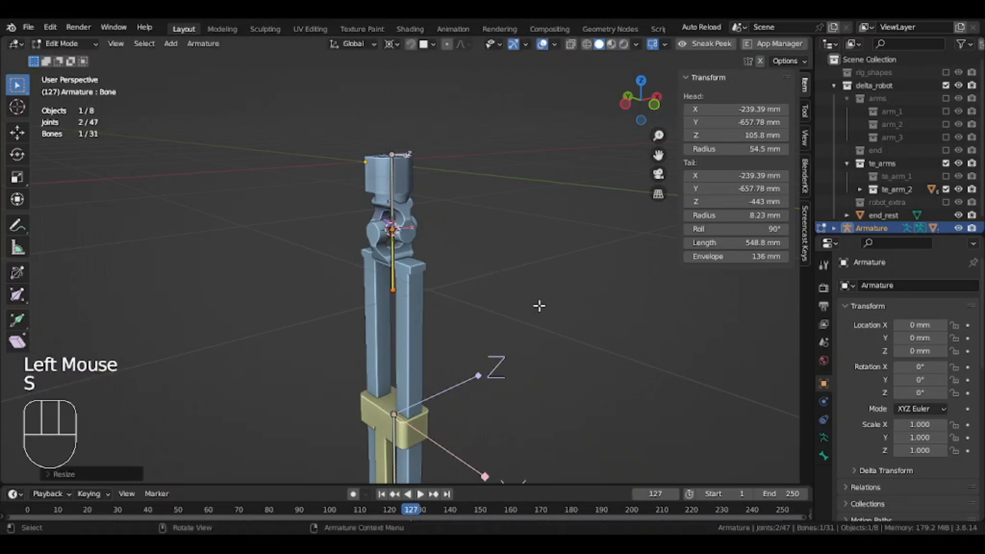
{"action": "key", "text": "s"}
{"action": "scroll", "coordinate": [539, 306], "scroll_direction": "up", "scroll_amount": 1}
{"action": "key", "text": "shift+n"}
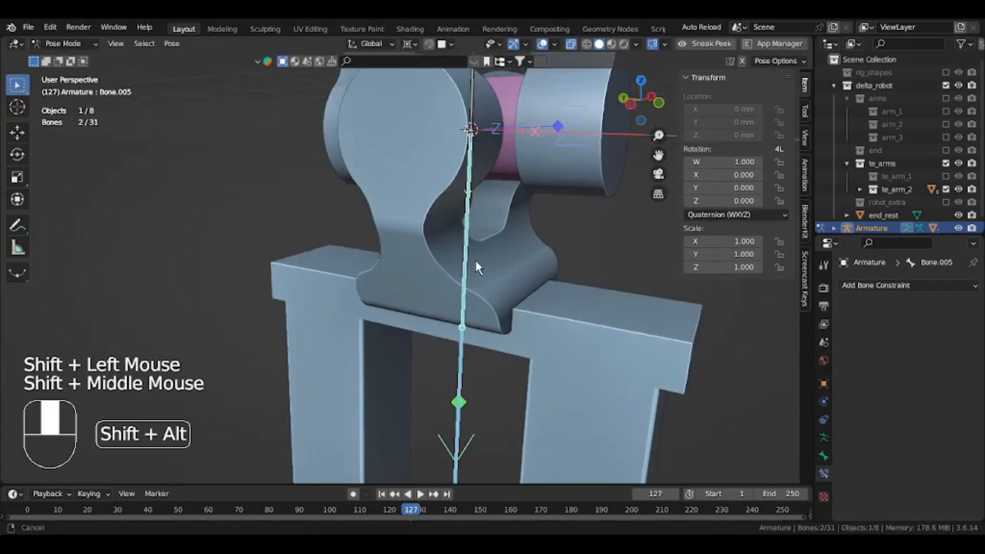
Add a Locked Track constraint to Bone.005 targeting Bone.001, and set its locked axis to X
{"action": "middle_click_drag", "start_coordinate": [476, 262], "coordinate": [471, 275], "text": "shift"}
{"action": "key", "text": "shift+ctrl+c"}
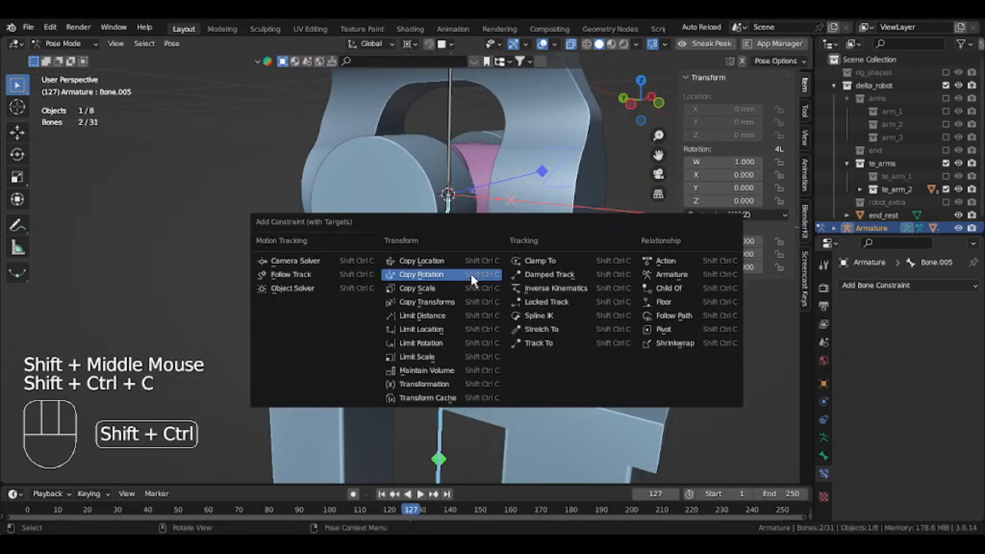
{"action": "left_click", "coordinate": [553, 301]}
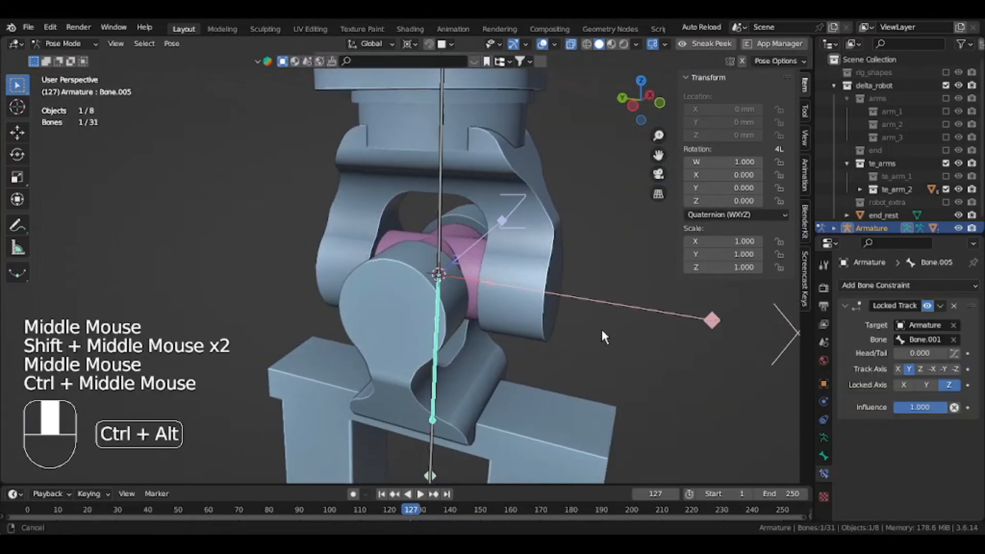
{"action": "middle_click_drag", "start_coordinate": [603, 334], "coordinate": [485, 80], "text": "ctrl"}
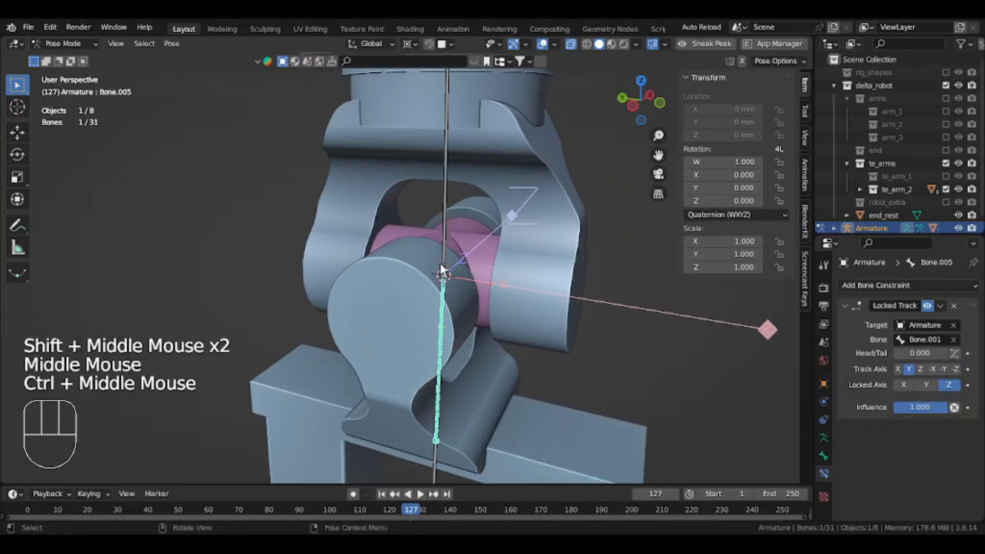
{"action": "left_click", "coordinate": [905, 385]}
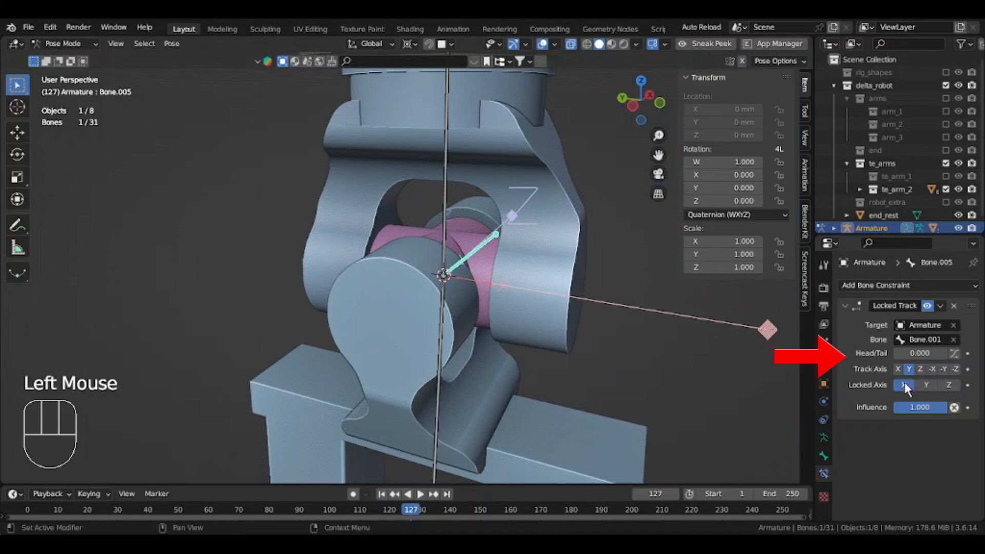
Extrude new bones from the head of Bone.004 at the lower universal joint
{"action": "scroll", "coordinate": [400, 277], "scroll_direction": "down", "scroll_amount": 2}
{"action": "key", "text": "Tab"}
{"action": "left_click", "coordinate": [461, 314]}
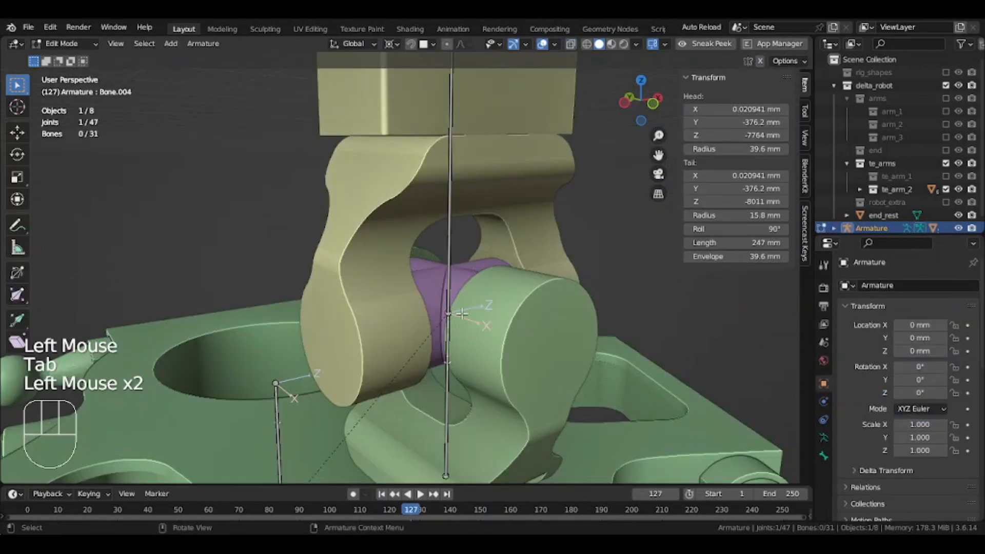
{"action": "key", "text": "e"}
{"action": "left_click", "coordinate": [524, 247]}
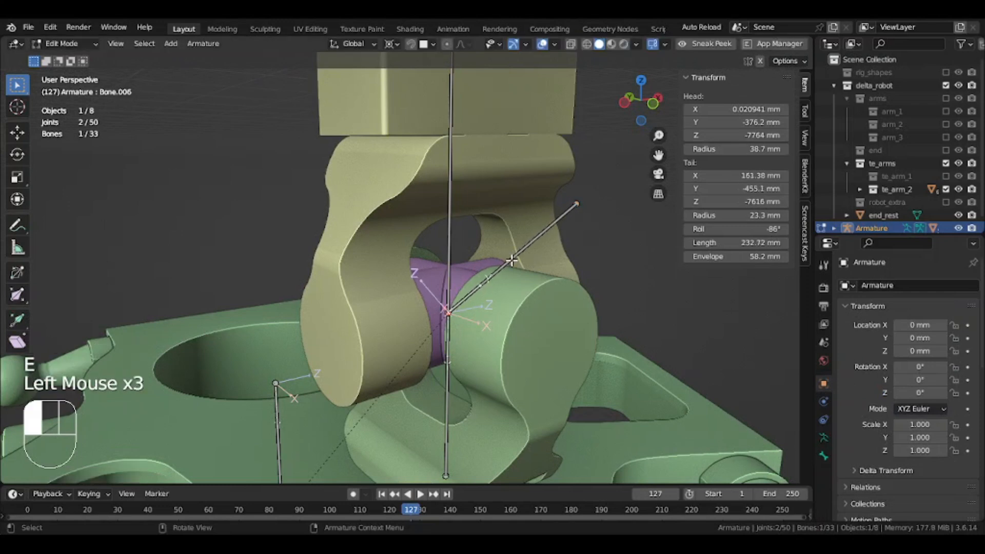
Clear the parent of the extruded bones and parent them to Bone.004
{"action": "key", "text": "alt+p"}
{"action": "left_click", "coordinate": [500, 241]}
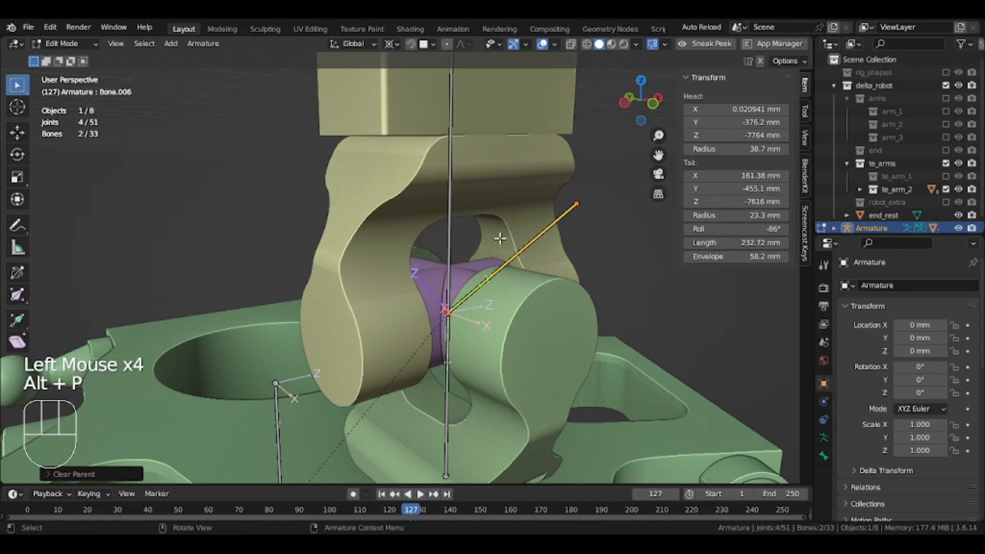
{"action": "key", "text": "ctrl+p"}
{"action": "left_click", "coordinate": [451, 371]}
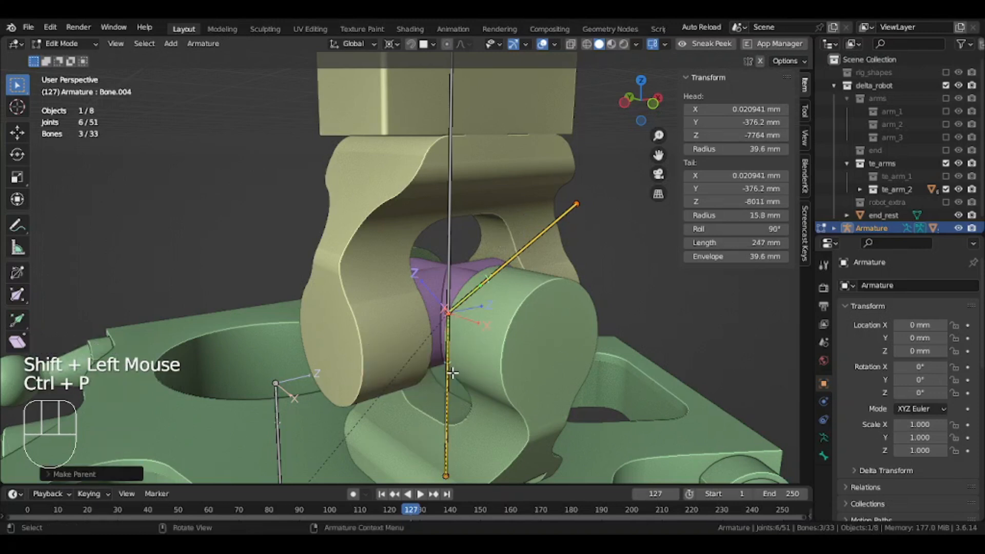
Hide the long arm bone and snap the new bones' free tails to the joint farther up the arm
{"action": "scroll", "coordinate": [441, 203], "scroll_direction": "down", "scroll_amount": 2}
{"action": "left_click", "coordinate": [433, 202]}
{"action": "middle_click_drag", "start_coordinate": [441, 203], "coordinate": [435, 366], "text": "shift"}
{"action": "key", "text": "h"}
{"action": "scroll", "coordinate": [435, 360], "scroll_direction": "down", "scroll_amount": 1}
{"action": "left_click", "coordinate": [430, 146]}
{"action": "key", "text": "shift+s"}
{"action": "middle_click_drag", "start_coordinate": [458, 459], "coordinate": [449, 368], "text": "shift"}
{"action": "left_click", "coordinate": [457, 396]}
{"action": "key", "text": "shift+s"}
Snap the 3D cursor to the lower universal joint's centre and shorten the new bone about it
{"action": "left_click", "coordinate": [418, 340]}
{"action": "key", "text": "shift+s"}
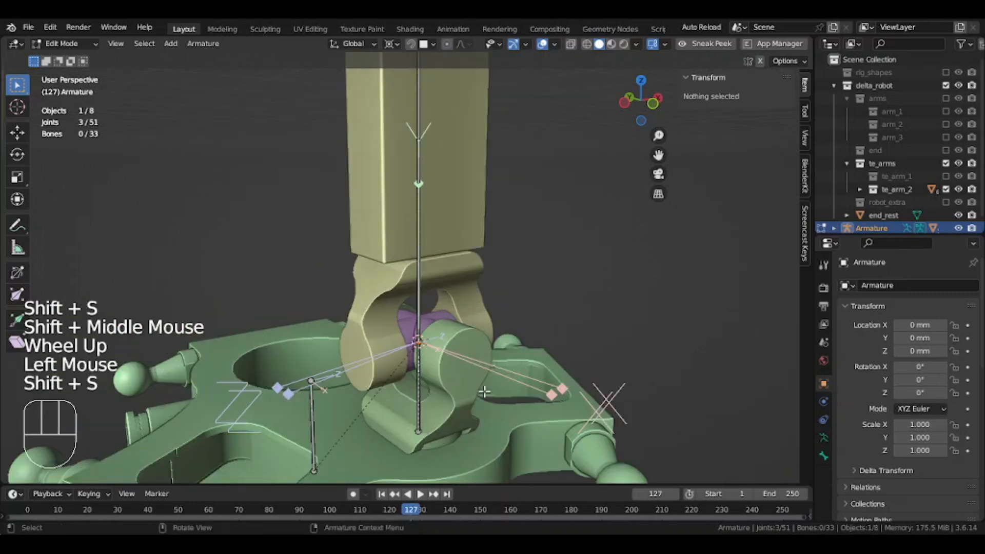
{"action": "scroll", "coordinate": [478, 359], "scroll_direction": "down", "scroll_amount": 3}
{"action": "left_click", "coordinate": [437, 240]}
{"action": "left_click_drag", "start_coordinate": [447, 240], "coordinate": [398, 267]}
{"action": "key", "text": "s"}
{"action": "left_click", "coordinate": [502, 284]}
Recalculate the roll of the new bones at the lower universal joint and unhide the hidden bones
{"action": "scroll", "coordinate": [502, 282], "scroll_direction": "up", "scroll_amount": 4}
{"action": "middle_click_drag", "start_coordinate": [492, 274], "coordinate": [429, 204], "text": "shift"}
{"action": "key", "text": "shift+n"}
{"action": "left_click", "coordinate": [501, 215]}
{"action": "middle_click_drag", "start_coordinate": [505, 305], "coordinate": [507, 231], "text": "shift"}
{"action": "scroll", "coordinate": [507, 231], "scroll_direction": "up", "scroll_amount": 2}
{"action": "key", "text": "alt+h"}
Add a Locked Track constraint to Bone.007 targeting Bone.003, and set its locked axis to X
{"action": "key", "text": "ctrl+Tab"}
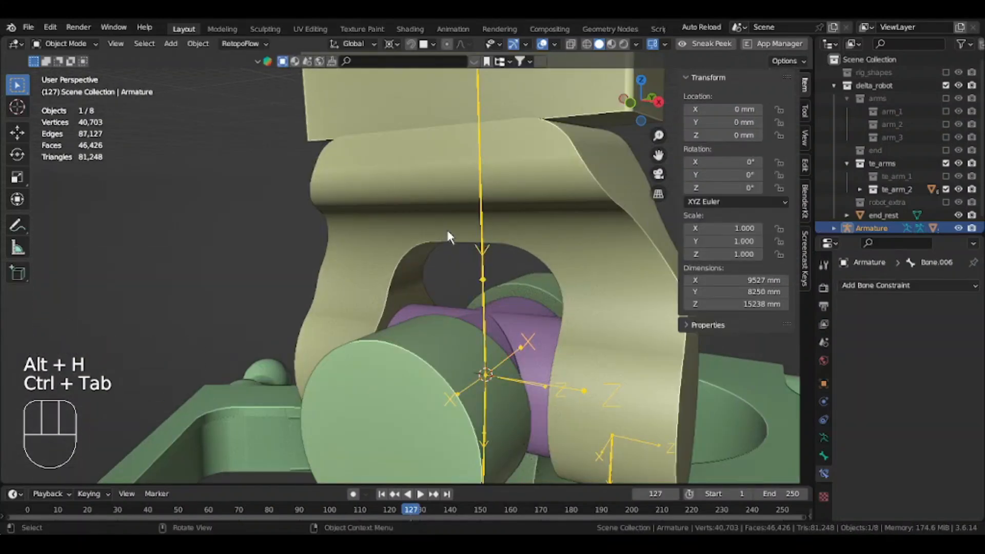
{"action": "key", "text": "ctrl+Tab"}
{"action": "left_click", "coordinate": [484, 277]}
{"action": "middle_click_drag", "start_coordinate": [485, 277], "coordinate": [462, 302], "text": "shift"}
{"action": "middle_click_drag", "start_coordinate": [462, 302], "coordinate": [462, 261], "text": "alt"}
{"action": "left_click", "coordinate": [457, 233], "text": "shift"}
{"action": "scroll", "coordinate": [457, 233], "scroll_direction": "down", "scroll_amount": 3}
{"action": "scroll", "coordinate": [457, 233], "scroll_direction": "up", "scroll_amount": 1}
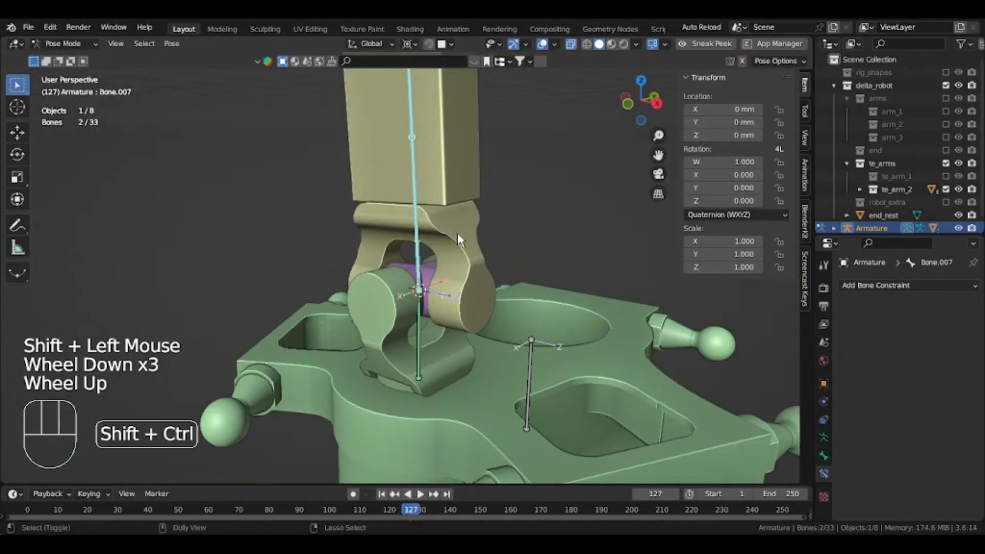
{"action": "key", "text": "shift+ctrl+c"}
{"action": "left_click", "coordinate": [457, 233]}
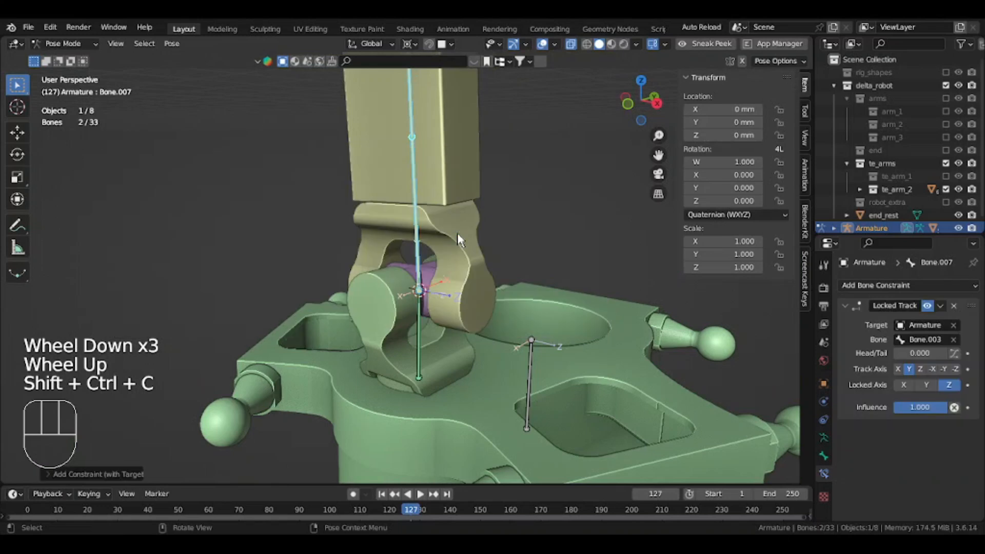
{"action": "left_click", "coordinate": [418, 211]}
{"action": "left_click", "coordinate": [418, 207]}
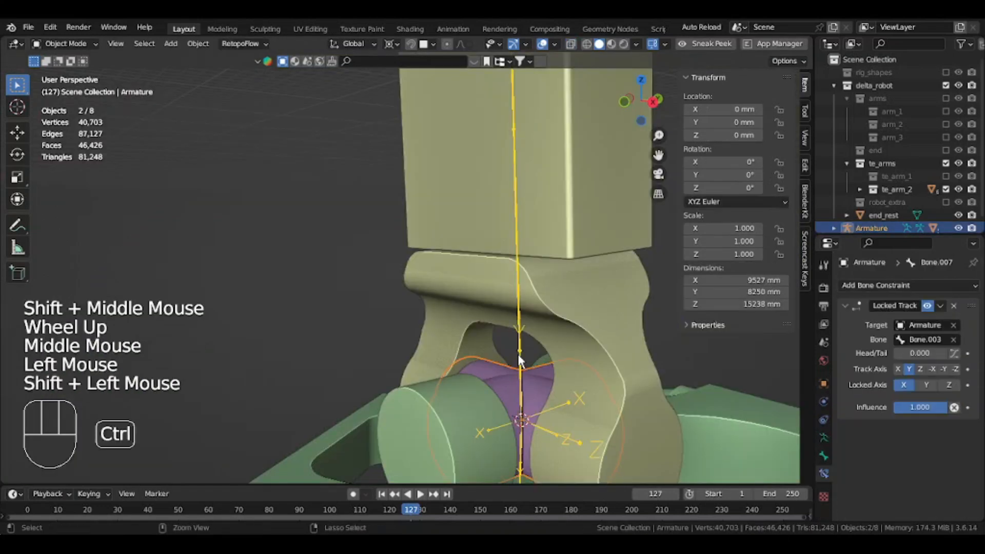
Parent the lower universal joint's purple cross piece to Bone.007
{"action": "key", "text": "ctrl+Tab"}
{"action": "left_click", "coordinate": [518, 361]}
{"action": "left_click", "coordinate": [519, 360]}
{"action": "left_click", "coordinate": [516, 148]}
{"action": "left_click", "coordinate": [516, 148]}
{"action": "left_click", "coordinate": [516, 148]}
{"action": "left_click", "coordinate": [517, 148]}
{"action": "key", "text": "ctrl+p"}
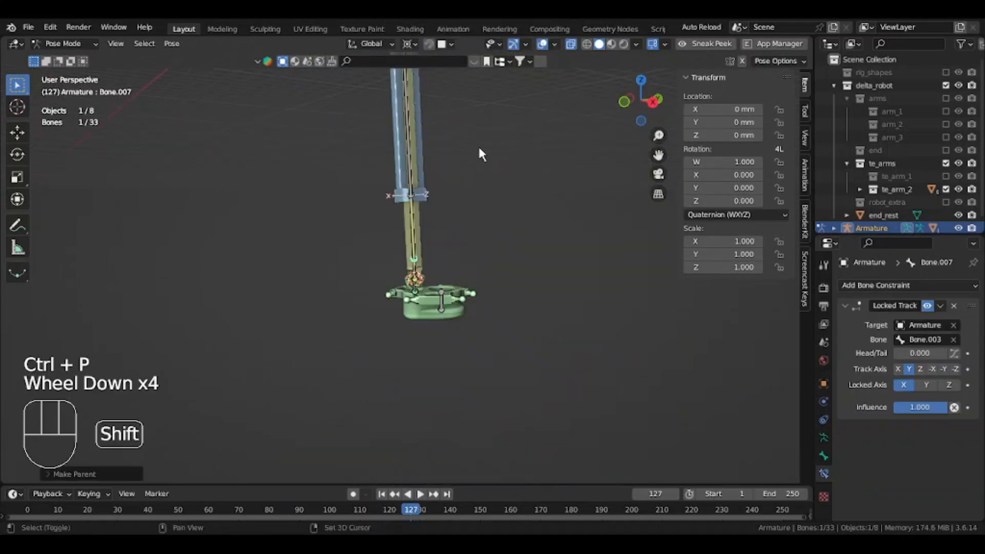
Parent the upper universal joint's pink cross piece to Bone.005
{"action": "scroll", "coordinate": [382, 261], "scroll_direction": "up", "scroll_amount": 3}
{"action": "middle_click_drag", "start_coordinate": [478, 143], "coordinate": [482, 337], "text": "shift"}
{"action": "key", "text": "ctrl+Tab"}
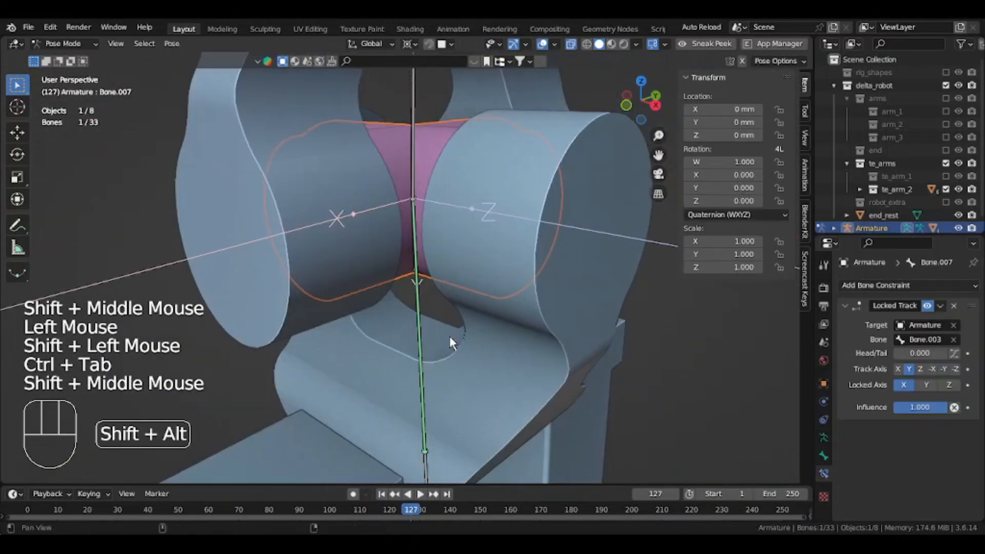
{"action": "left_click", "coordinate": [418, 314]}
{"action": "key", "text": "ctrl+p"}
{"action": "left_click", "coordinate": [418, 307]}
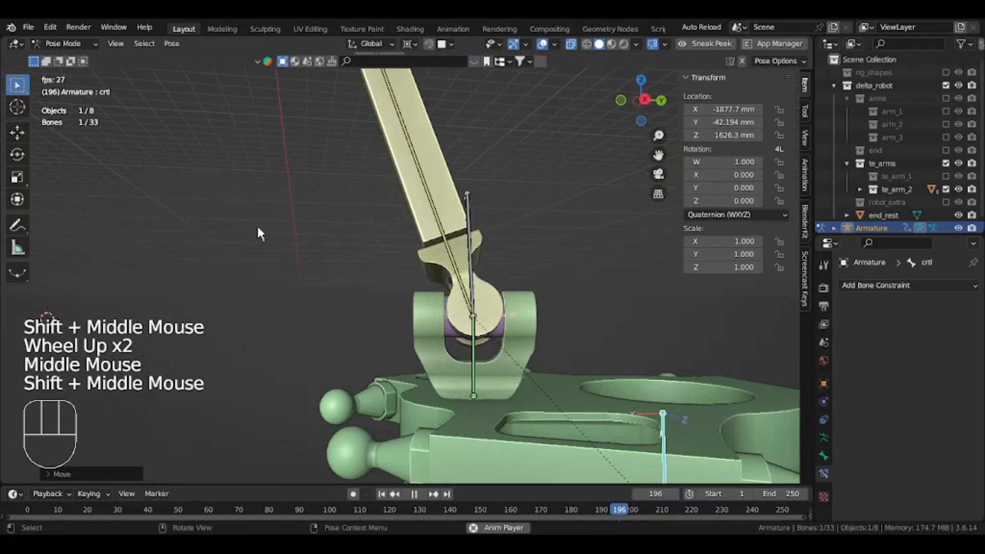
Inspect the telescopic arm and its universal joints from several sides during playback with the control bone moved
{"action": "scroll", "coordinate": [257, 224], "scroll_direction": "up", "scroll_amount": 1}
{"action": "middle_click_drag", "start_coordinate": [257, 224], "coordinate": [359, 308], "text": "alt"}
{"action": "scroll", "coordinate": [348, 324], "scroll_direction": "down", "scroll_amount": 2, "text": "alt+shift"}
{"action": "middle_click_drag", "start_coordinate": [359, 308], "coordinate": [370, 287], "text": "alt"}
{"action": "scroll", "coordinate": [370, 287], "scroll_direction": "down", "scroll_amount": 3}
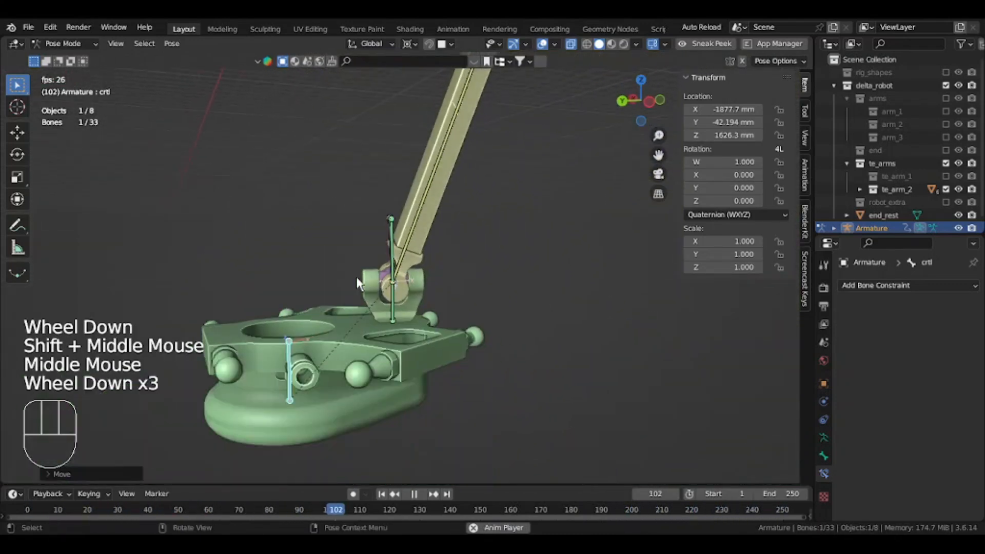
{"action": "scroll", "coordinate": [380, 359], "scroll_direction": "down", "scroll_amount": 2}
{"action": "middle_click_drag", "start_coordinate": [380, 359], "coordinate": [383, 439], "text": "shift"}
{"action": "scroll", "coordinate": [481, 196], "scroll_direction": "up", "scroll_amount": 1}
{"action": "scroll", "coordinate": [424, 286], "scroll_direction": "up", "scroll_amount": 2}
{"action": "middle_click_drag", "start_coordinate": [479, 192], "coordinate": [366, 312], "text": "shift"}
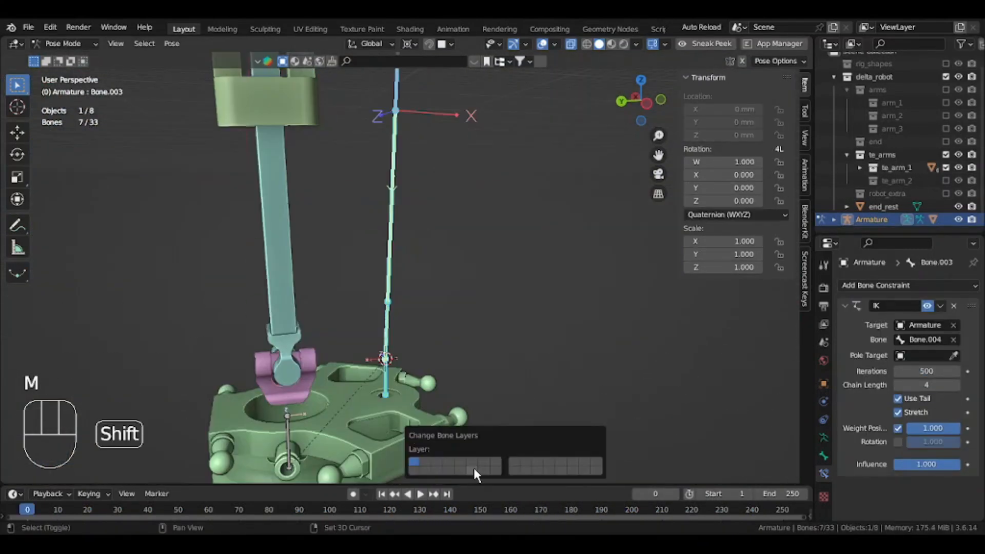
Move the rigged arm's seven bones to another bone layer and snap the 3D cursor to the centre of te_arm_1.003
{"action": "scroll", "coordinate": [460, 343], "scroll_direction": "down", "scroll_amount": 2}
{"action": "middle_click_drag", "start_coordinate": [451, 354], "coordinate": [461, 344], "text": "shift"}
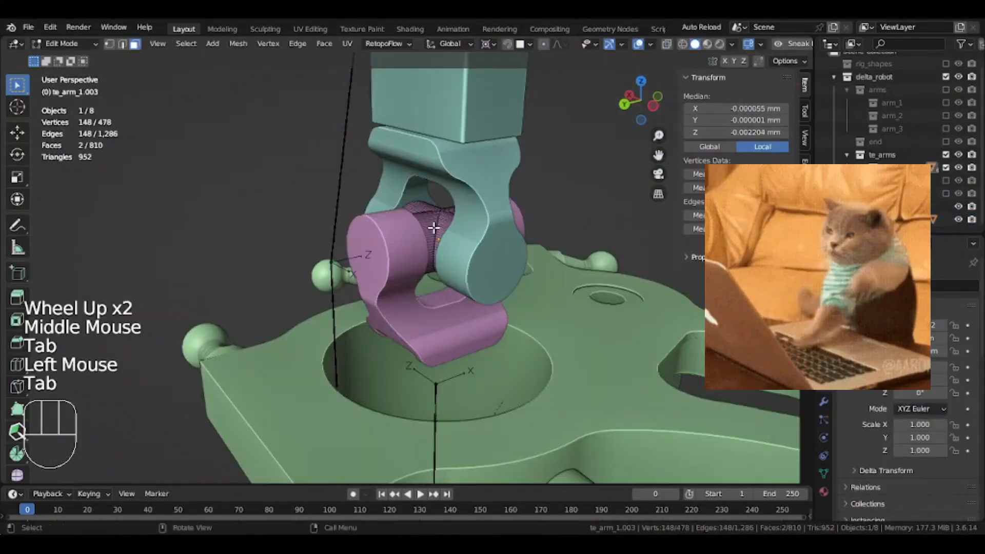
{"action": "key", "text": "s"}
{"action": "key", "text": "s"}
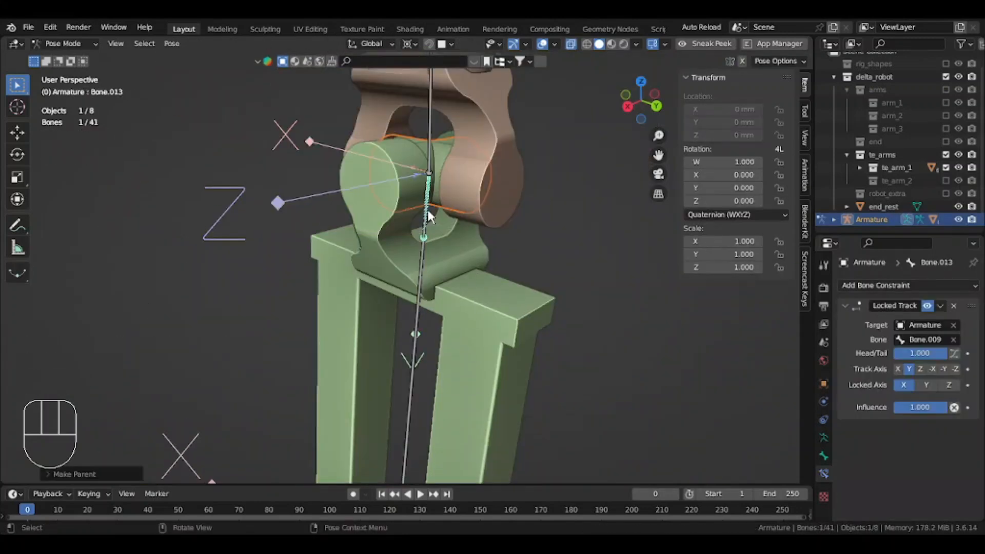
Move the eight bones of the te_arm_1 rig to another bone layer
{"action": "key", "text": "ctrl+Tab"}
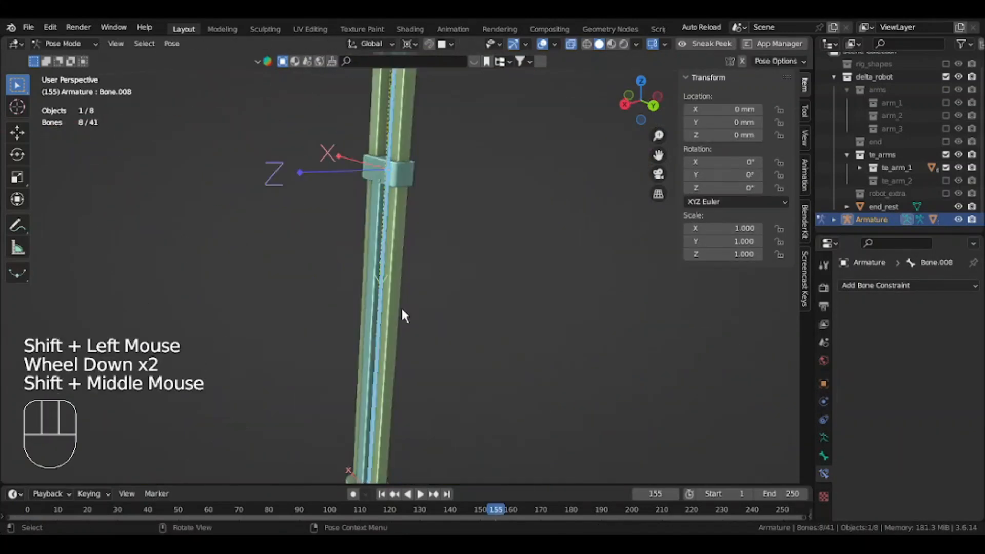
{"action": "key", "text": "m"}
{"action": "left_click", "coordinate": [466, 393]}
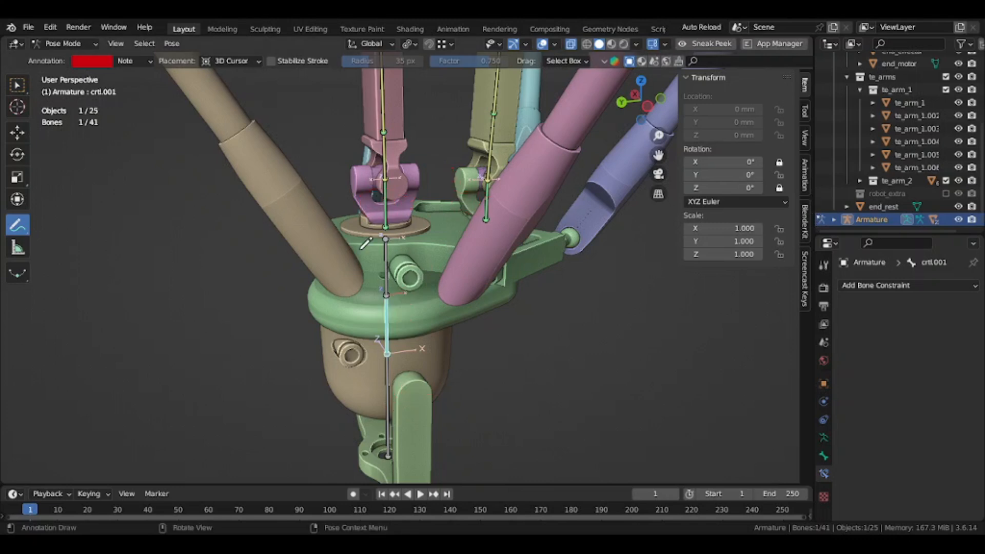
Copy the Y rotation of bone crtl.001 as a new driver
{"action": "scroll", "coordinate": [366, 243], "scroll_direction": "down", "scroll_amount": 4}
{"action": "left_click", "coordinate": [18, 85]}
{"action": "scroll", "coordinate": [359, 194], "scroll_direction": "down", "scroll_amount": 5}
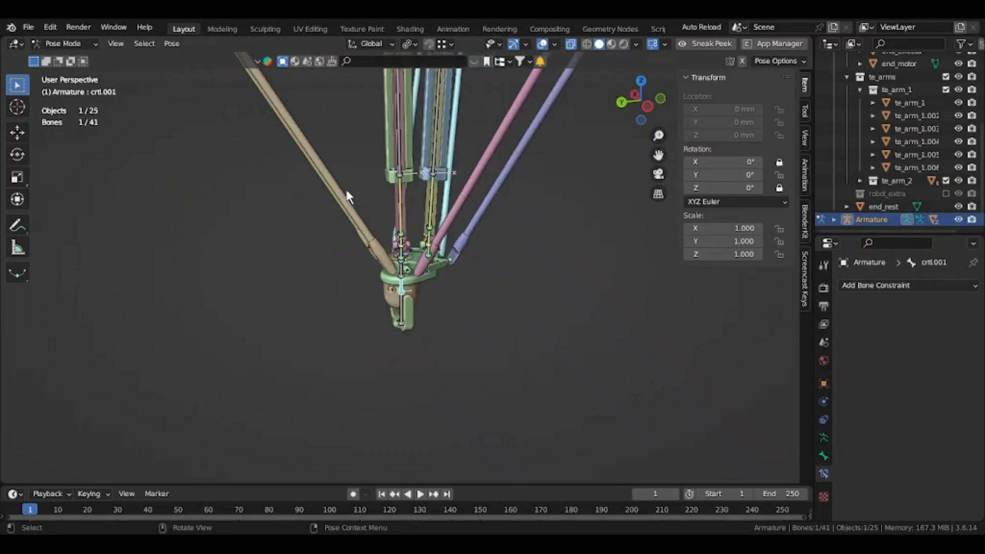
{"action": "scroll", "coordinate": [435, 325], "scroll_direction": "up", "scroll_amount": 8}
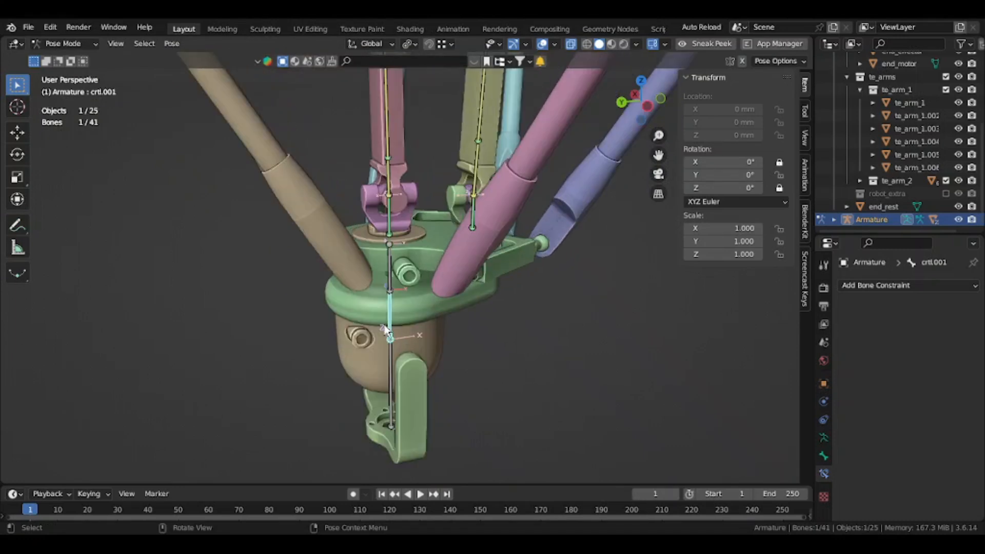
{"action": "right_click", "coordinate": [708, 181]}
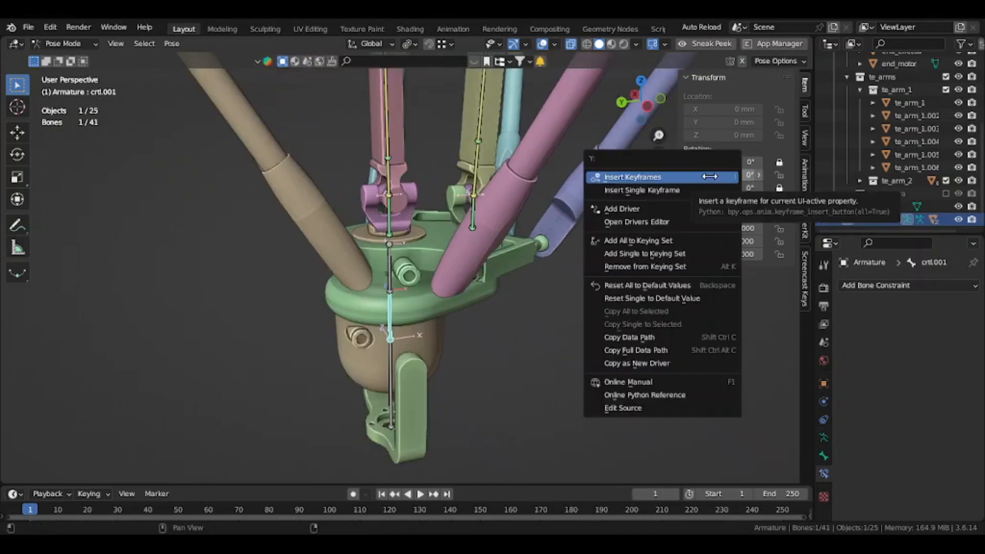
{"action": "left_click", "coordinate": [690, 363]}
Select the topmost bone of the te_arm_1 telescopic arm as the receiver of the copied driver
{"action": "scroll", "coordinate": [472, 220], "scroll_direction": "down", "scroll_amount": 9}
{"action": "middle_click_drag", "start_coordinate": [468, 183], "coordinate": [477, 376], "text": "shift"}
{"action": "scroll", "coordinate": [427, 304], "scroll_direction": "up", "scroll_amount": 5}
{"action": "scroll", "coordinate": [428, 304], "scroll_direction": "up", "scroll_amount": 3}
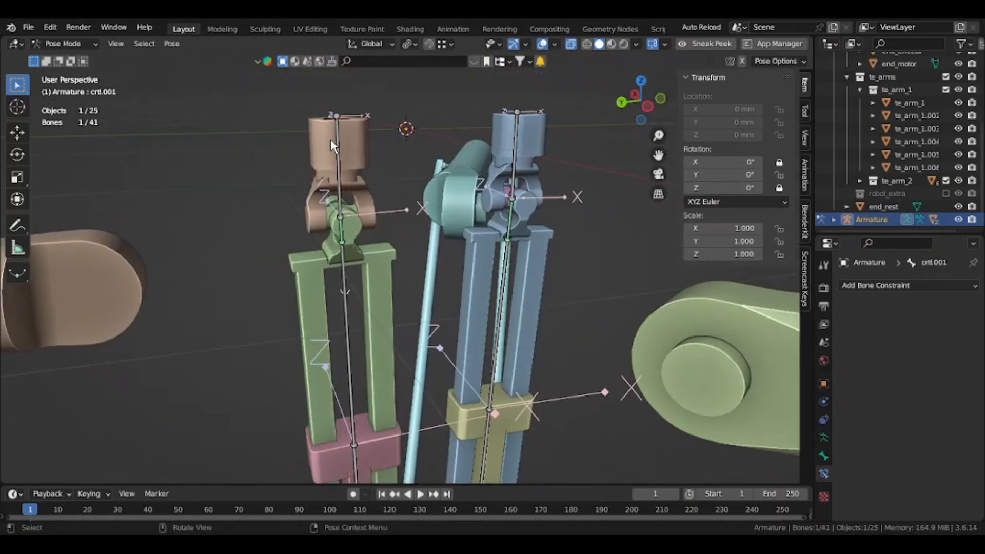
{"action": "left_click", "coordinate": [332, 138]}
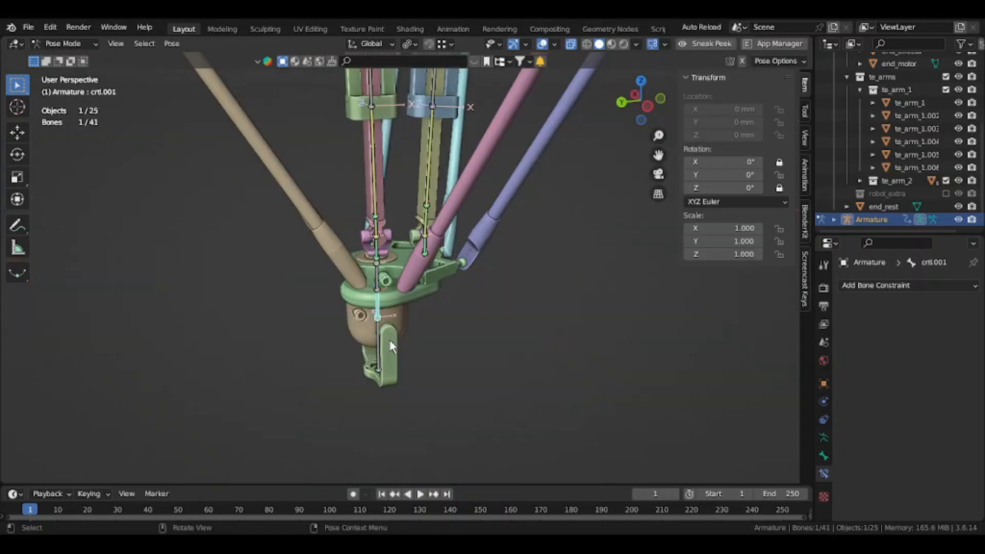
Copy the Z rotation of bone crtl.002 as a new driver and paste it onto the Y rotation of the blue telescopic arm's topmost bone
{"action": "right_click", "coordinate": [746, 176]}
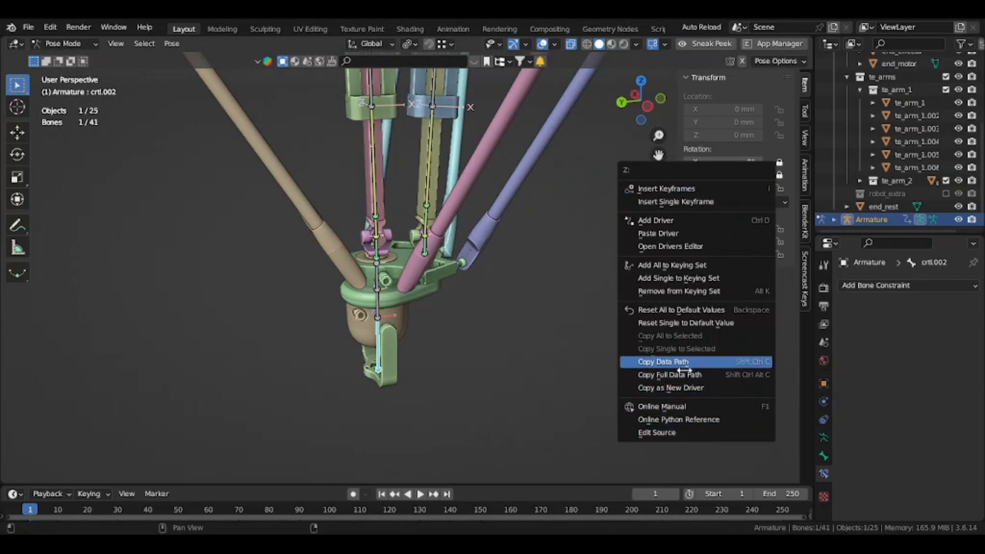
{"action": "left_click", "coordinate": [695, 389]}
{"action": "scroll", "coordinate": [514, 164], "scroll_direction": "down", "scroll_amount": 4}
{"action": "middle_click_drag", "start_coordinate": [506, 149], "coordinate": [488, 255], "text": "shift"}
{"action": "scroll", "coordinate": [462, 243], "scroll_direction": "up", "scroll_amount": 4}
{"action": "right_click", "coordinate": [727, 173]}
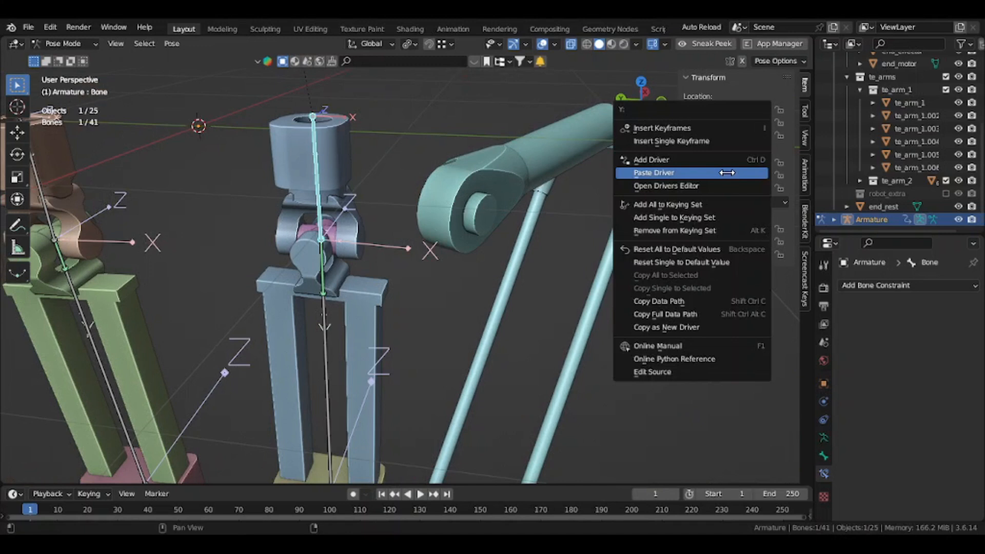
{"action": "left_click", "coordinate": [727, 172]}
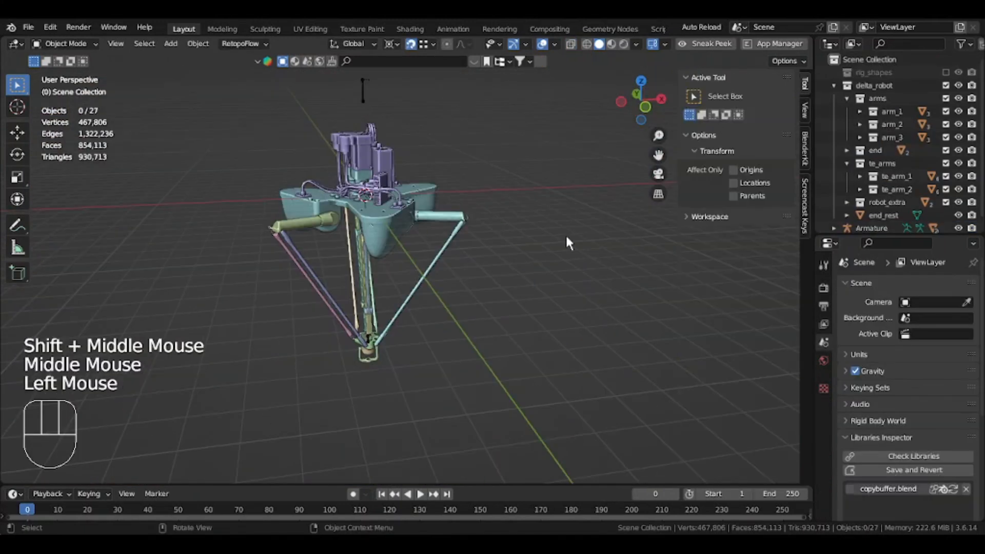
Turn off snapping and hide the sidebar to leave the whole robot in clear view
{"action": "key", "text": "n"}
{"action": "middle_click_drag", "start_coordinate": [442, 197], "coordinate": [502, 255], "text": "shift"}
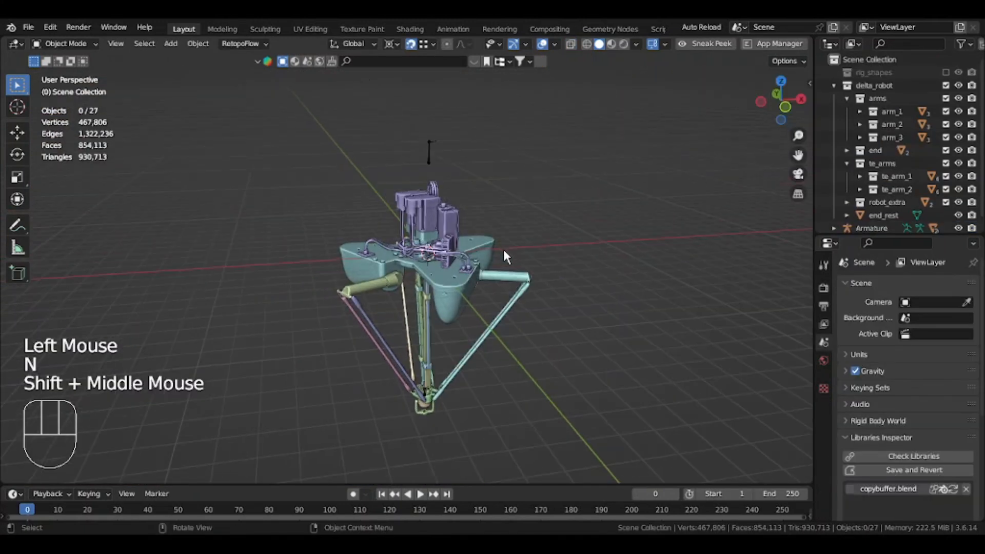
{"action": "left_click", "coordinate": [411, 44]}
{"action": "middle_click_drag", "start_coordinate": [680, 250], "coordinate": [605, 267], "text": "shift"}
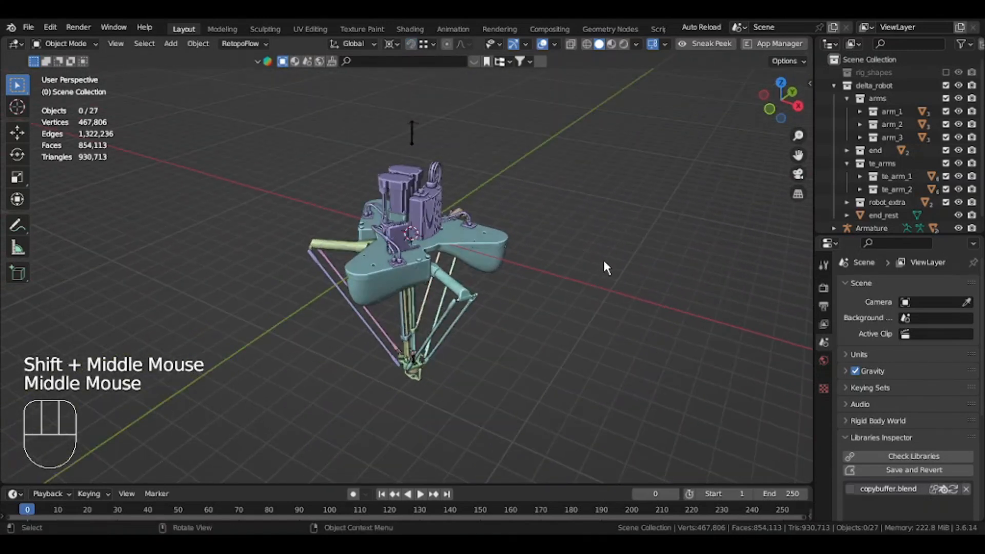
Exclude the delta_robot collection and enable the rig_shapes collection to examine the custom bone shapes
{"action": "left_click", "coordinate": [947, 86]}
{"action": "left_click", "coordinate": [946, 72]}
{"action": "middle_click_drag", "start_coordinate": [586, 220], "coordinate": [577, 256]}
{"action": "scroll", "coordinate": [578, 238], "scroll_direction": "up", "scroll_amount": 2}
{"action": "middle_click_drag", "start_coordinate": [578, 257], "coordinate": [555, 290], "text": "alt"}
{"action": "scroll", "coordinate": [555, 290], "scroll_direction": "down", "scroll_amount": 2}
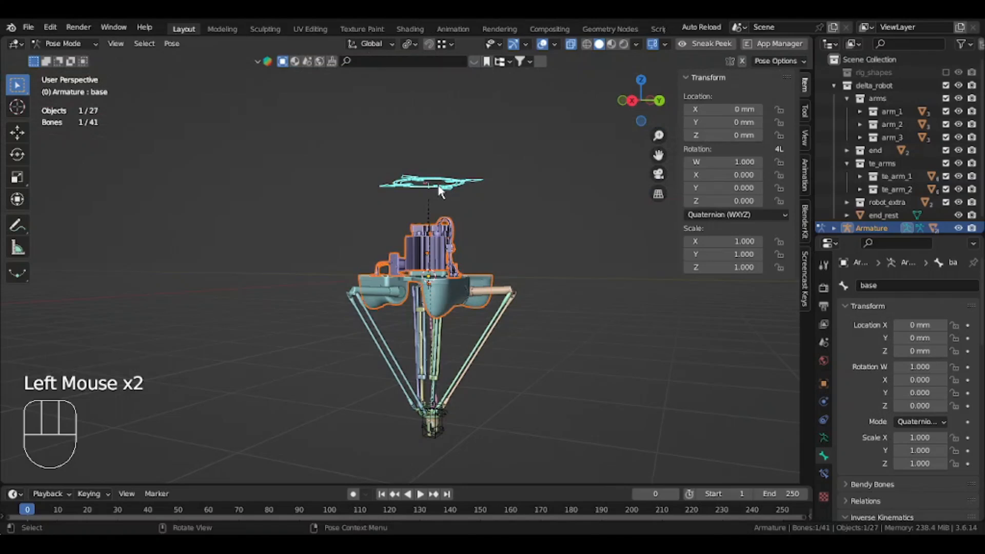
Try moving the base control bone to test how the whole robot follows, without keeping the move
{"action": "middle_click_drag", "start_coordinate": [440, 191], "coordinate": [466, 214]}
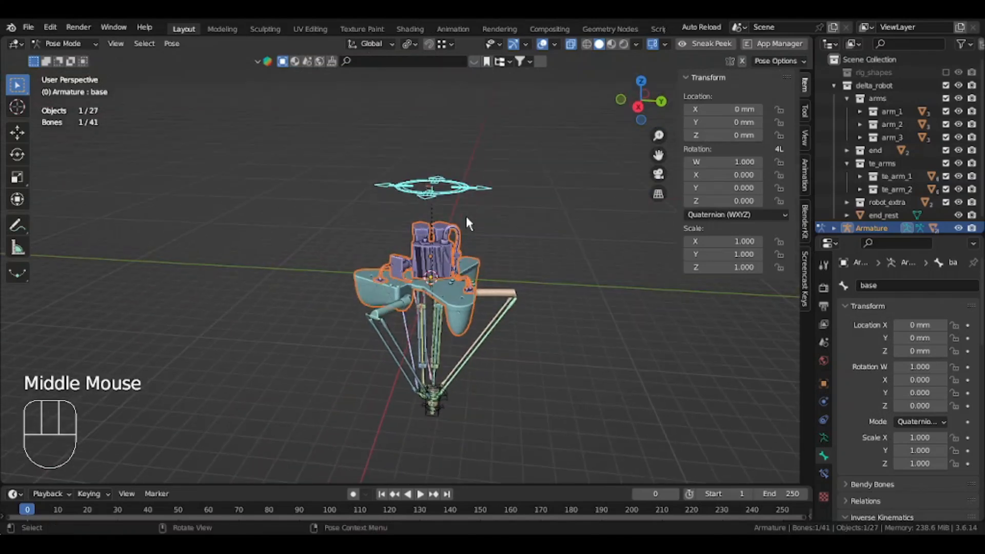
{"action": "key", "text": "g"}
{"action": "right_click", "coordinate": [483, 201]}
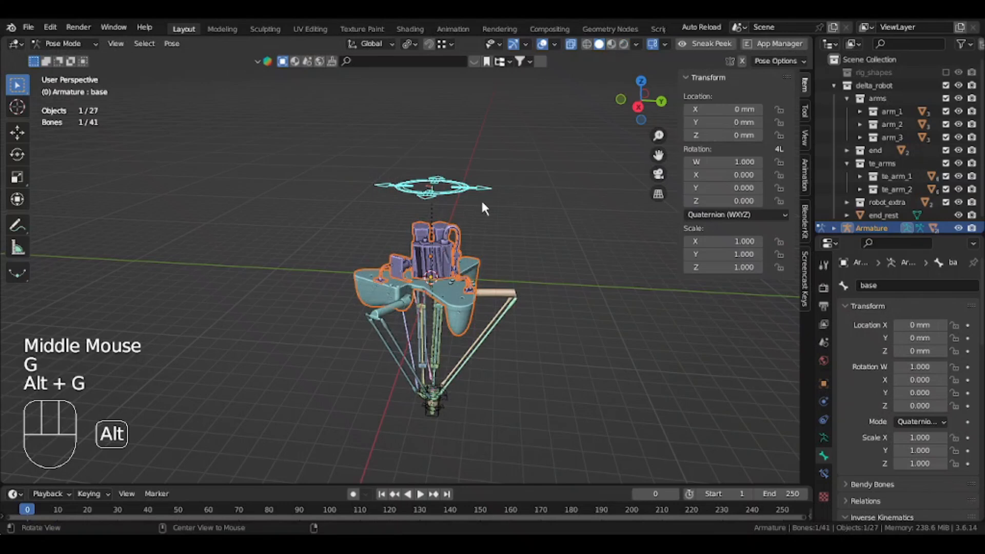
Select the end effector's crtl bone and try moving it freely to test how the robot's arms follow
{"action": "scroll", "coordinate": [492, 217], "scroll_direction": "down", "scroll_amount": 2}
{"action": "scroll", "coordinate": [472, 357], "scroll_direction": "up", "scroll_amount": 2}
{"action": "middle_click_drag", "start_coordinate": [502, 286], "coordinate": [416, 295]}
{"action": "scroll", "coordinate": [413, 294], "scroll_direction": "up", "scroll_amount": 1}
{"action": "left_click", "coordinate": [343, 303]}
{"action": "key", "text": "g"}
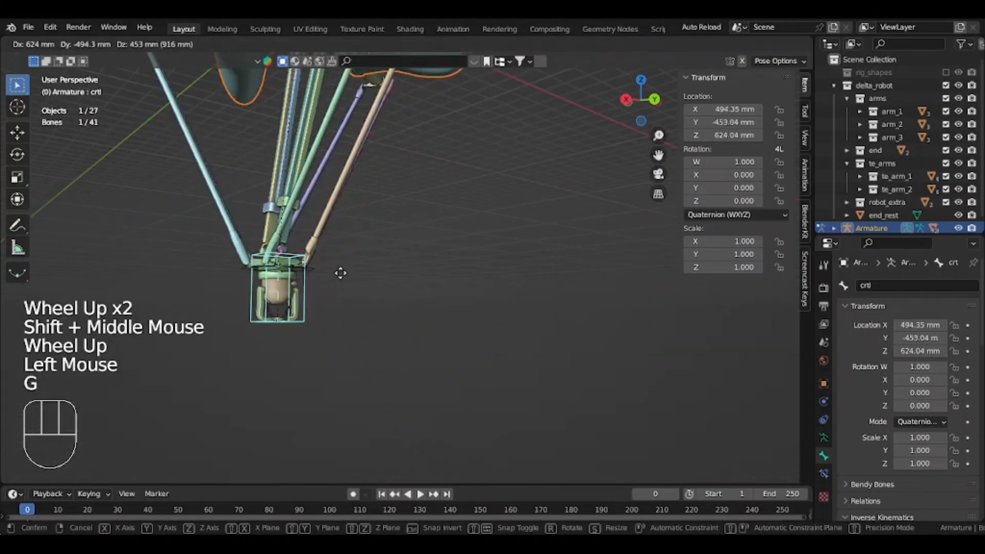
{"action": "right_click", "coordinate": [361, 262]}
{"action": "scroll", "coordinate": [362, 269], "scroll_direction": "down", "scroll_amount": 2}
{"action": "middle_click_drag", "start_coordinate": [363, 273], "coordinate": [370, 285]}
{"action": "key", "text": "g"}
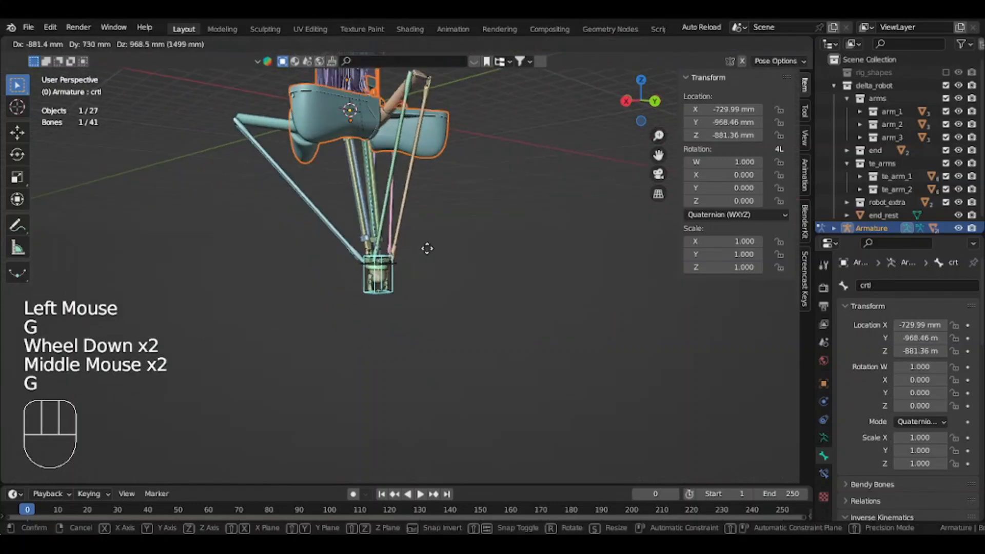